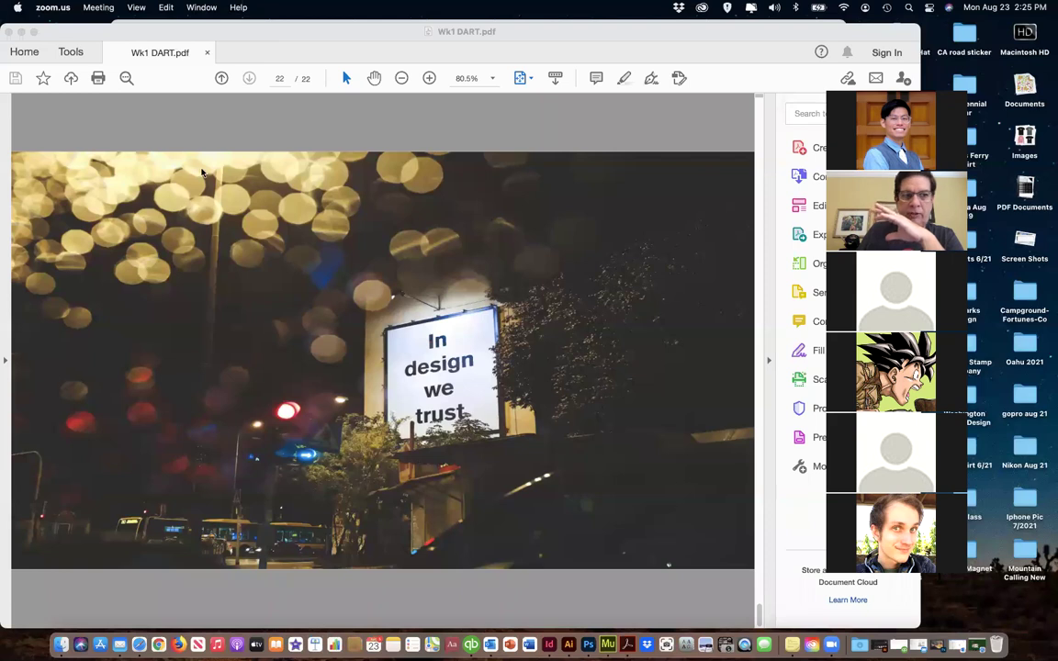
Put away the Wk1 DART.pdf document, switch to Photoshop, and reposition its window and the video-call thumbnails to uncover the side panels
{"action": "left_click", "coordinate": [7, 34]}
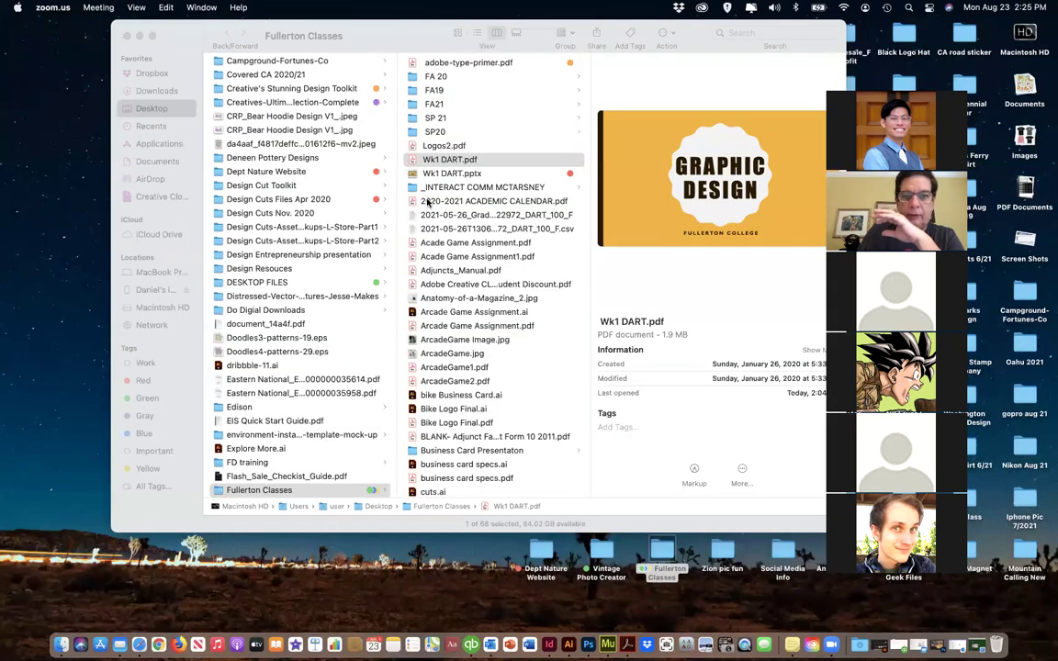
{"action": "left_click", "coordinate": [411, 163]}
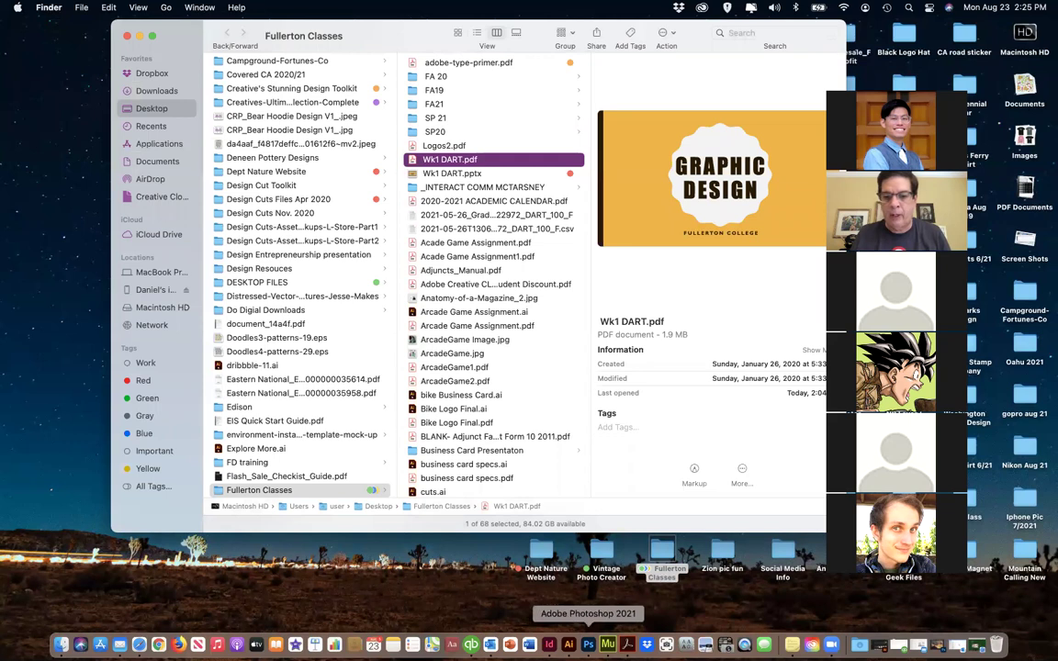
{"action": "left_click", "coordinate": [588, 645]}
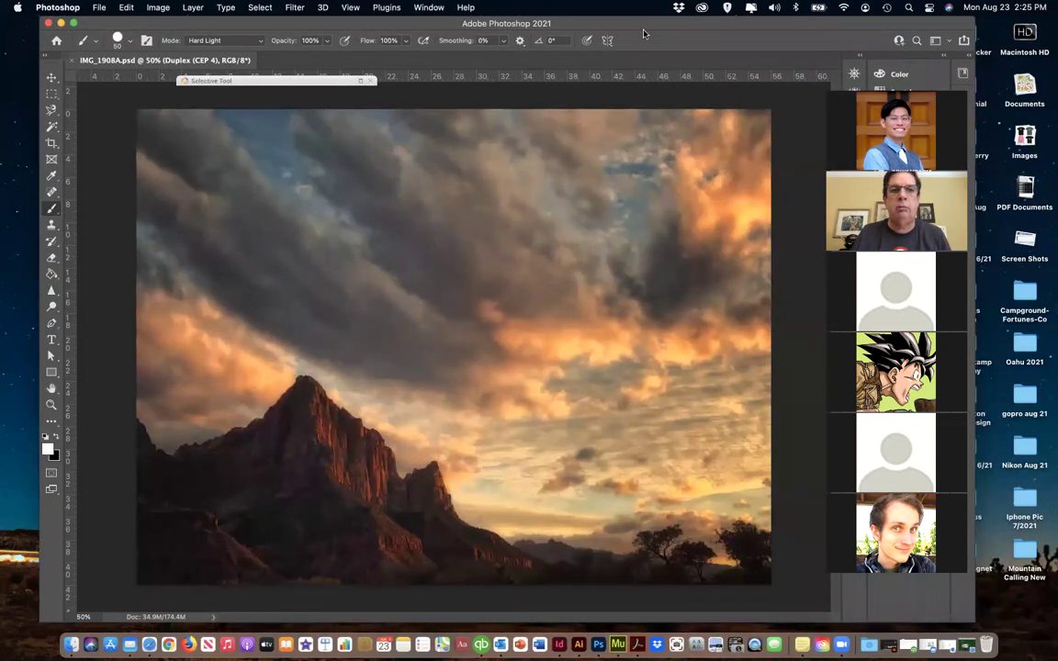
{"action": "left_click_drag", "start_coordinate": [577, 27], "coordinate": [525, 32]}
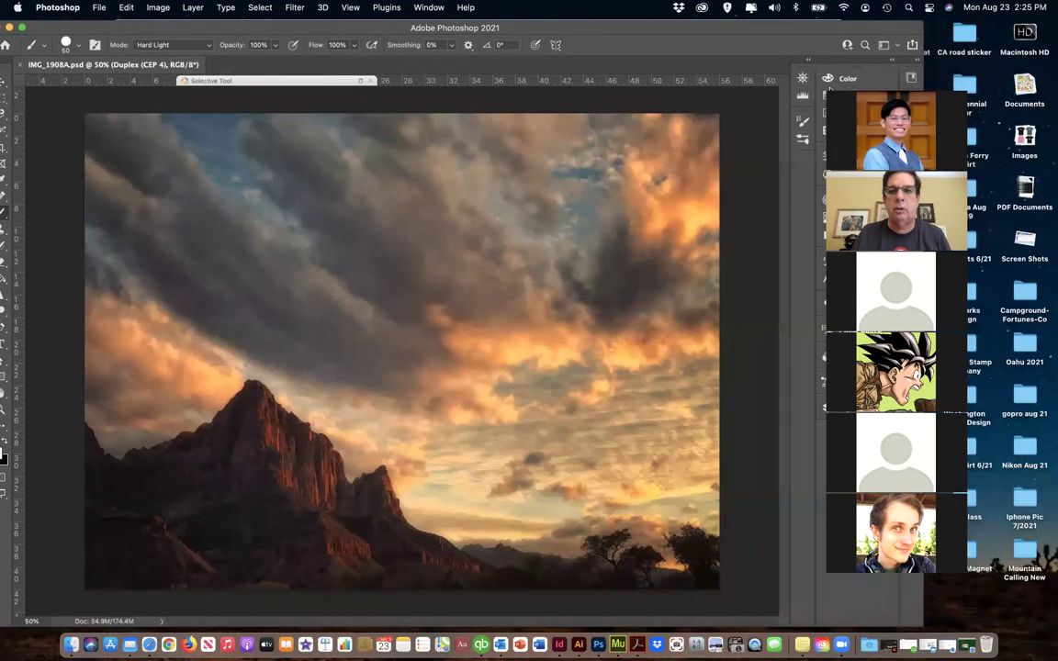
{"action": "left_click_drag", "start_coordinate": [891, 68], "coordinate": [911, 37]}
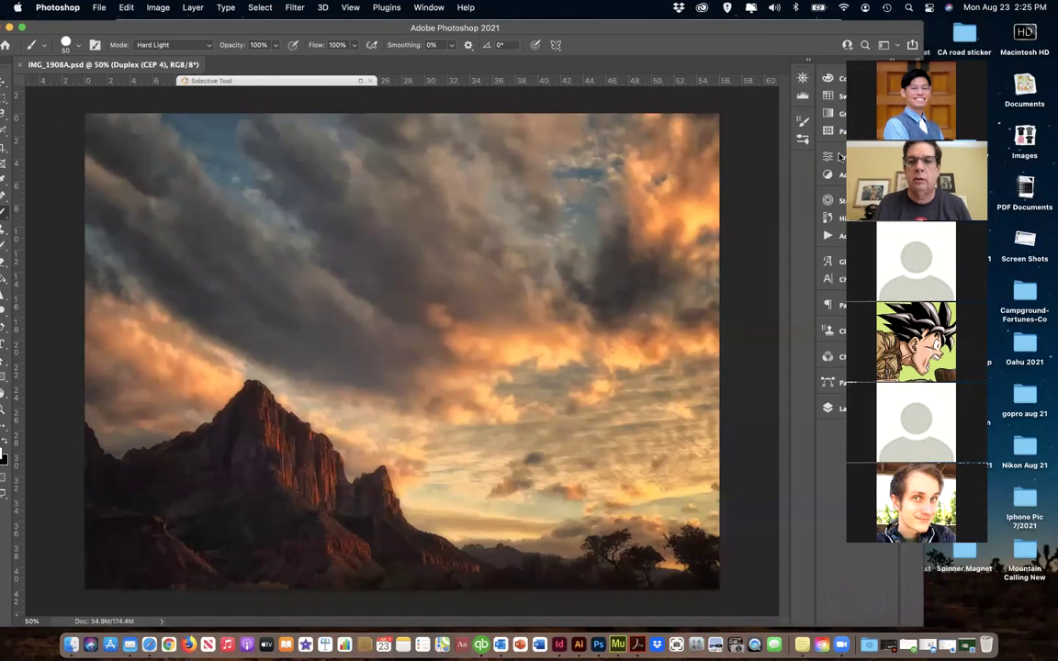
Display the Layers panel and hide every layer except Background copy to view the unedited photo
{"action": "left_click", "coordinate": [827, 407]}
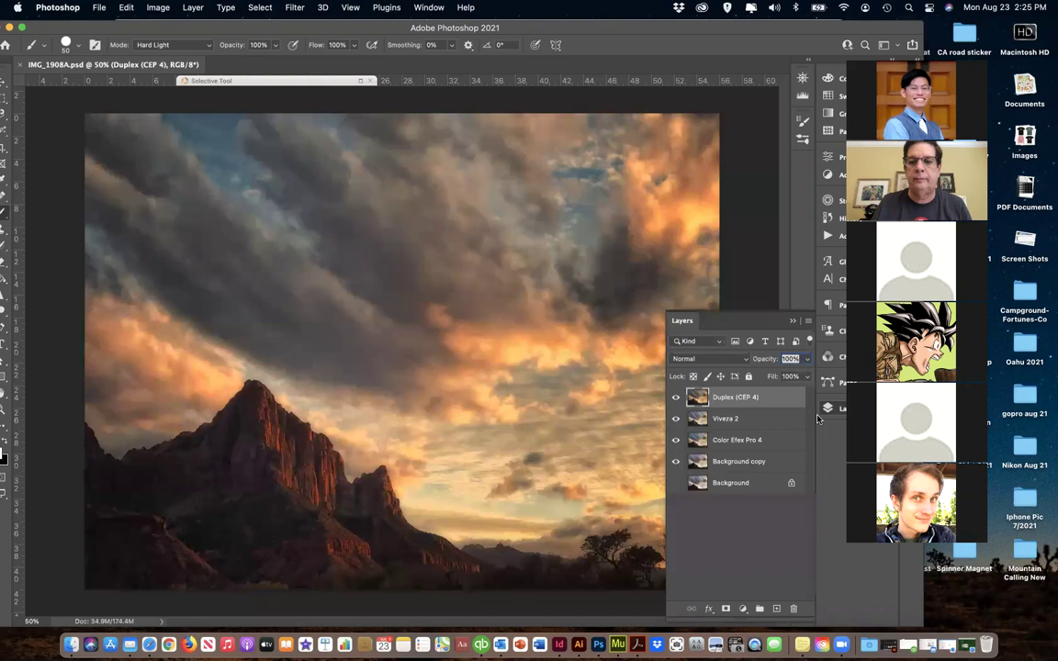
{"action": "left_click_drag", "start_coordinate": [677, 397], "coordinate": [677, 482]}
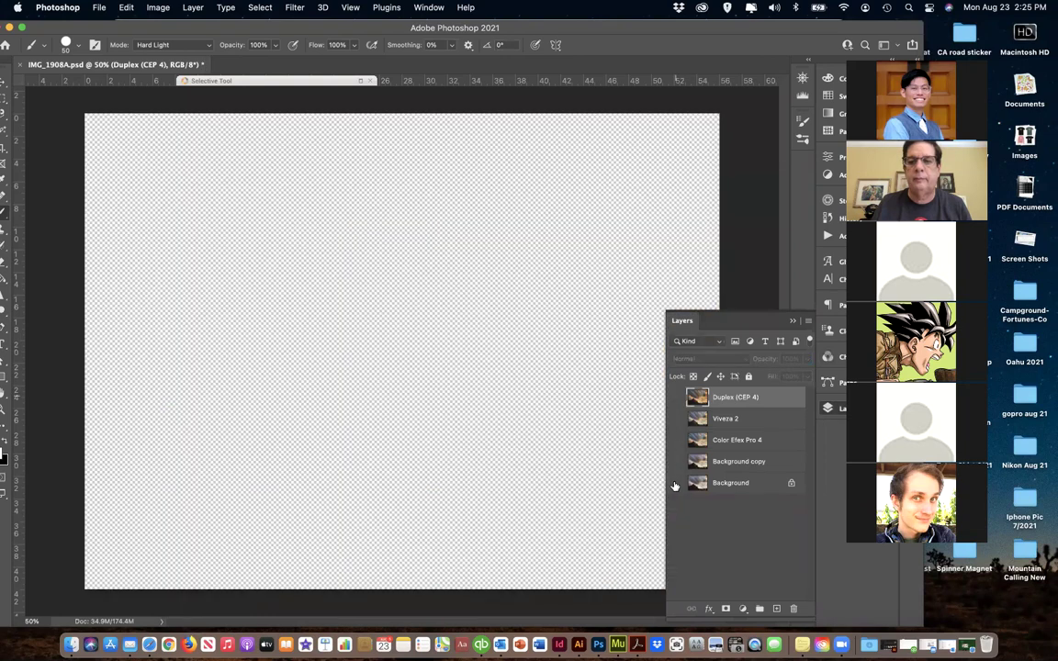
{"action": "left_click", "coordinate": [676, 463]}
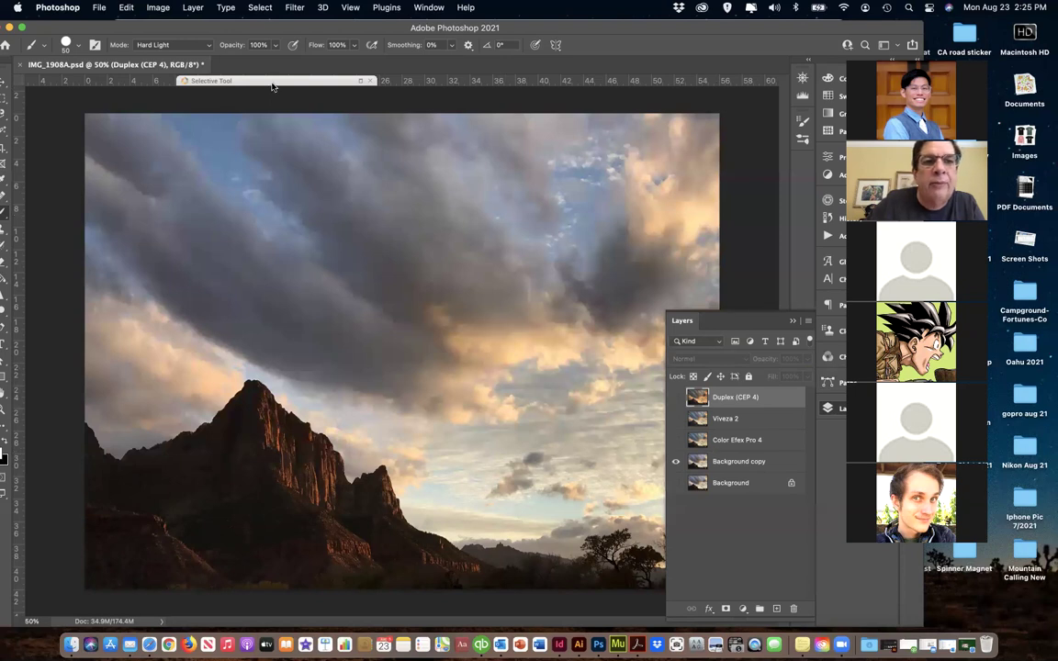
{"action": "left_click", "coordinate": [361, 82]}
{"action": "left_click", "coordinate": [361, 82]}
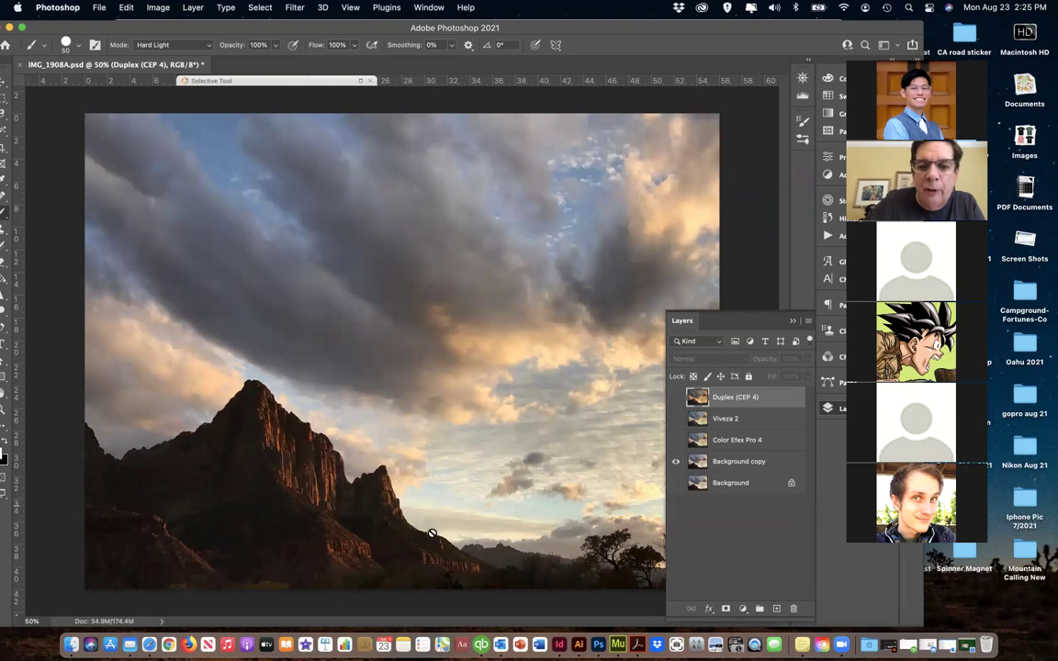
Show the Color Efex Pro 4 layer over Background copy and compare the image with Viveza 2 and Color Efex Pro 4 on and off
{"action": "key", "text": "F7"}
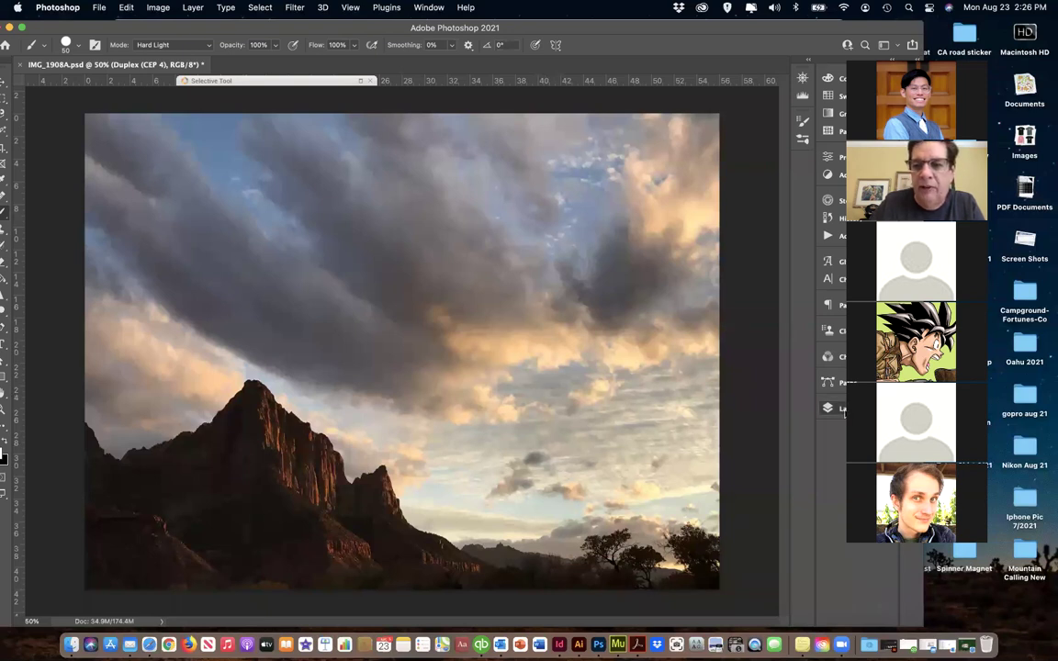
{"action": "key", "text": "F7"}
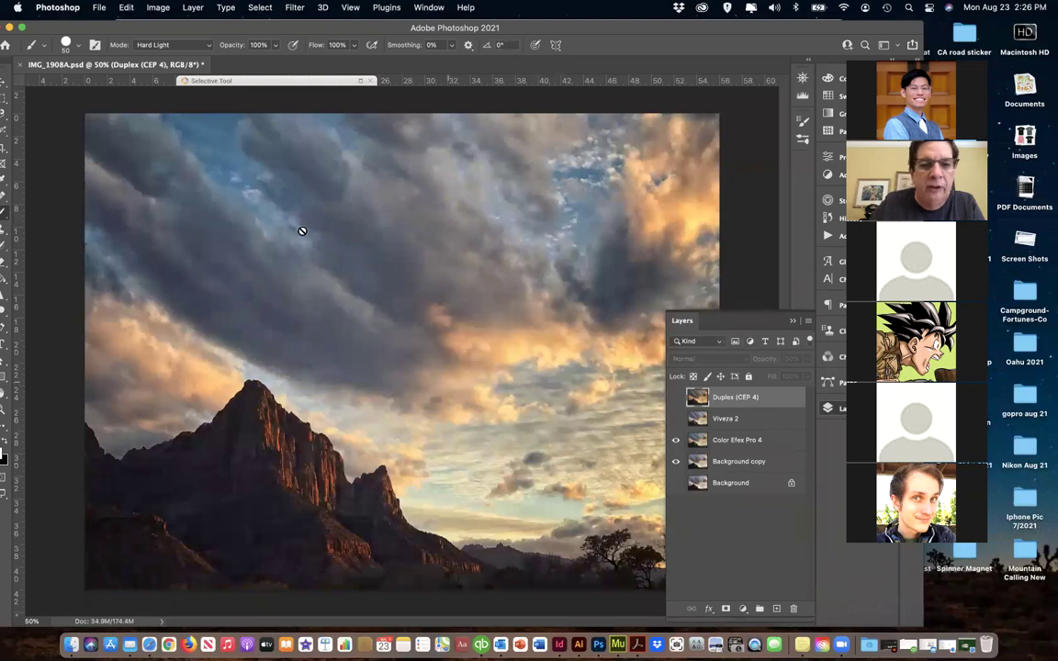
{"action": "left_click", "coordinate": [676, 418]}
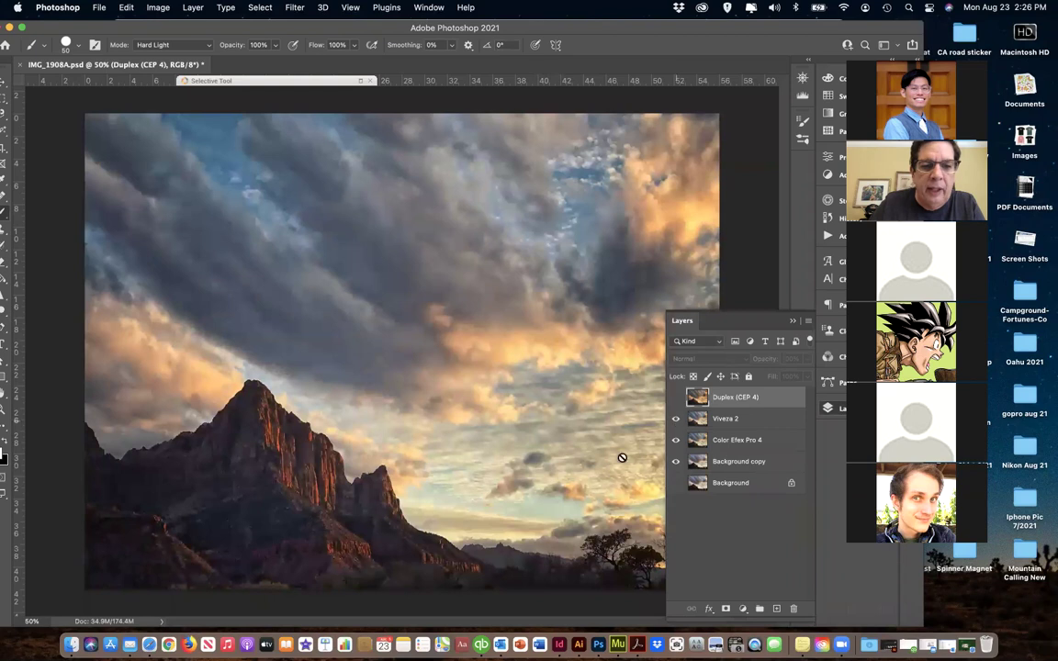
{"action": "left_click", "coordinate": [675, 419]}
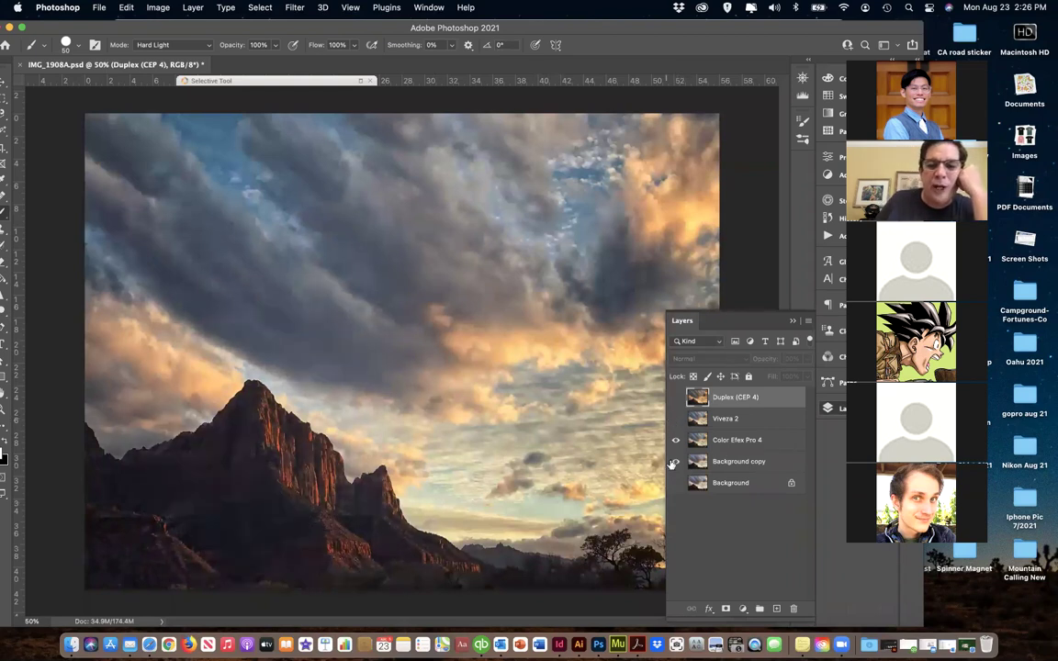
{"action": "left_click", "coordinate": [675, 441]}
{"action": "left_click", "coordinate": [675, 442]}
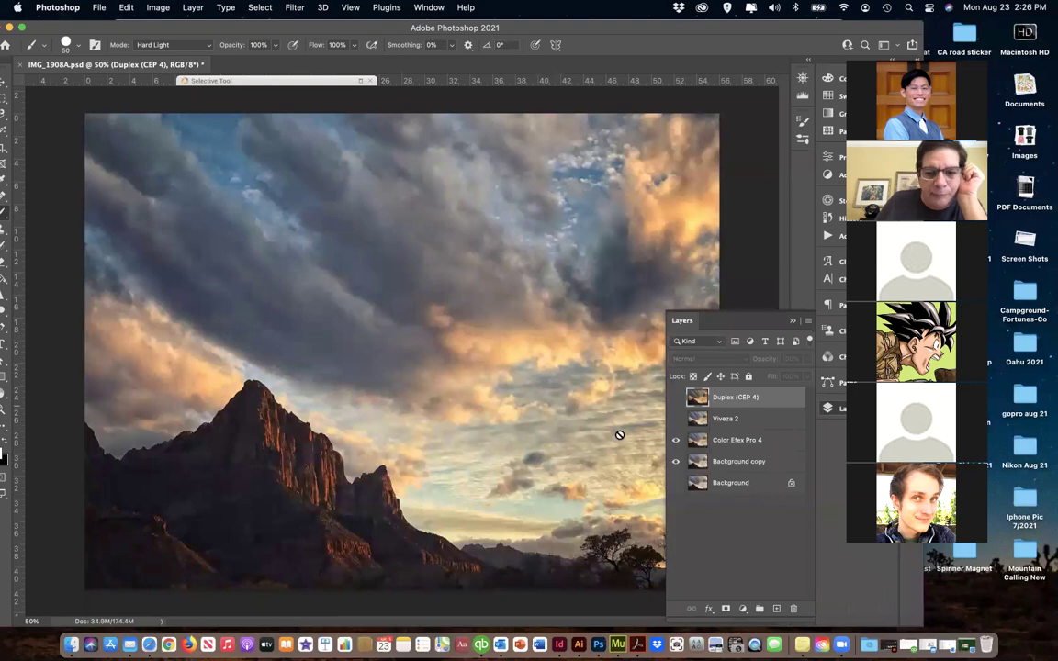
Compare the image with and without the Viveza 2 layer, leave it visible, and show the Duplex (CEP 4) layer above it
{"action": "left_click", "coordinate": [675, 419]}
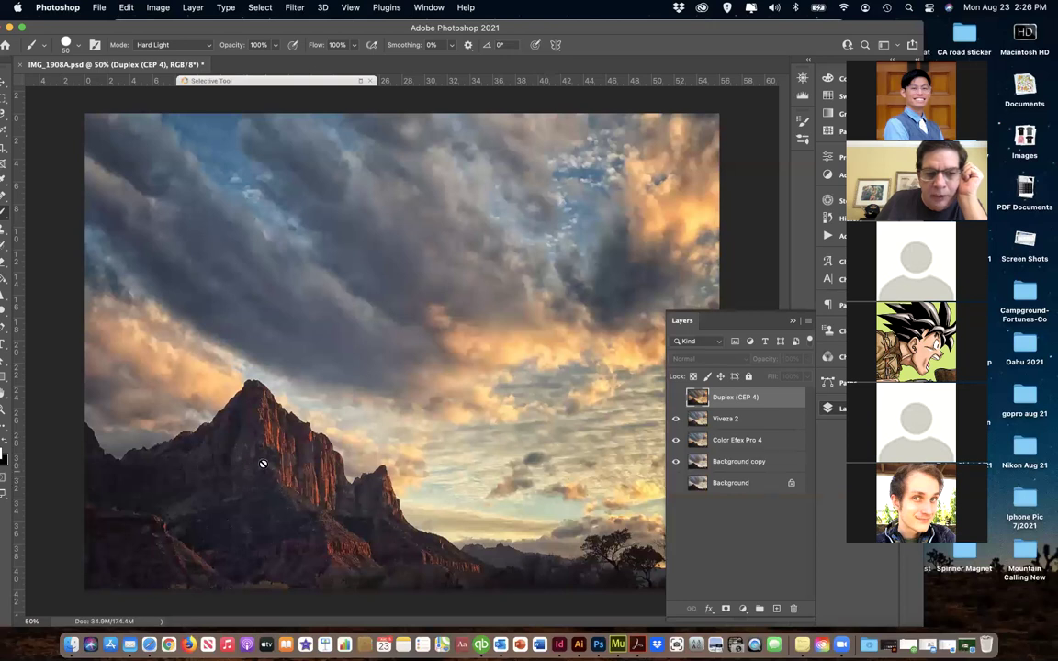
{"action": "left_click", "coordinate": [675, 418]}
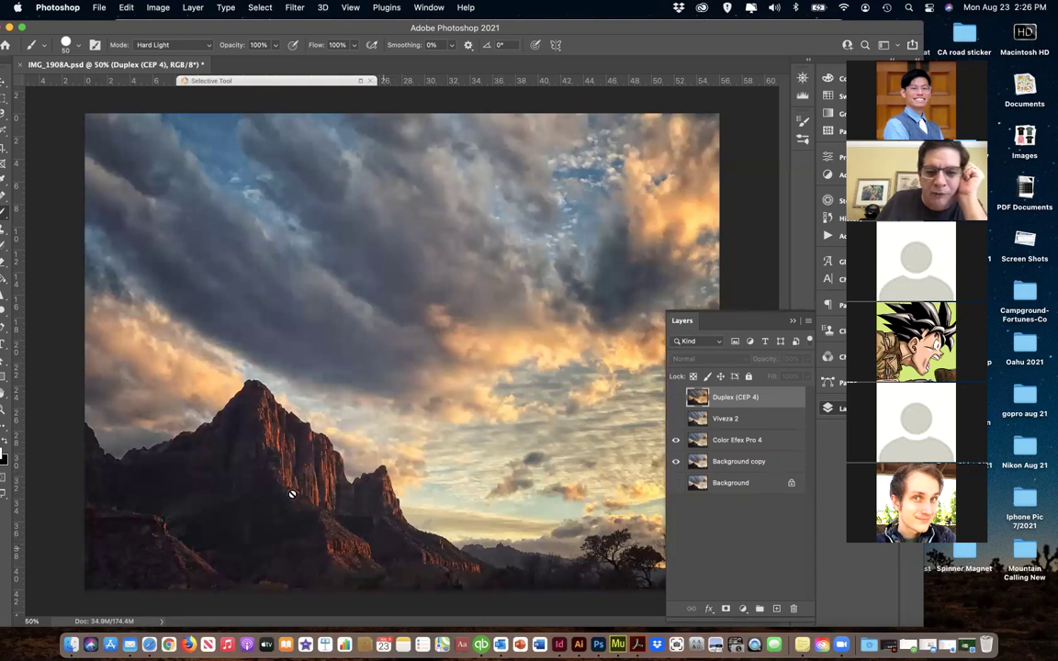
{"action": "left_click", "coordinate": [675, 419]}
{"action": "left_click", "coordinate": [675, 419]}
{"action": "left_click", "coordinate": [675, 419]}
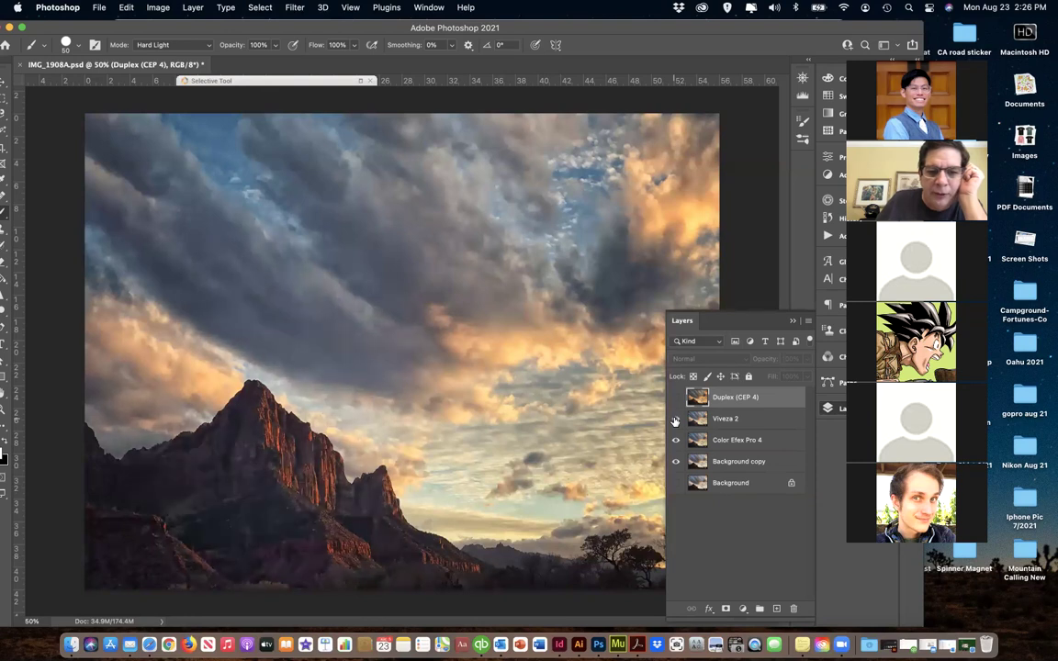
{"action": "left_click", "coordinate": [676, 397]}
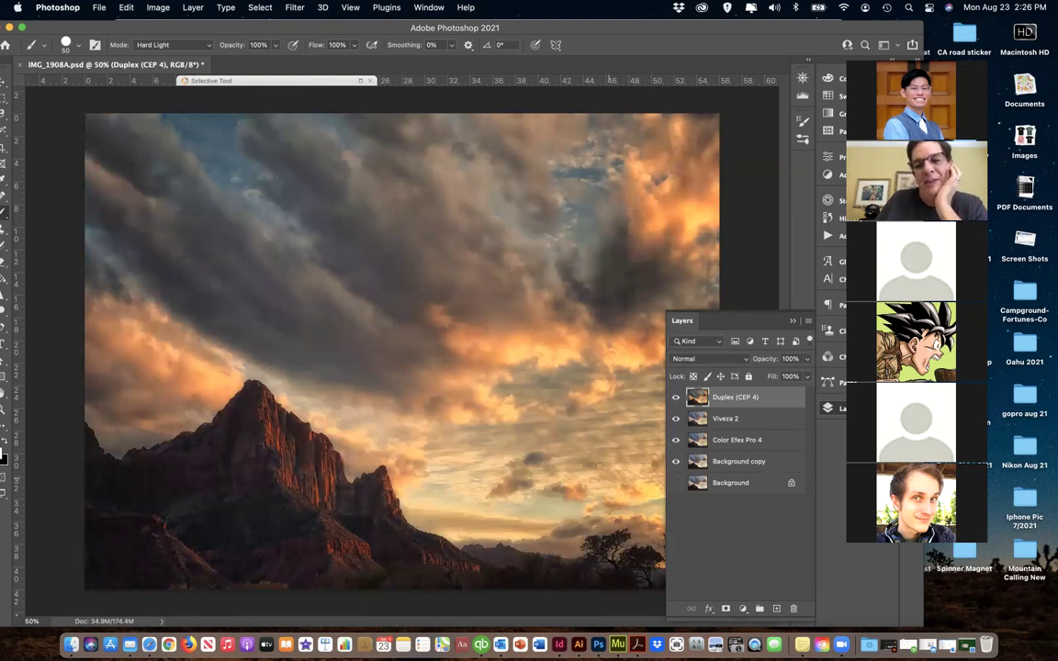
Hide the Viveza 2 and Color Efex Pro 4 layers, and compare Duplex (CEP 4) directly against Background copy, leaving Duplex visible
{"action": "left_click", "coordinate": [676, 418]}
{"action": "left_click", "coordinate": [675, 441]}
{"action": "left_click", "coordinate": [676, 396]}
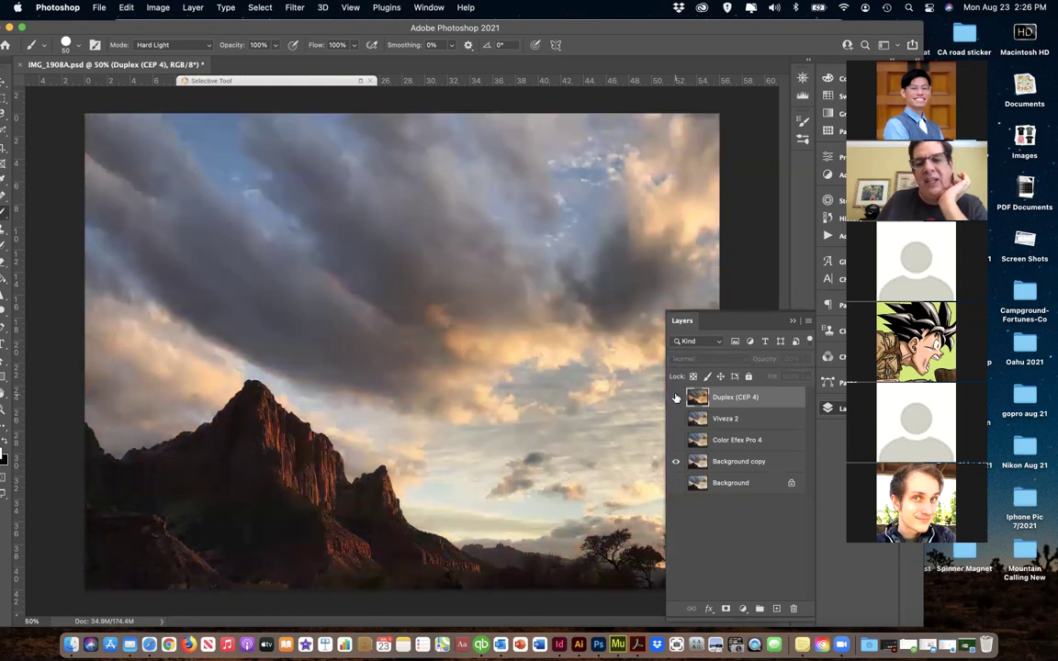
{"action": "left_click", "coordinate": [676, 396]}
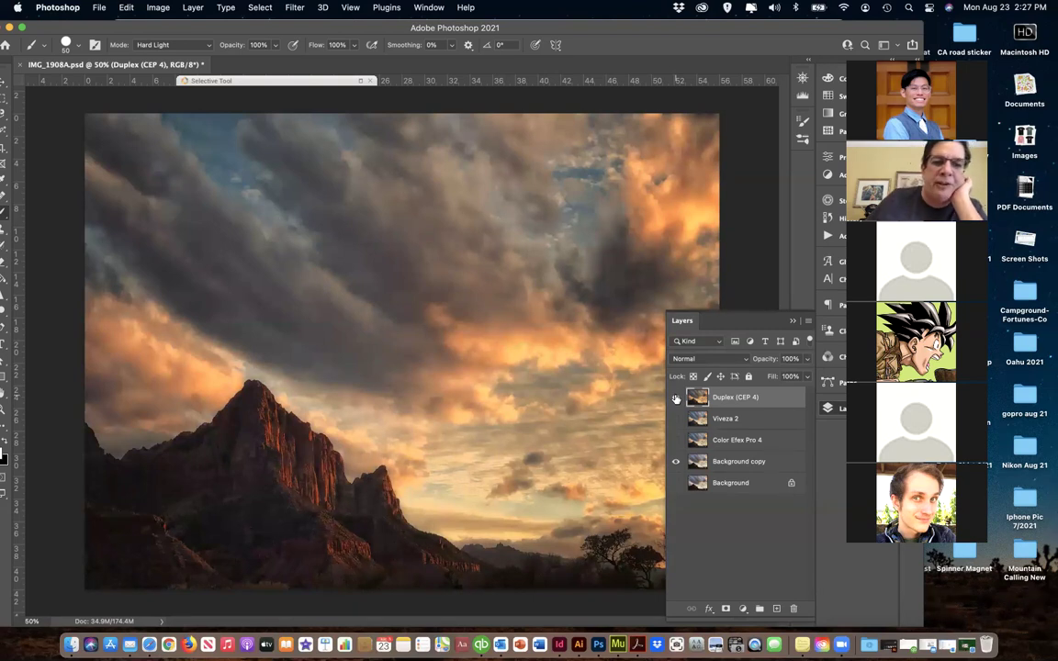
{"action": "left_click", "coordinate": [676, 397]}
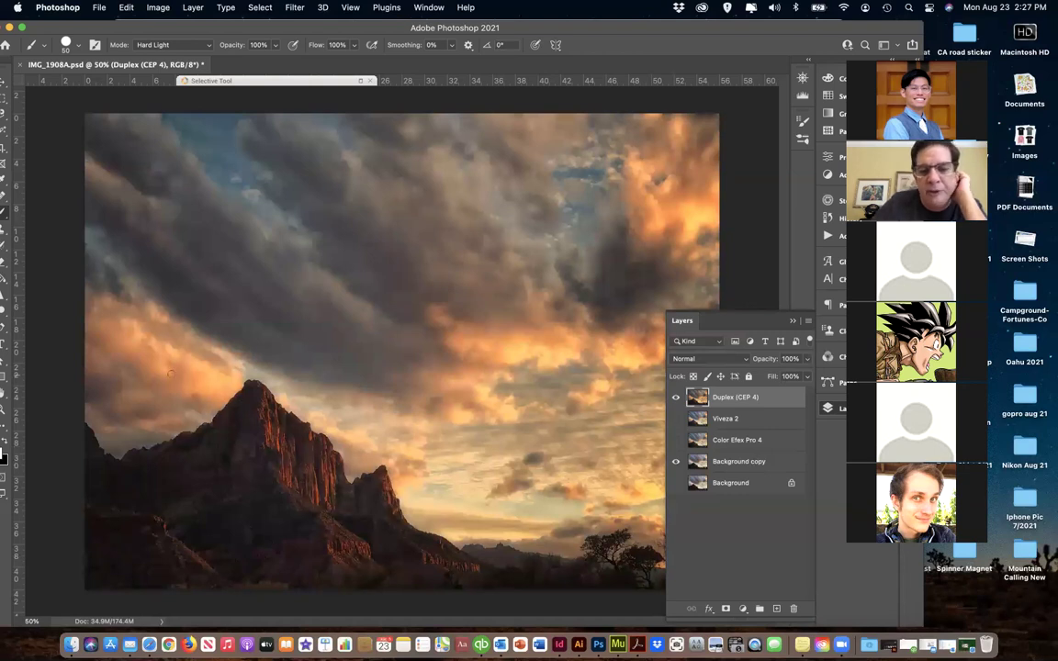
View the full photo without the Layers panel and recheck the before-and-after difference of the Duplex (CEP 4) layer
{"action": "left_click", "coordinate": [792, 323]}
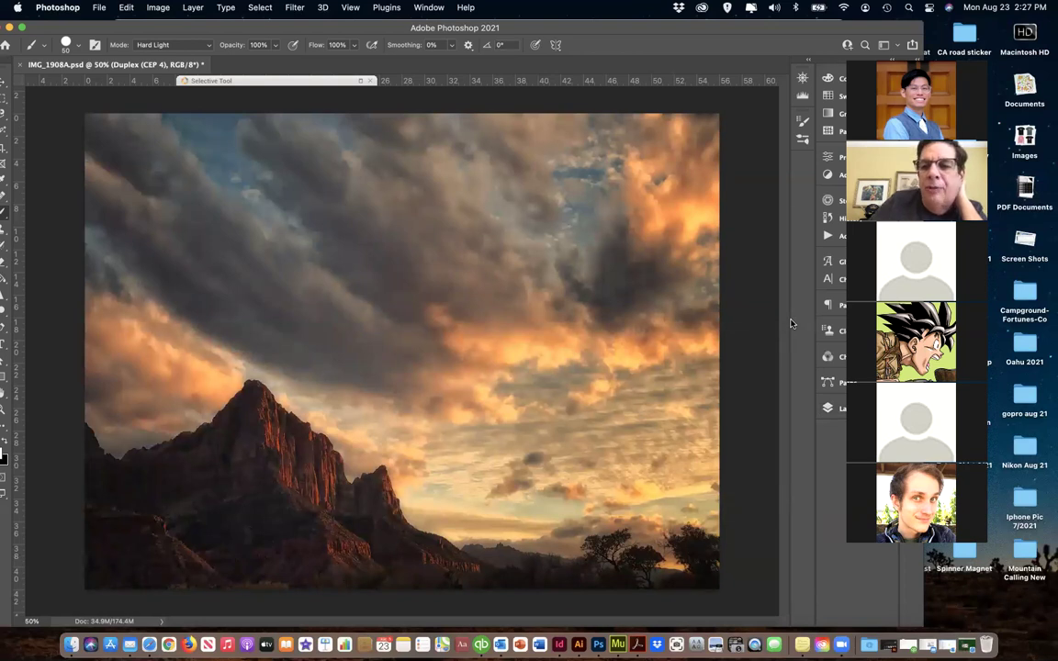
{"action": "key", "text": "F7"}
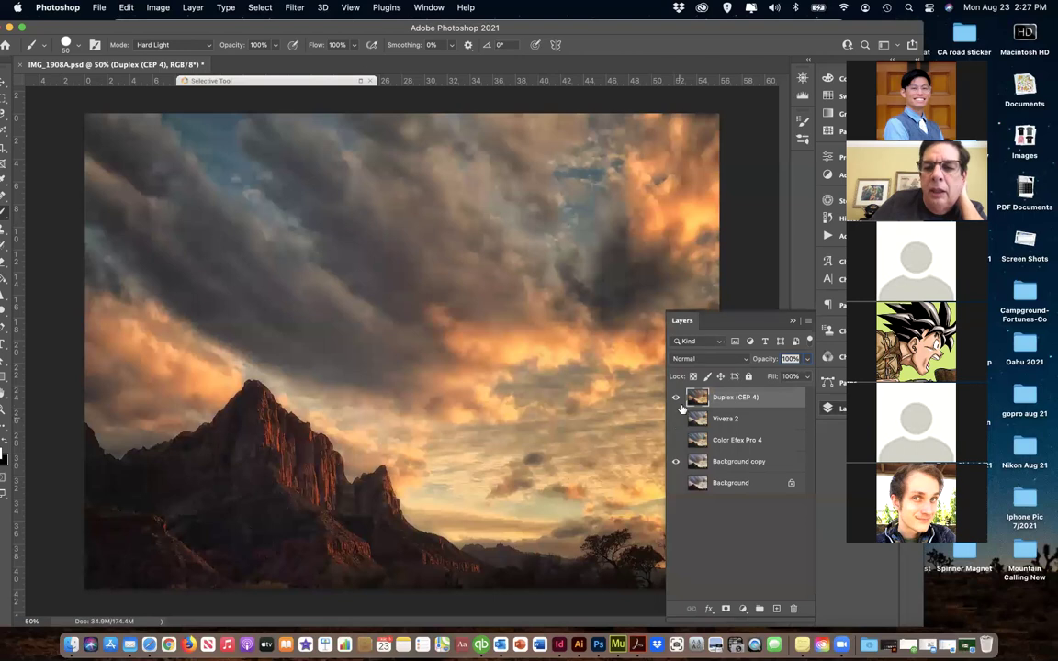
{"action": "left_click", "coordinate": [676, 396]}
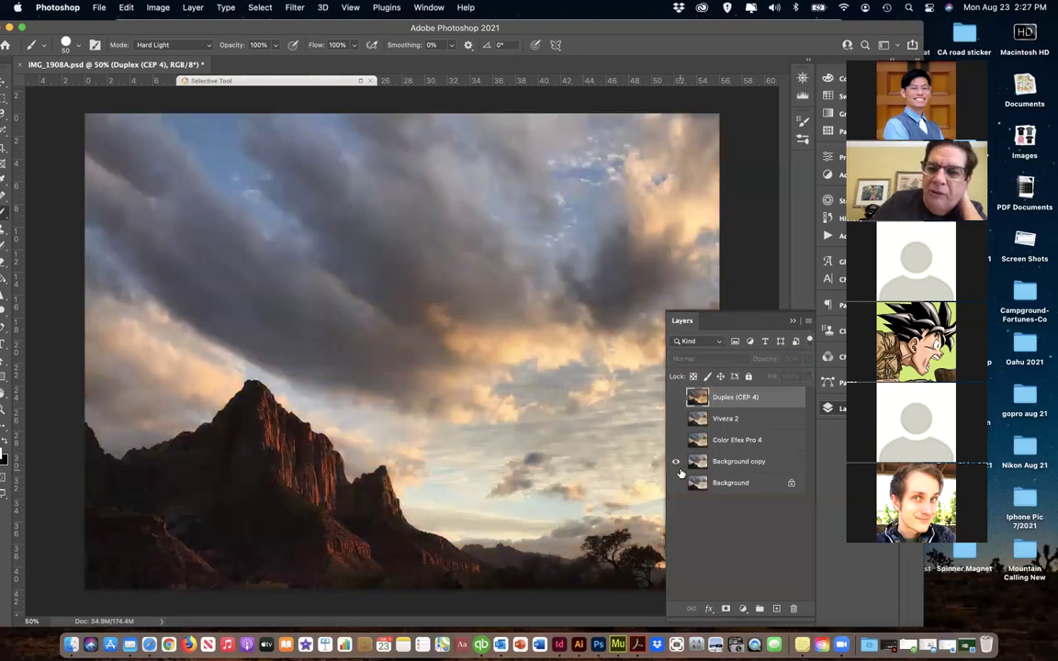
{"action": "left_click", "coordinate": [675, 397]}
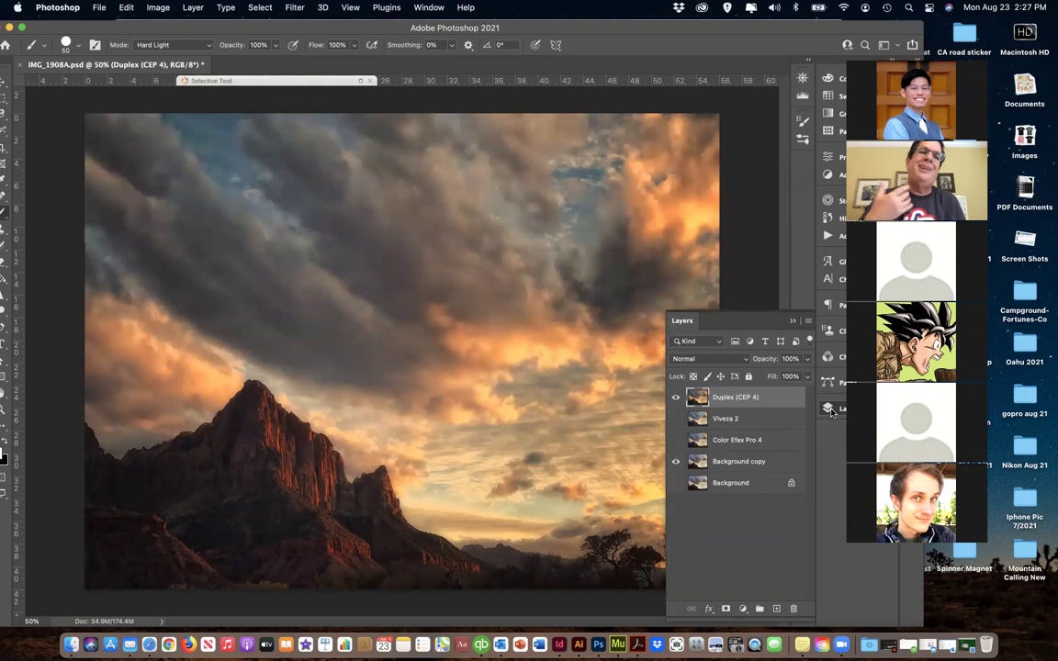
{"action": "left_click", "coordinate": [829, 411]}
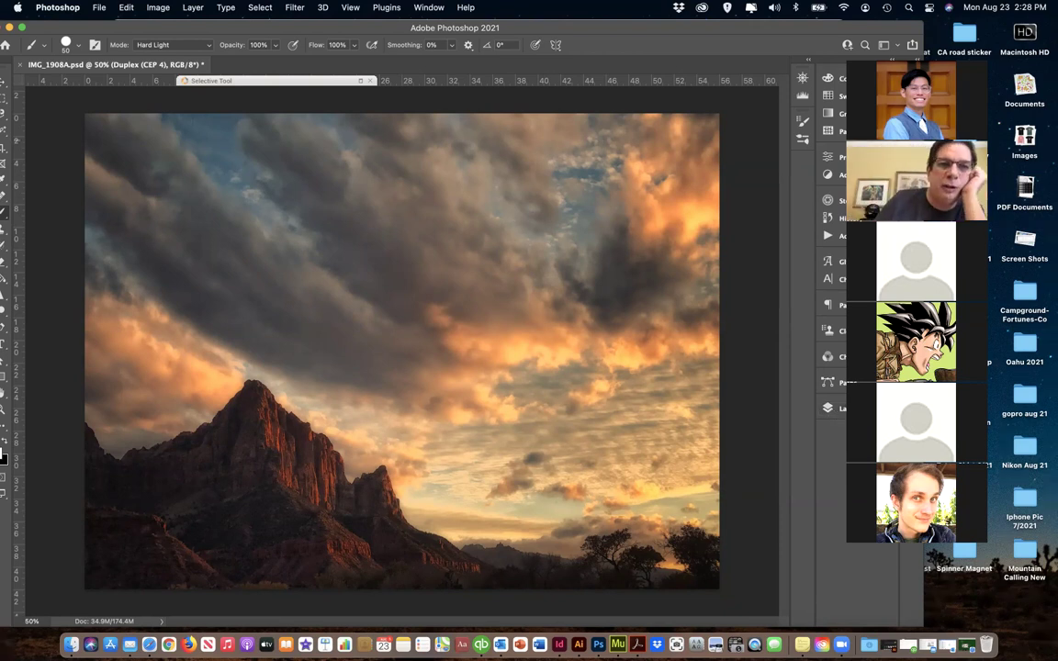
Start a Vibrance adjustment on the Duplex (CEP 4) layer and exaggerate it with Vibrance +100 and Saturation +87
{"action": "left_click", "coordinate": [191, 7]}
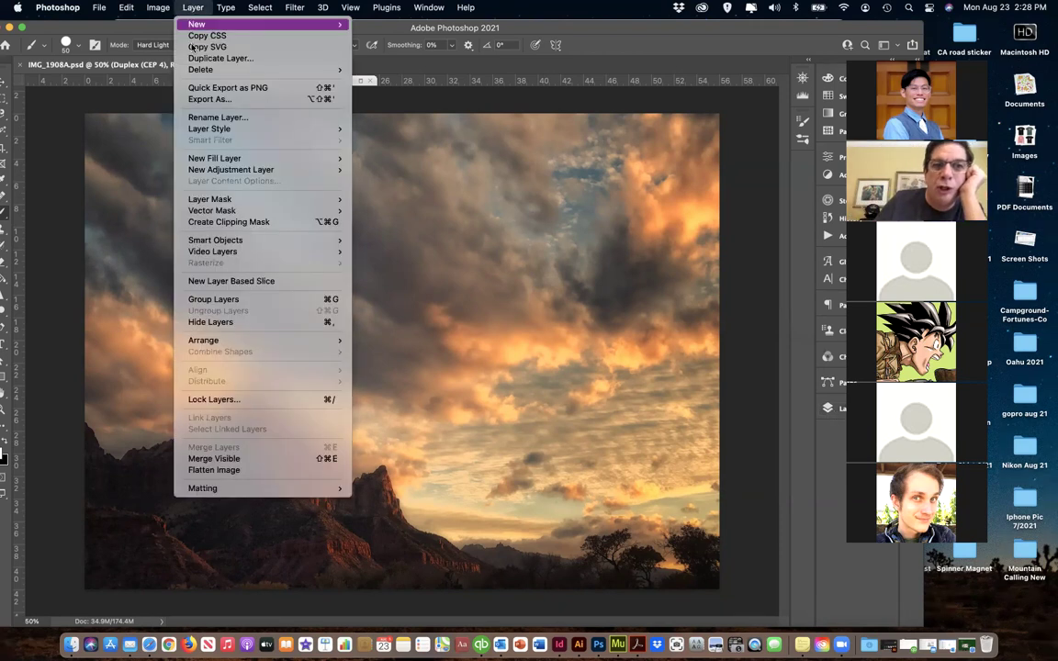
{"action": "mouse_move", "coordinate": [196, 68]}
{"action": "mouse_move", "coordinate": [156, 9]}
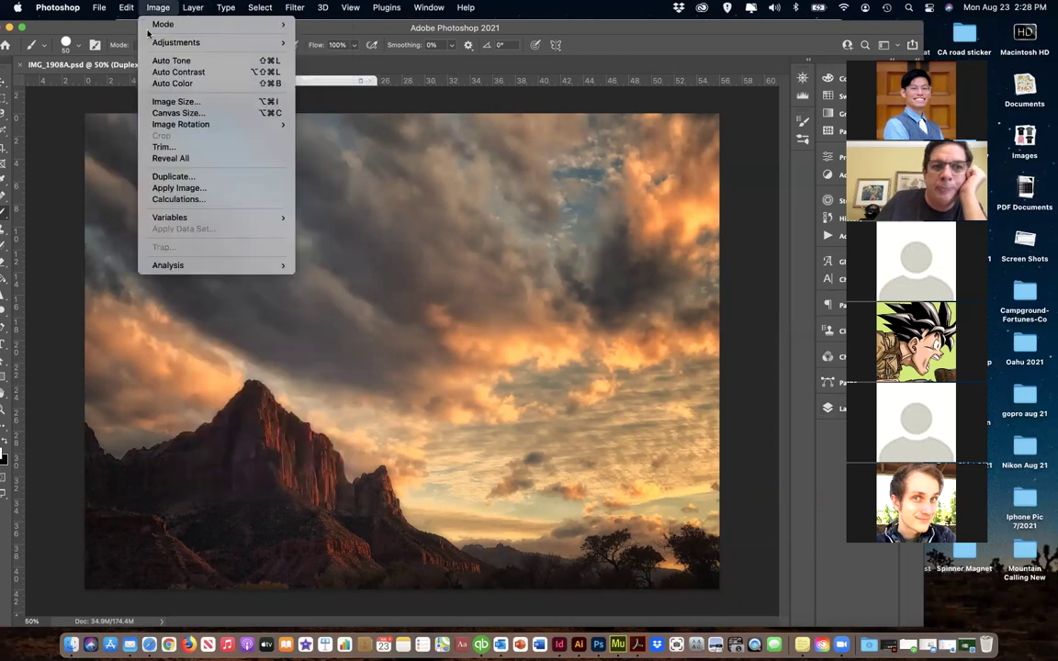
{"action": "mouse_move", "coordinate": [211, 42]}
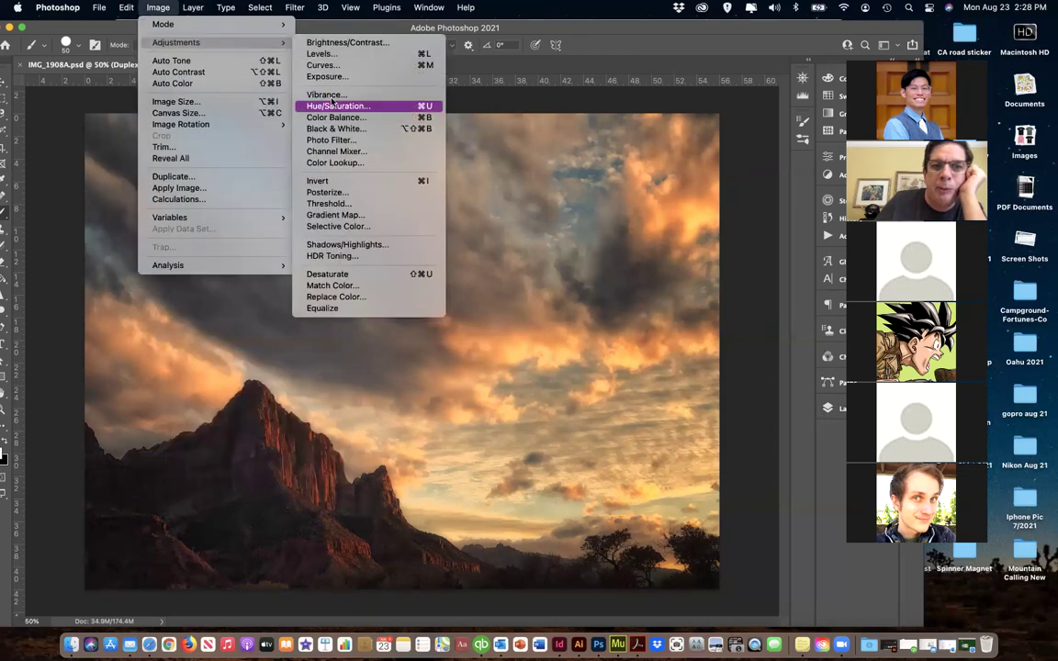
{"action": "left_click", "coordinate": [368, 95]}
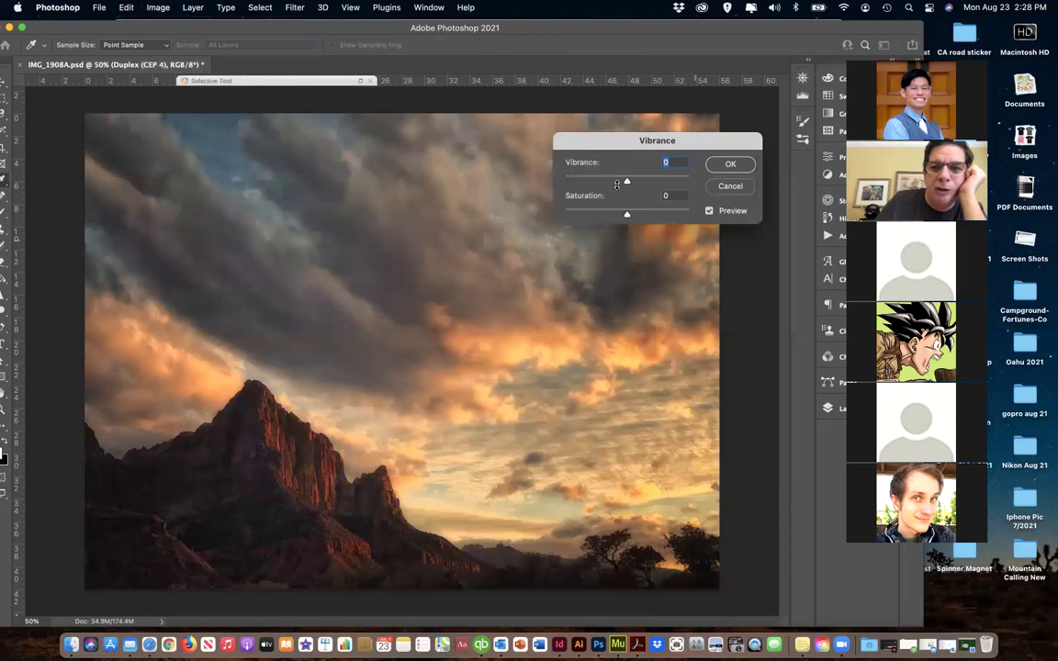
{"action": "left_click_drag", "start_coordinate": [626, 181], "coordinate": [697, 183]}
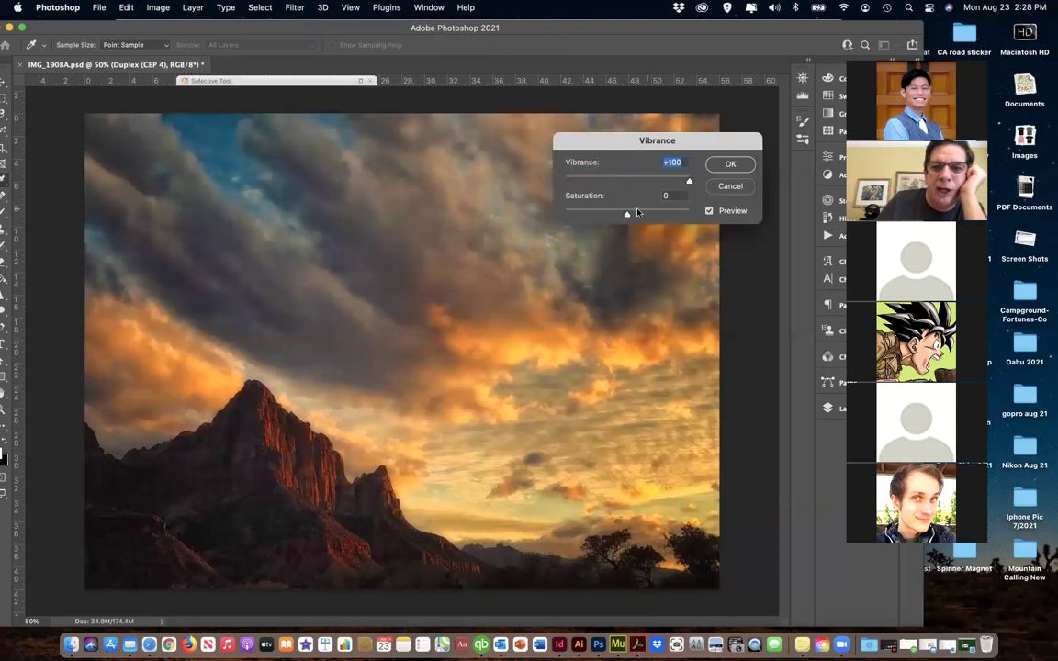
{"action": "left_click_drag", "start_coordinate": [626, 214], "coordinate": [681, 218]}
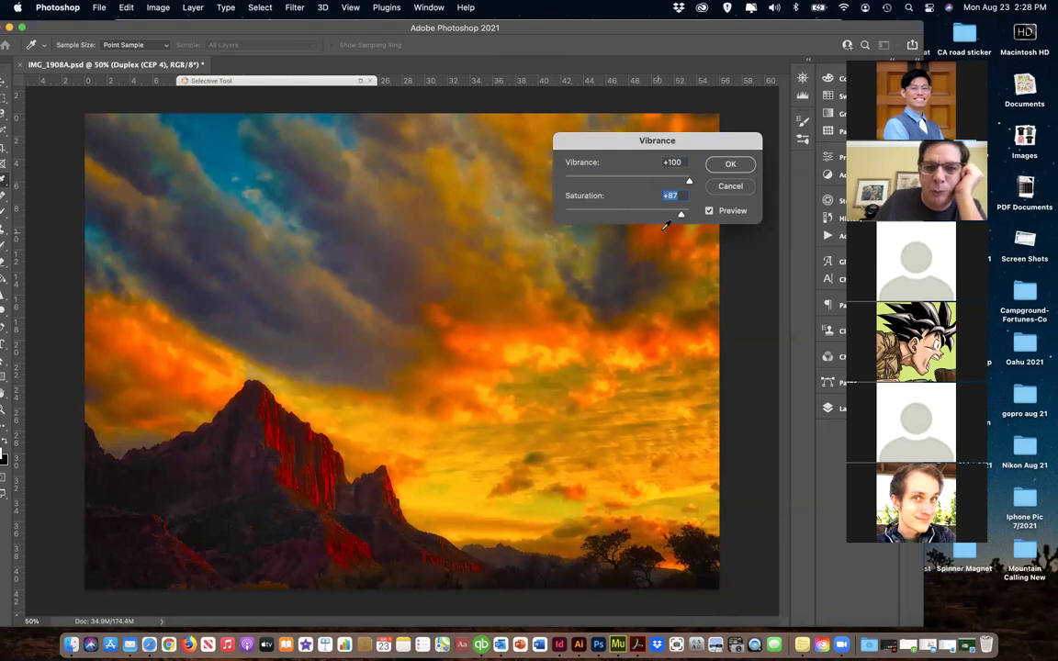
Tone the adjustment down to Vibrance +18 and Saturation +13, and discard the Vibrance adjustment
{"action": "left_click_drag", "start_coordinate": [680, 215], "coordinate": [630, 215]}
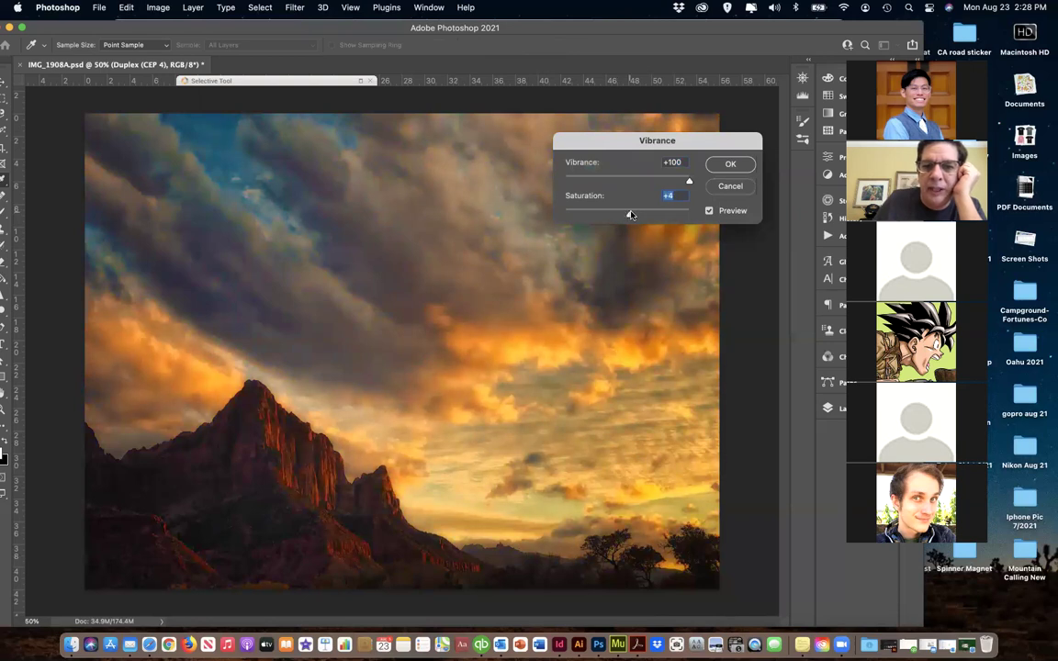
{"action": "left_click_drag", "start_coordinate": [689, 180], "coordinate": [642, 180]}
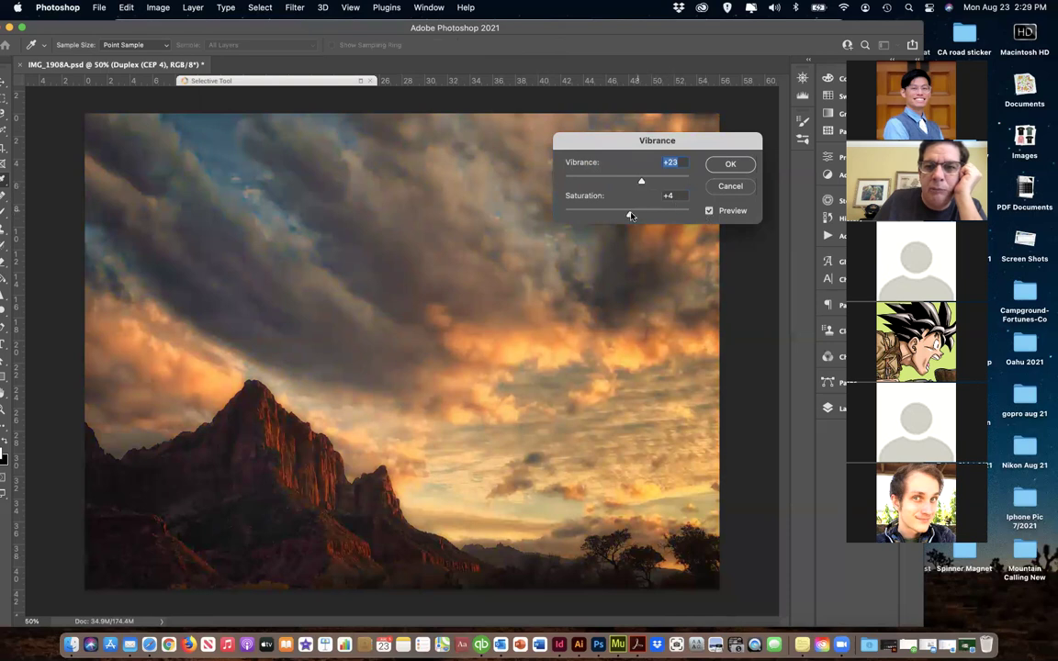
{"action": "left_click_drag", "start_coordinate": [628, 214], "coordinate": [638, 182]}
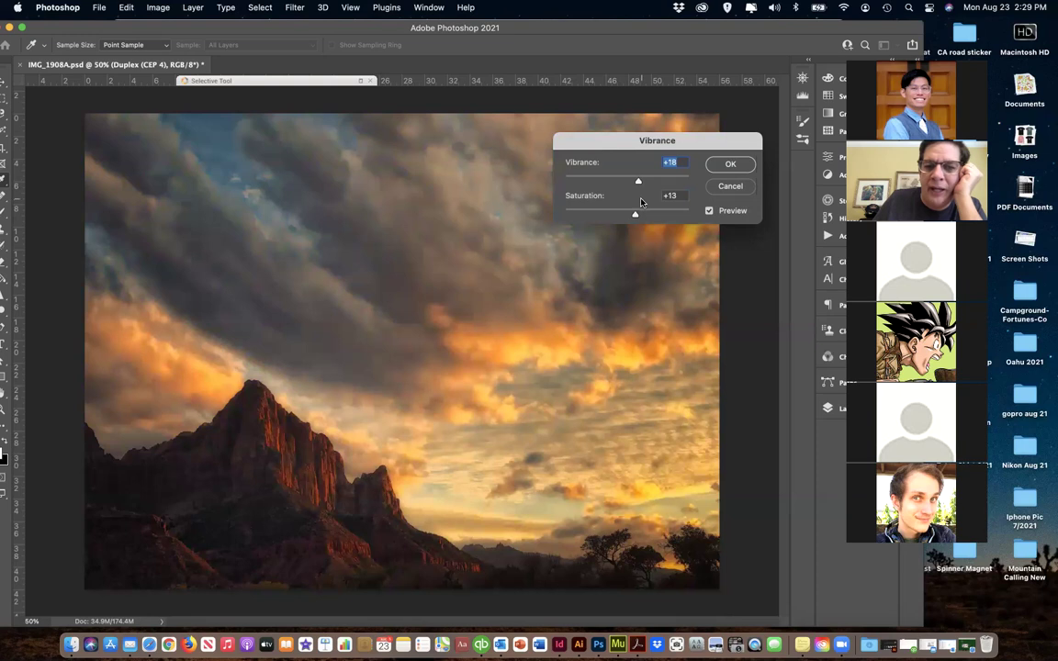
{"action": "left_click", "coordinate": [730, 187]}
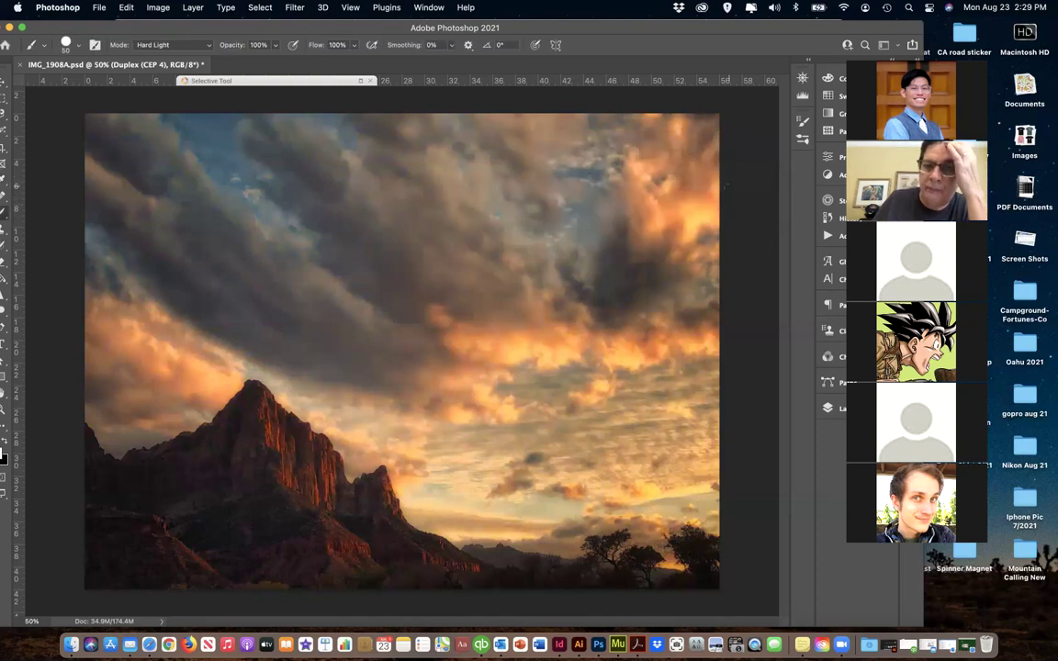
Switch to Safari, open the portrait girlinhat.jpg from the DART1 page, and save a copy to the Desktop
{"action": "double_click", "coordinate": [153, 29]}
{"action": "left_click", "coordinate": [188, 37]}
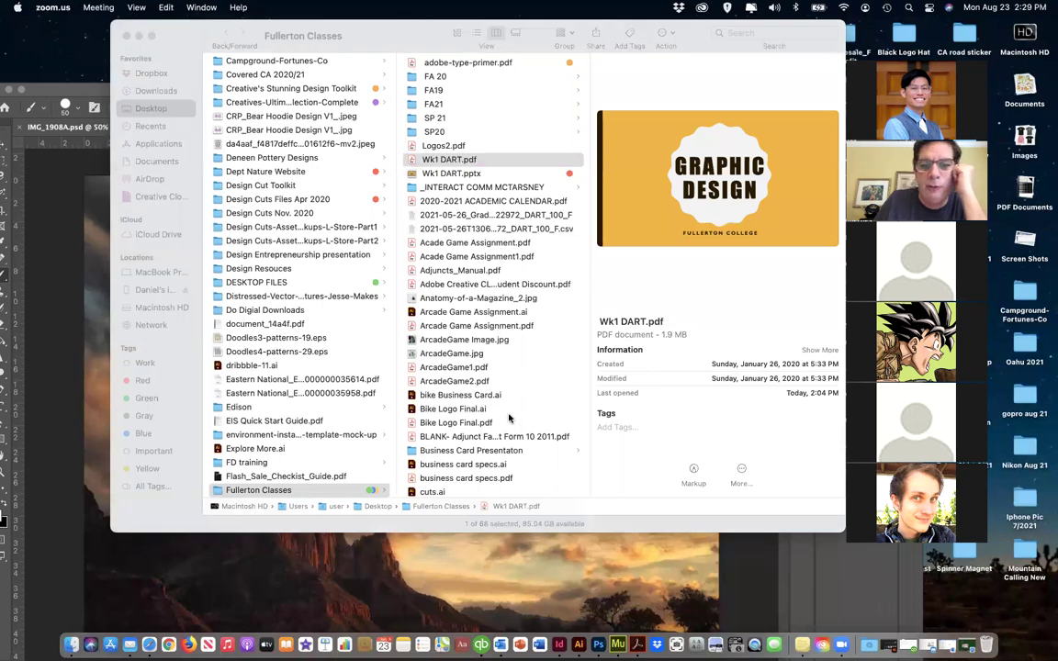
{"action": "scroll", "coordinate": [515, 395], "scroll_direction": "down", "scroll_amount": 2}
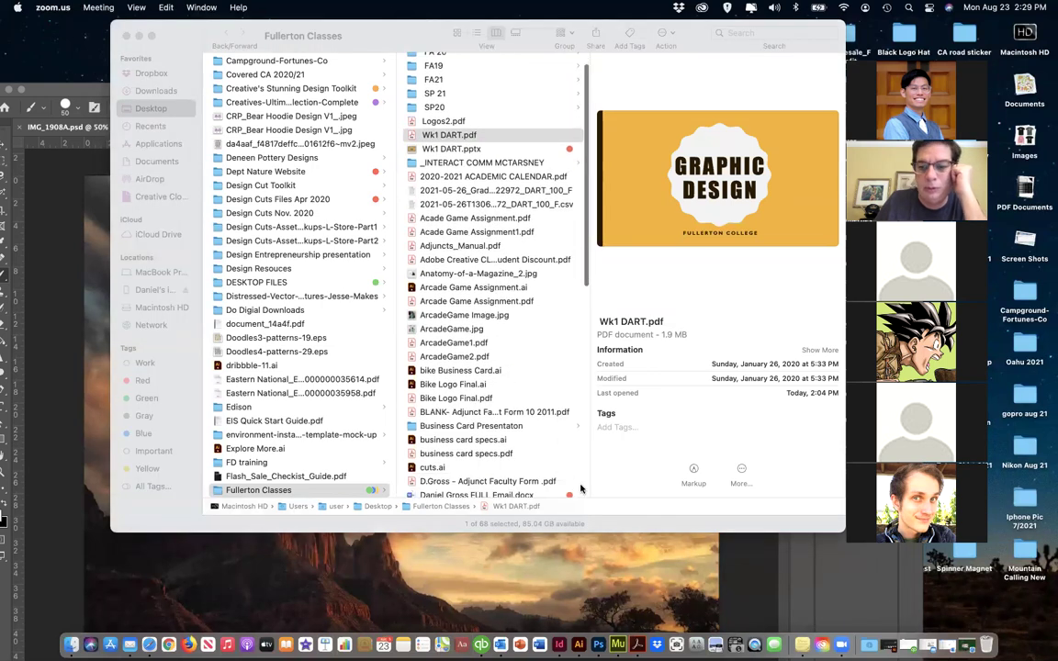
{"action": "left_click", "coordinate": [966, 645]}
{"action": "scroll", "coordinate": [551, 454], "scroll_direction": "down", "scroll_amount": 5}
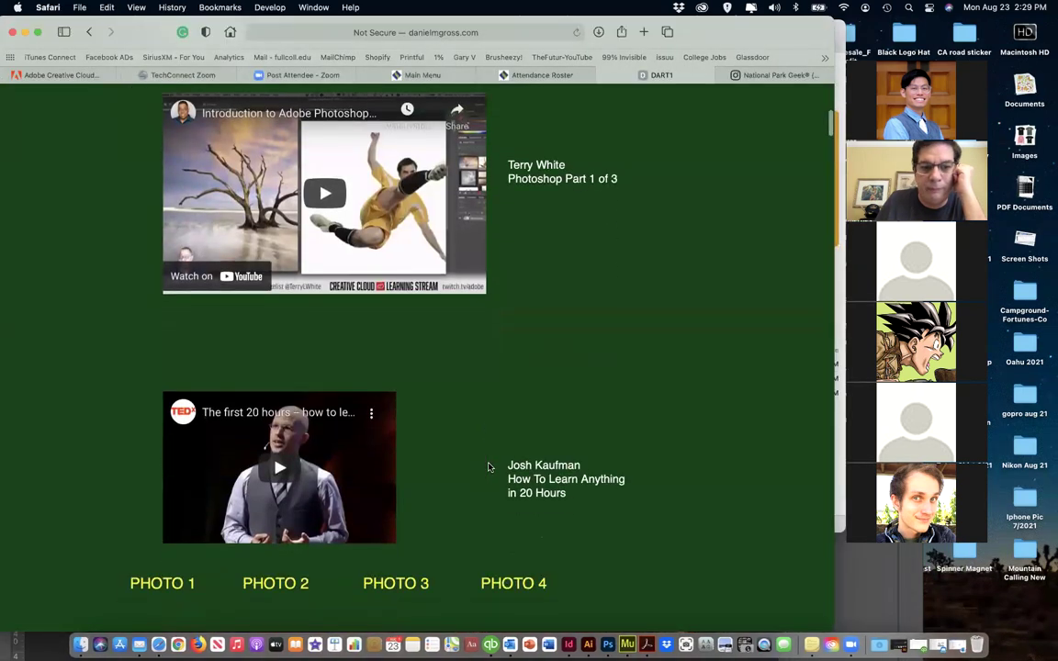
{"action": "scroll", "coordinate": [488, 468], "scroll_direction": "down", "scroll_amount": 8}
{"action": "left_click", "coordinate": [171, 347]}
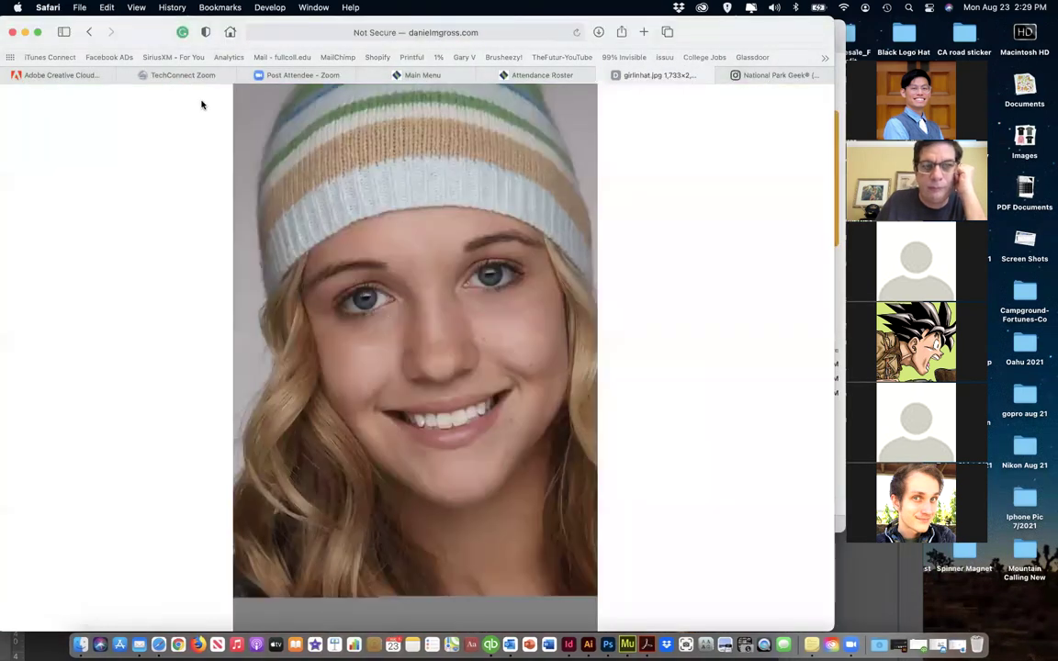
{"action": "left_click_drag", "start_coordinate": [325, 273], "coordinate": [901, 544]}
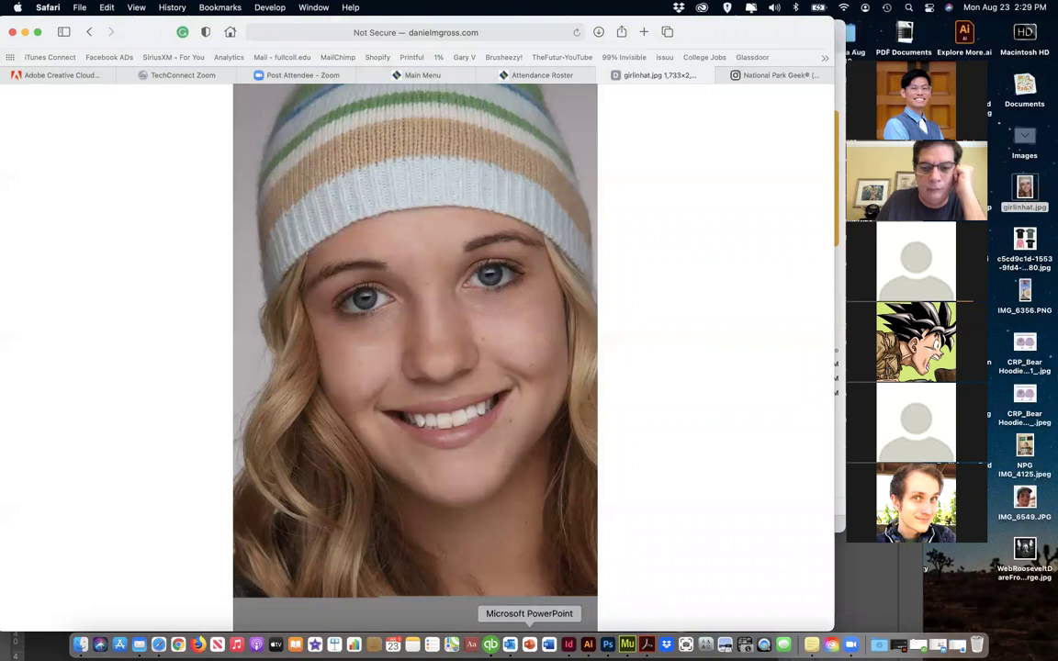
Switch back to Photoshop and open girlinhat.jpg from the Desktop, continuing past the damaged-file warning
{"action": "left_click", "coordinate": [607, 644]}
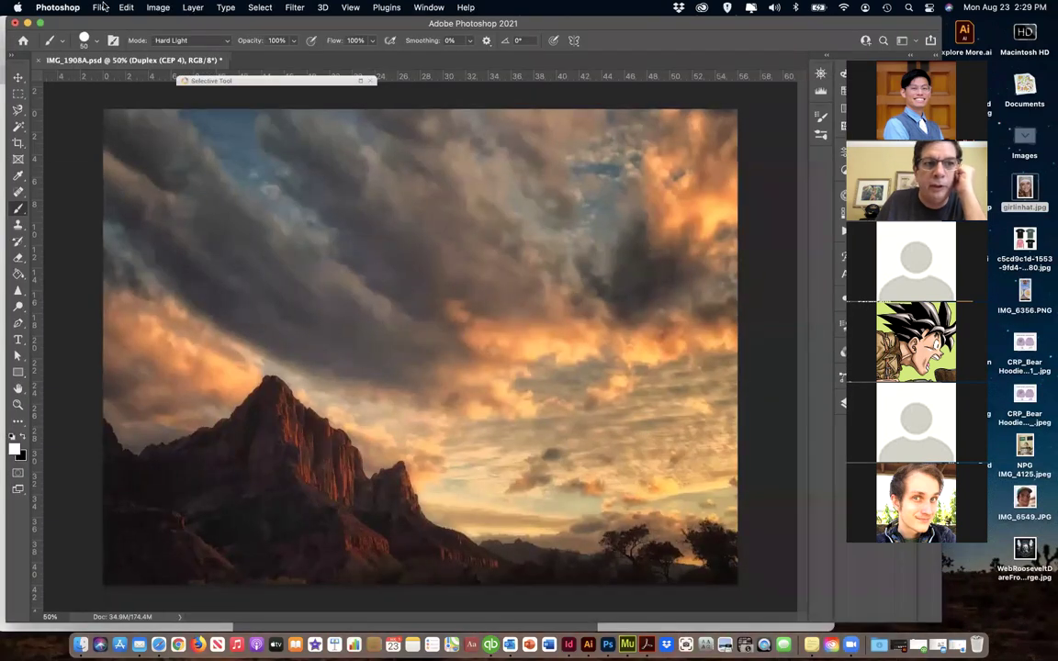
{"action": "left_click", "coordinate": [103, 6]}
{"action": "left_click", "coordinate": [317, 215]}
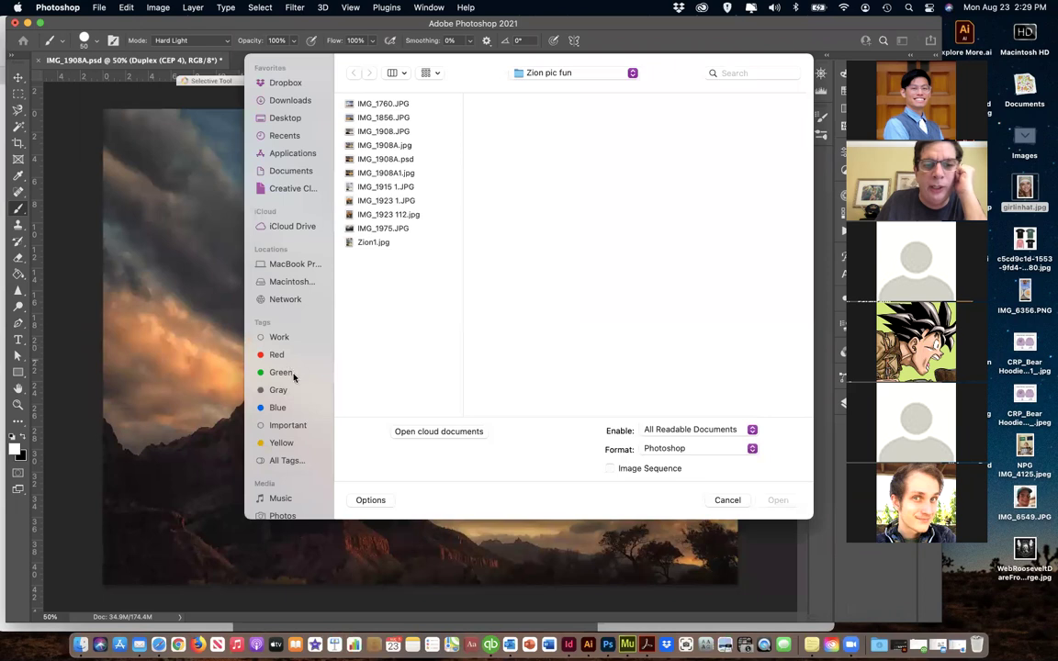
{"action": "left_click", "coordinate": [282, 118]}
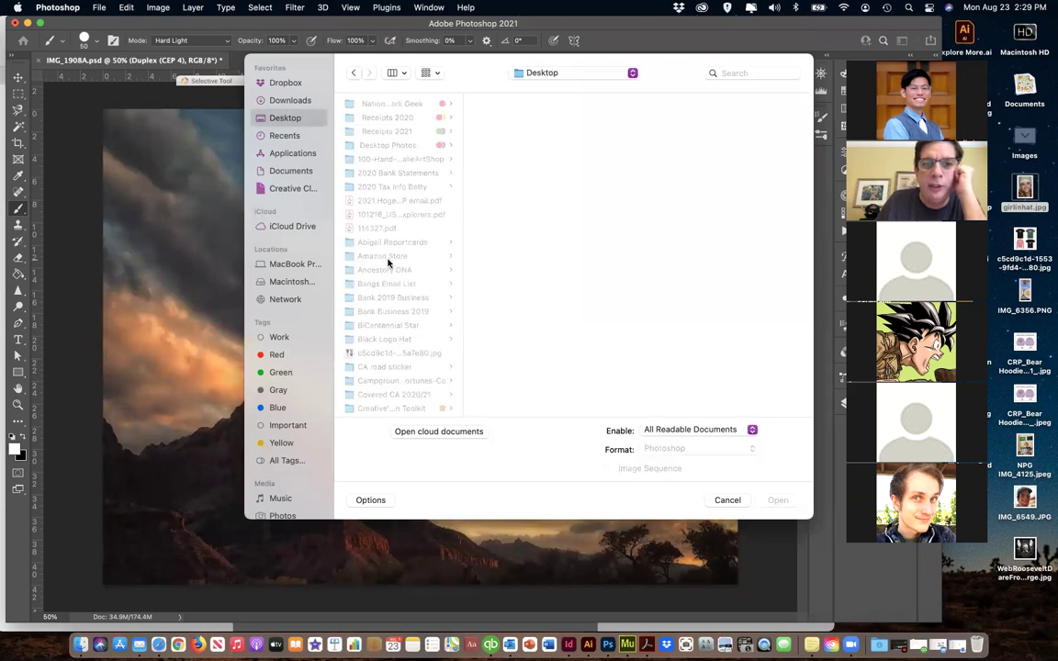
{"action": "scroll", "coordinate": [387, 272], "scroll_direction": "down", "scroll_amount": 3}
{"action": "scroll", "coordinate": [389, 274], "scroll_direction": "down", "scroll_amount": 15}
{"action": "scroll", "coordinate": [392, 279], "scroll_direction": "down", "scroll_amount": 6}
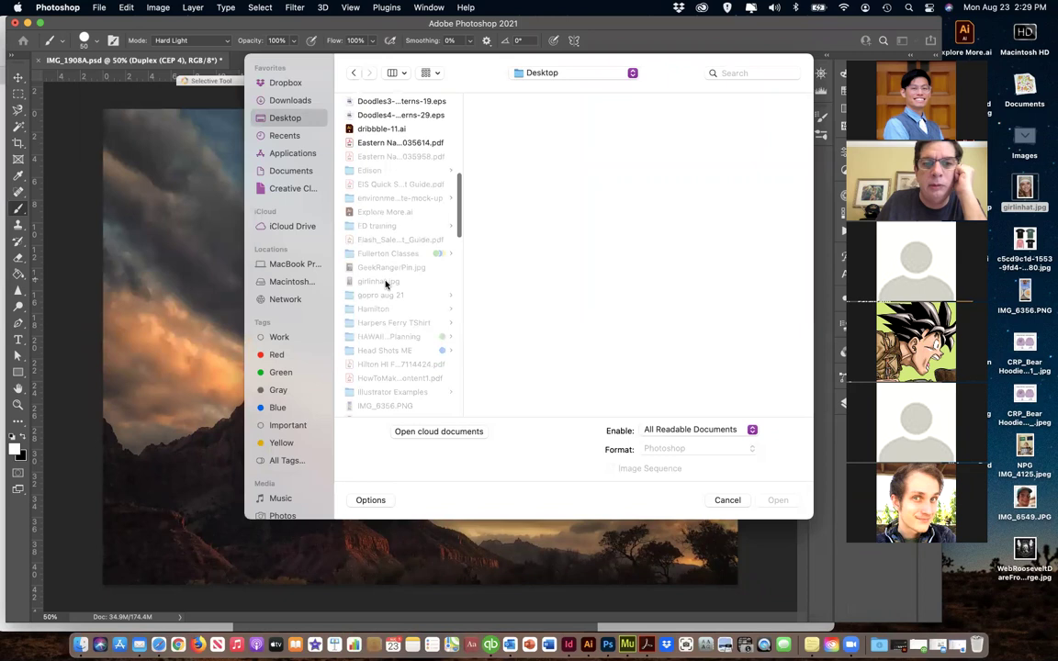
{"action": "left_click", "coordinate": [384, 281]}
{"action": "left_click", "coordinate": [777, 499]}
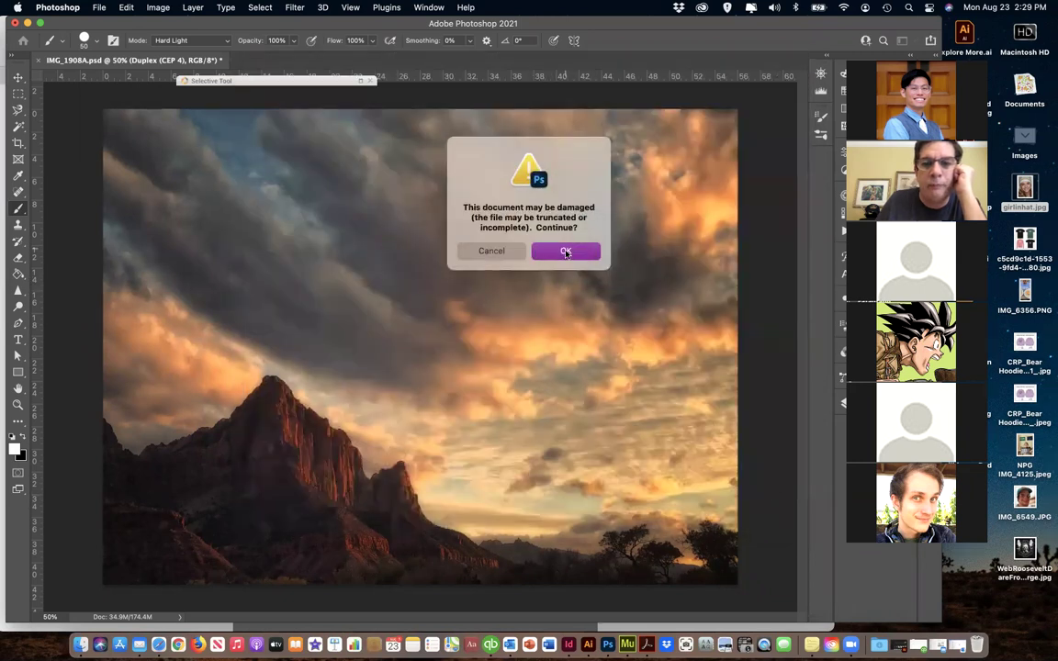
{"action": "left_click", "coordinate": [565, 254]}
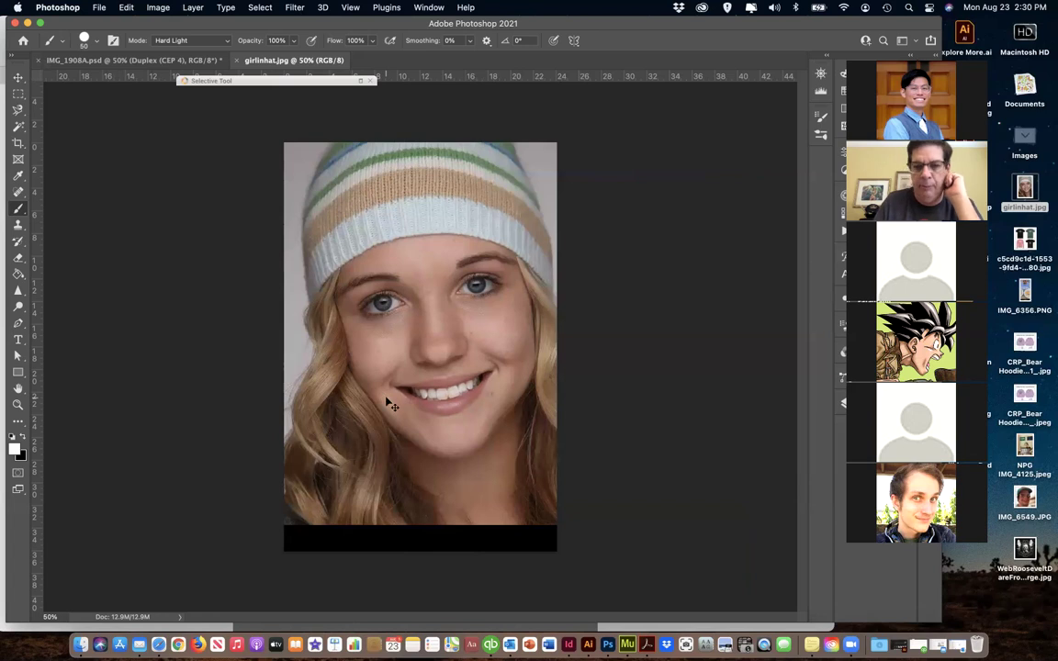
Heal the blemishes between the eyebrows and on the forehead with the Spot Healing Brush
{"action": "key", "text": "super+equal"}
{"action": "key", "text": "super+equal"}
{"action": "key", "text": "super+equal"}
{"action": "key", "text": "super+equal"}
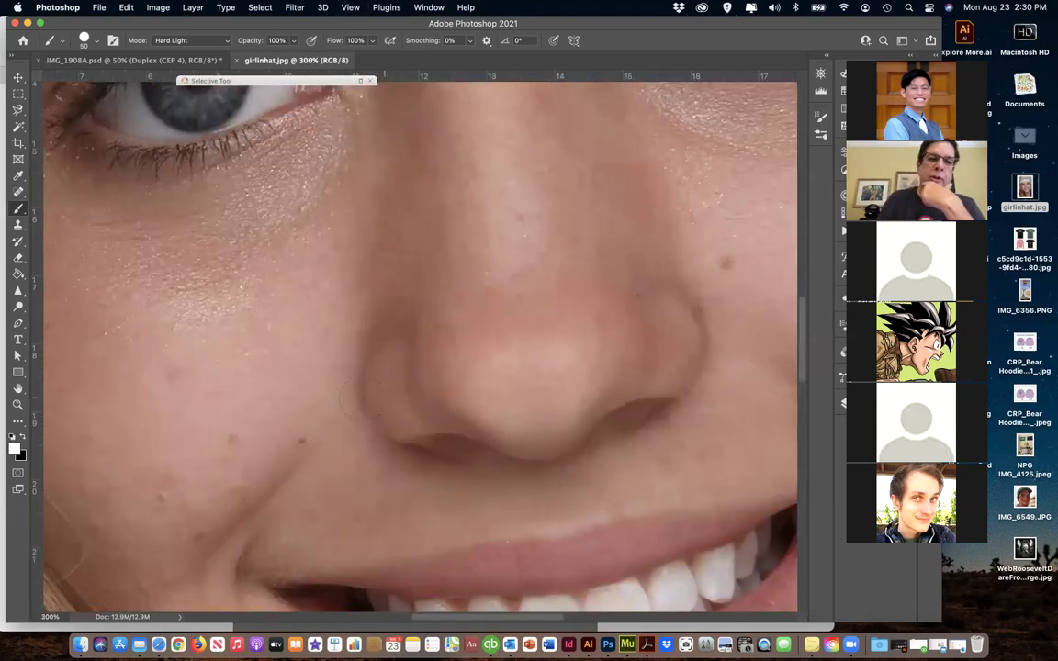
{"action": "scroll", "coordinate": [356, 400], "scroll_direction": "down", "scroll_amount": 2}
{"action": "scroll", "coordinate": [358, 401], "scroll_direction": "up", "scroll_amount": 6}
{"action": "scroll", "coordinate": [359, 400], "scroll_direction": "right", "scroll_amount": 3}
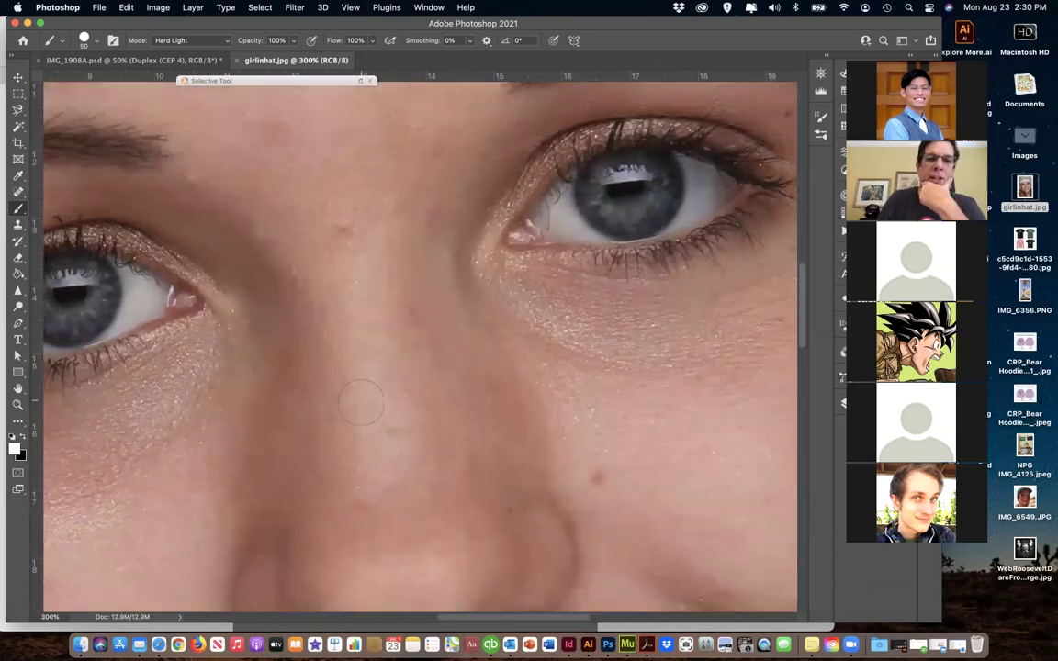
{"action": "scroll", "coordinate": [360, 401], "scroll_direction": "up", "scroll_amount": 5}
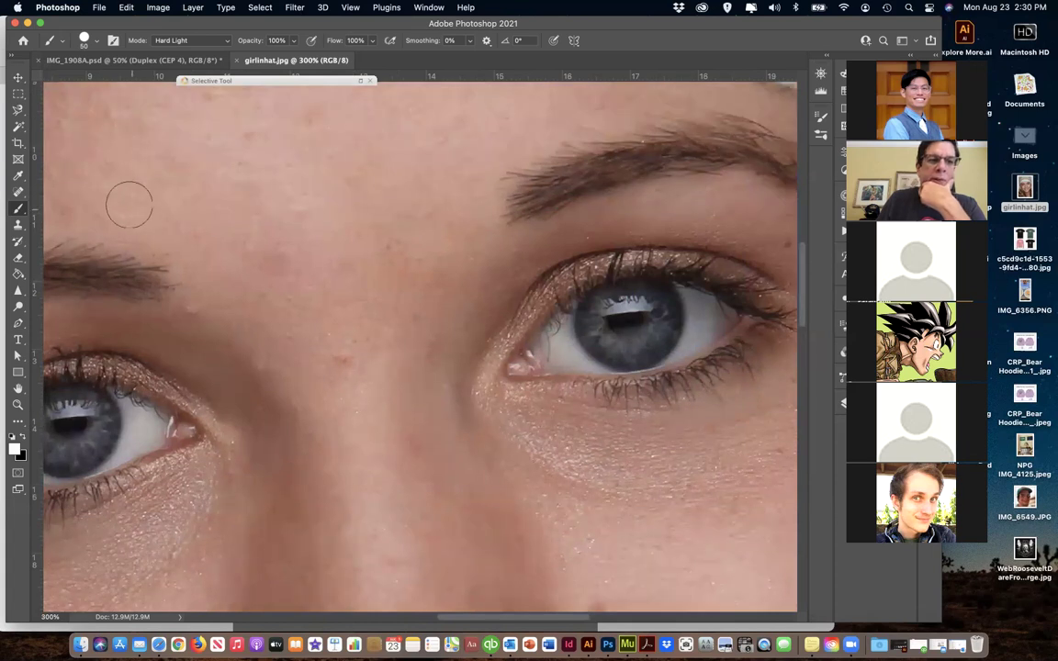
{"action": "left_click", "coordinate": [18, 192]}
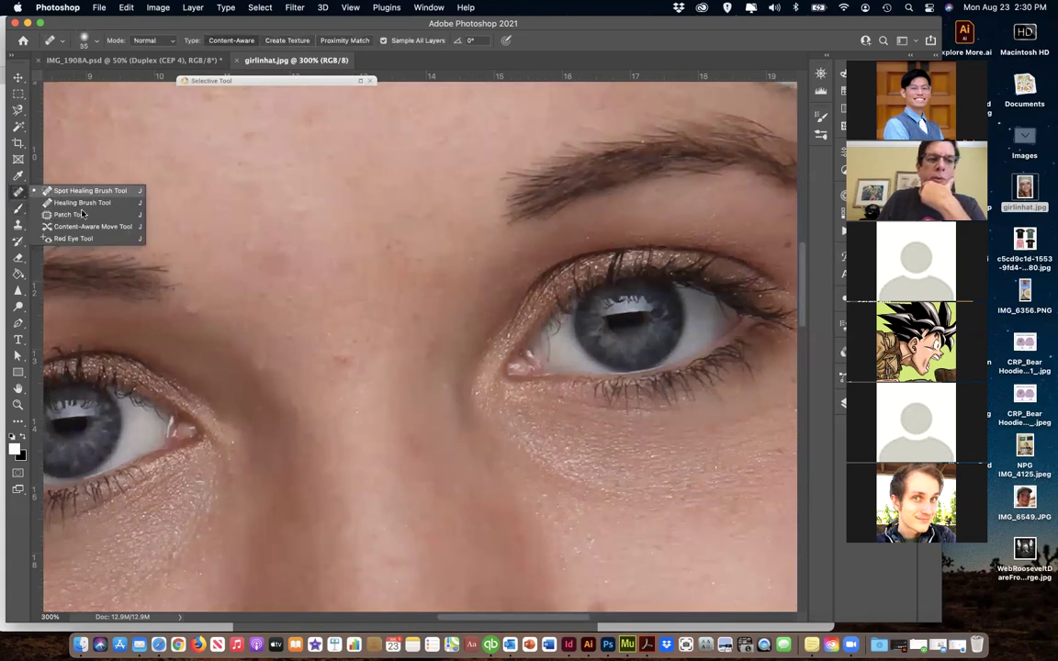
{"action": "left_click_drag", "start_coordinate": [338, 351], "coordinate": [349, 364]}
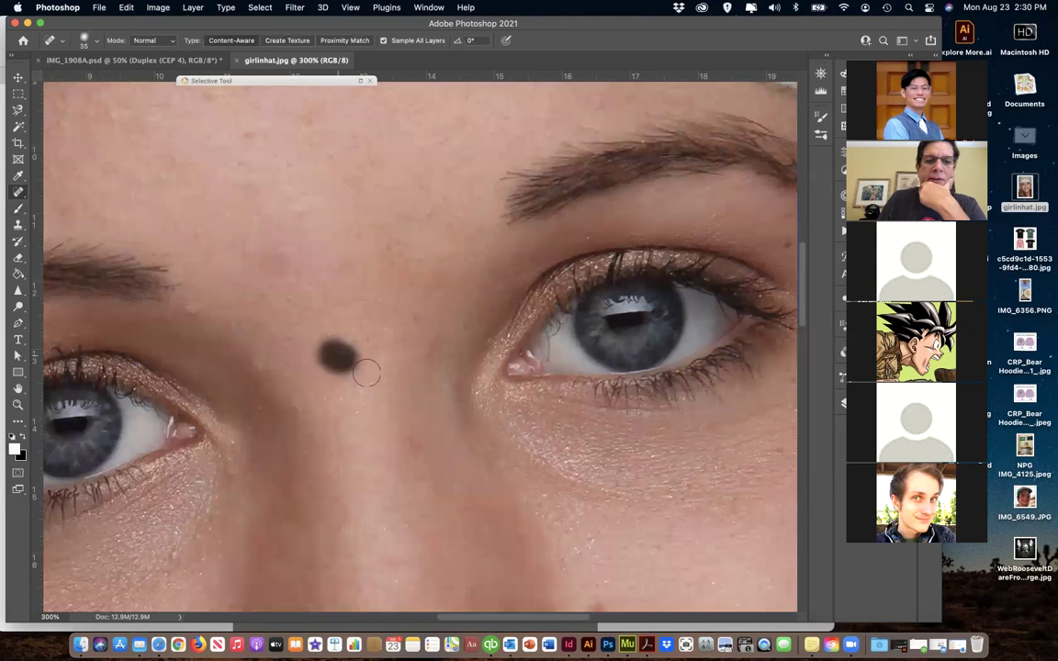
{"action": "left_click_drag", "start_coordinate": [390, 421], "coordinate": [353, 378]}
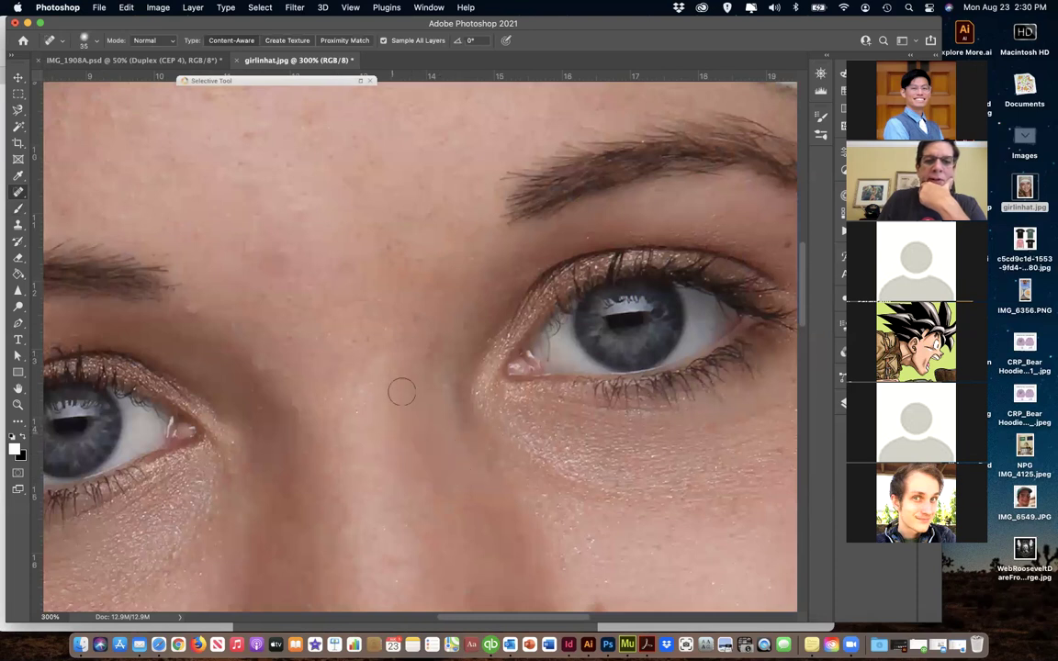
{"action": "left_click", "coordinate": [389, 307]}
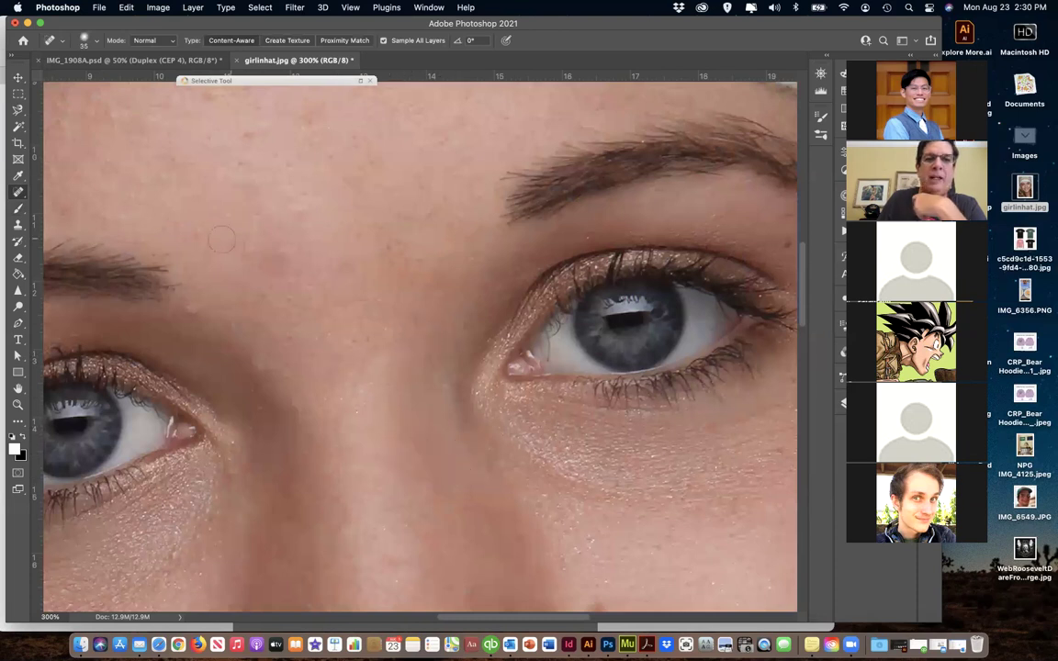
{"action": "left_click", "coordinate": [177, 278]}
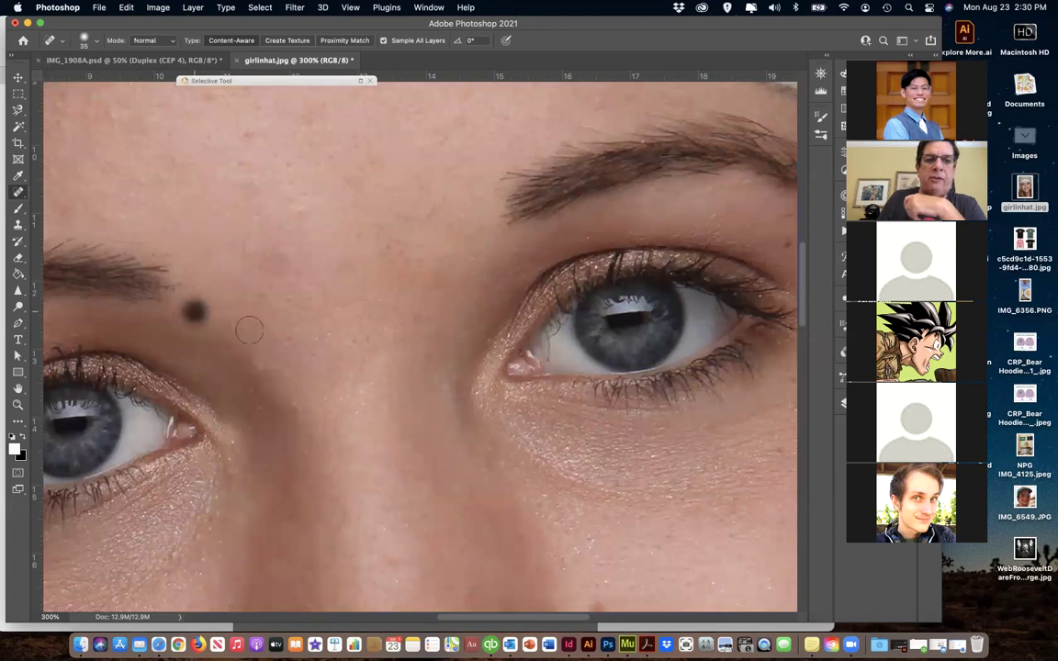
{"action": "left_click", "coordinate": [248, 137]}
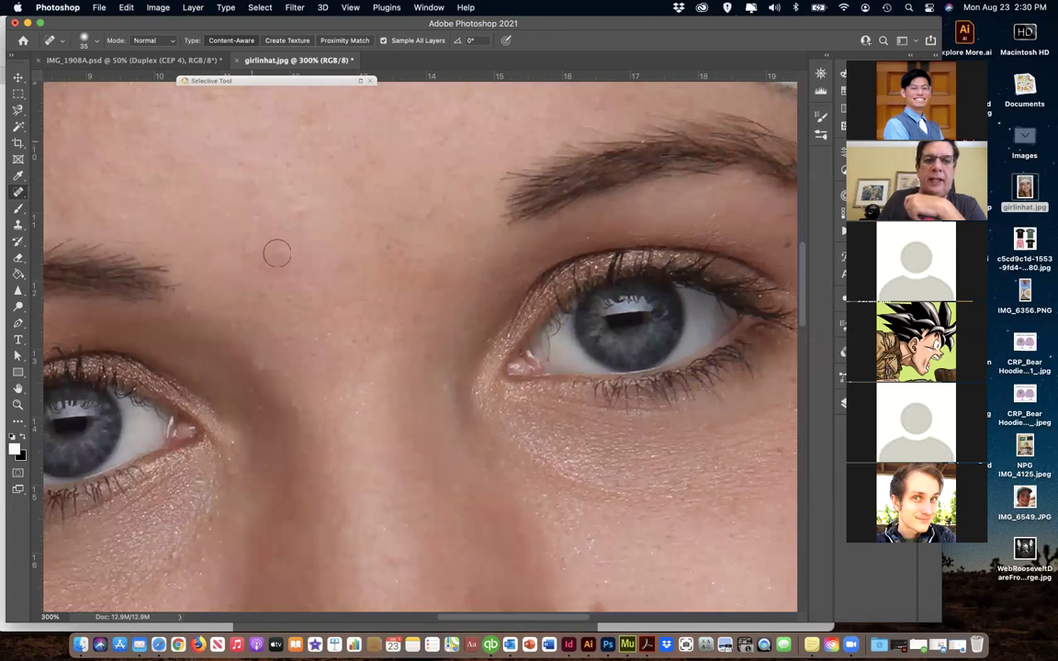
Heal the mole on the cheek beside the nose and the small spots across the nose
{"action": "scroll", "coordinate": [371, 381], "scroll_direction": "down", "scroll_amount": 5}
{"action": "left_click_drag", "start_coordinate": [591, 424], "coordinate": [608, 426]}
{"action": "left_click", "coordinate": [420, 432]}
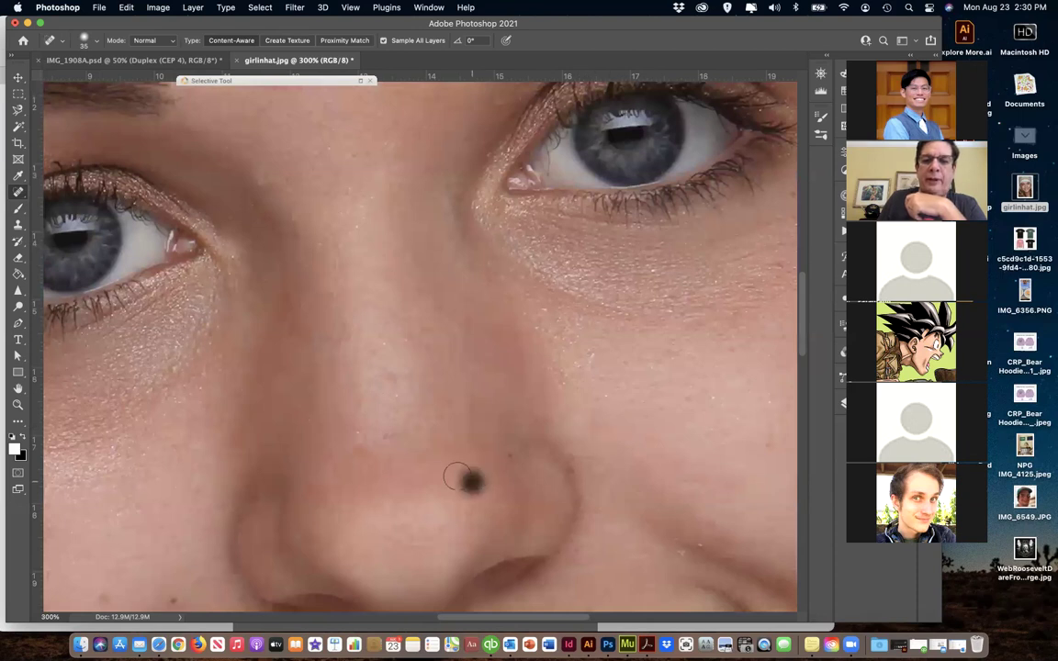
{"action": "left_click", "coordinate": [360, 443]}
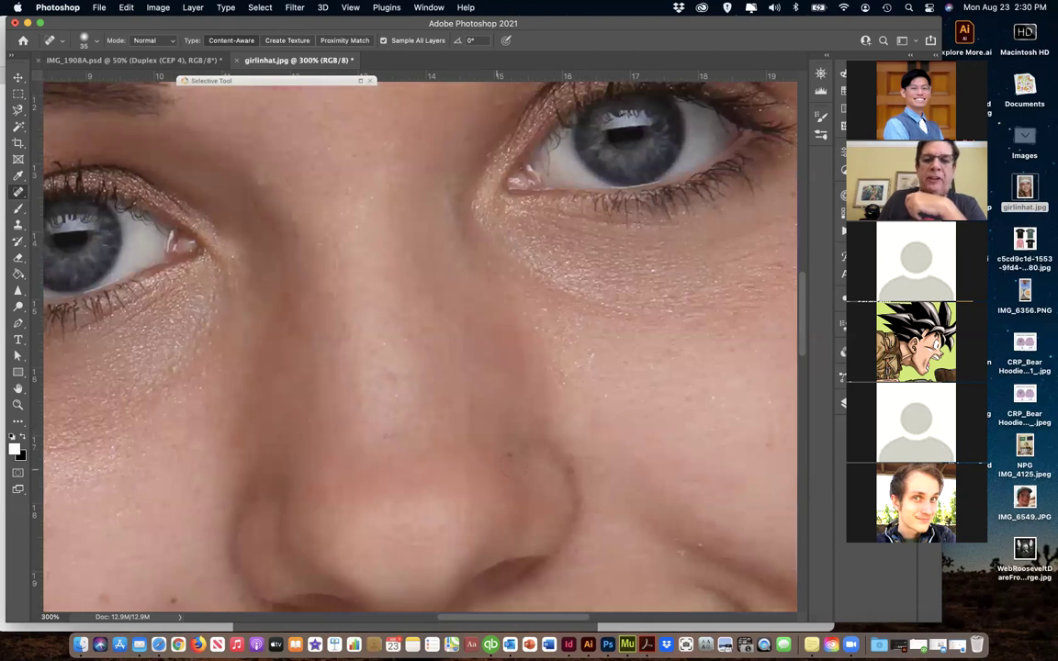
{"action": "left_click", "coordinate": [508, 450]}
Heal the dark spots on the other cheek and the blemishes on the skin around the corners of the mouth
{"action": "scroll", "coordinate": [401, 439], "scroll_direction": "down", "scroll_amount": 6}
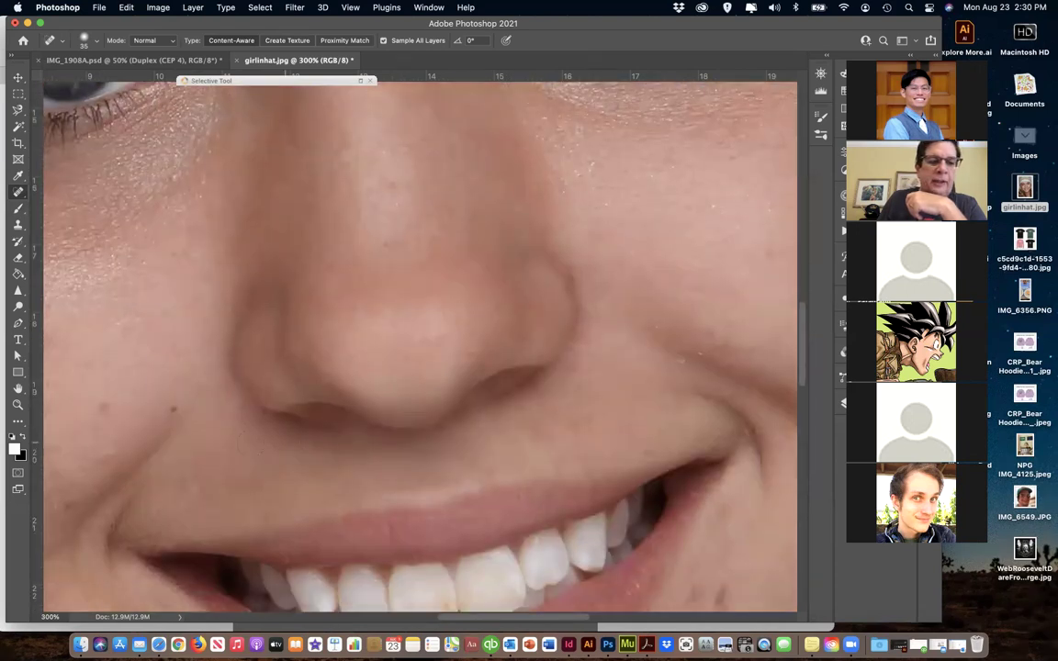
{"action": "left_click", "coordinate": [173, 410]}
{"action": "left_click", "coordinate": [99, 406]}
{"action": "left_click", "coordinate": [138, 415]}
{"action": "left_click", "coordinate": [106, 410]}
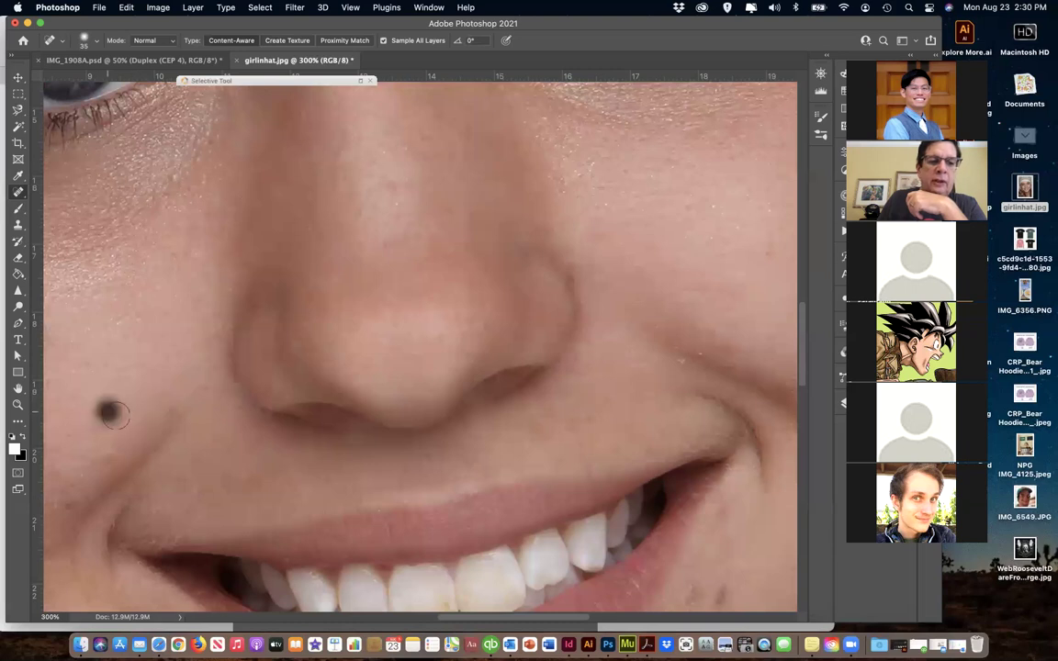
{"action": "scroll", "coordinate": [107, 411], "scroll_direction": "down", "scroll_amount": 3}
{"action": "left_click", "coordinate": [65, 378]}
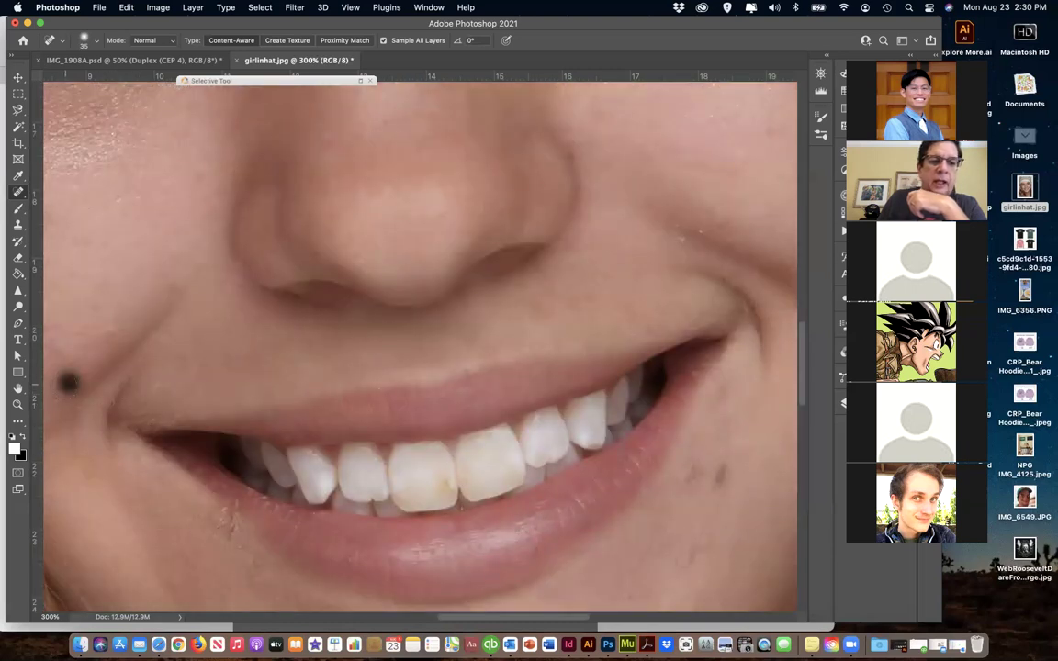
{"action": "left_click", "coordinate": [716, 482]}
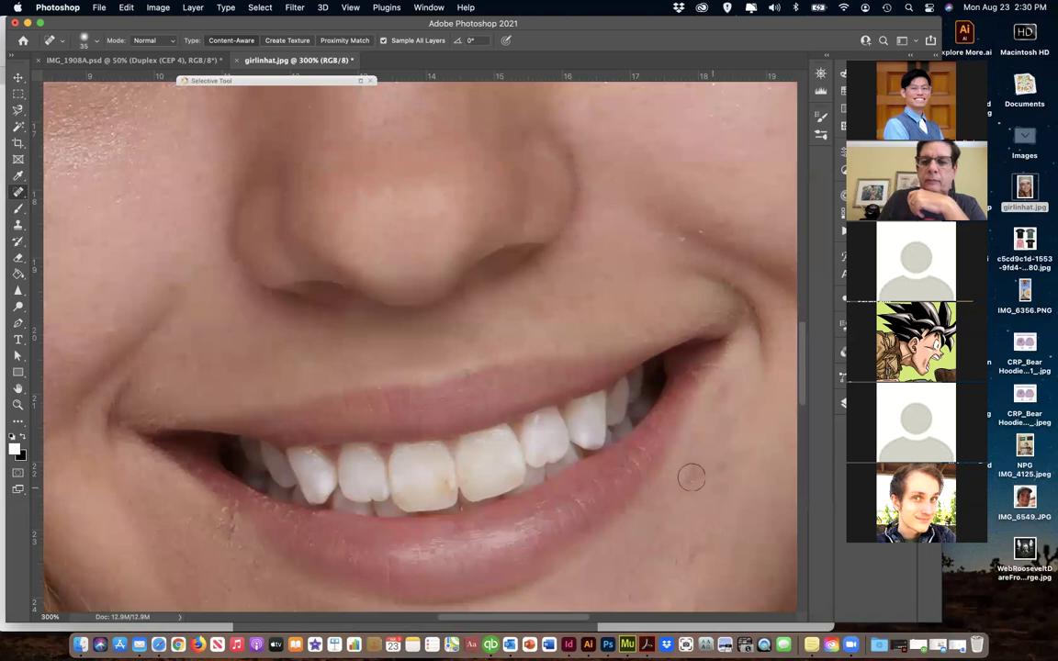
{"action": "left_click", "coordinate": [697, 549]}
Remove the yellow stain from the lower part of the front tooth with the Spot Healing Brush
{"action": "left_click", "coordinate": [441, 482]}
{"action": "left_click", "coordinate": [444, 480]}
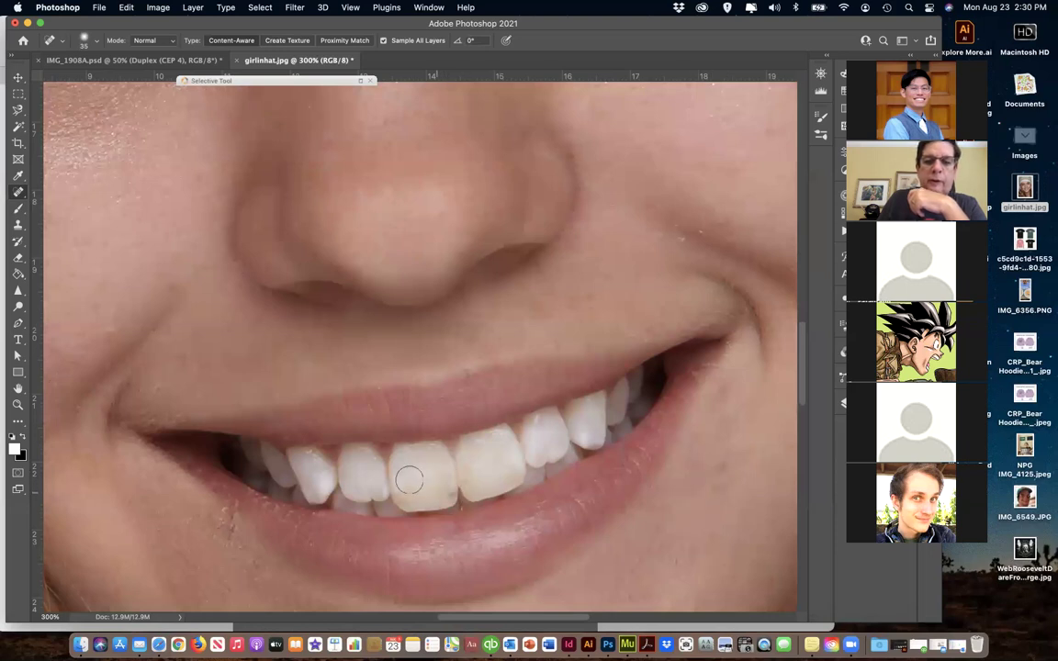
{"action": "left_click", "coordinate": [427, 496]}
{"action": "left_click", "coordinate": [437, 485]}
{"action": "left_click", "coordinate": [444, 489]}
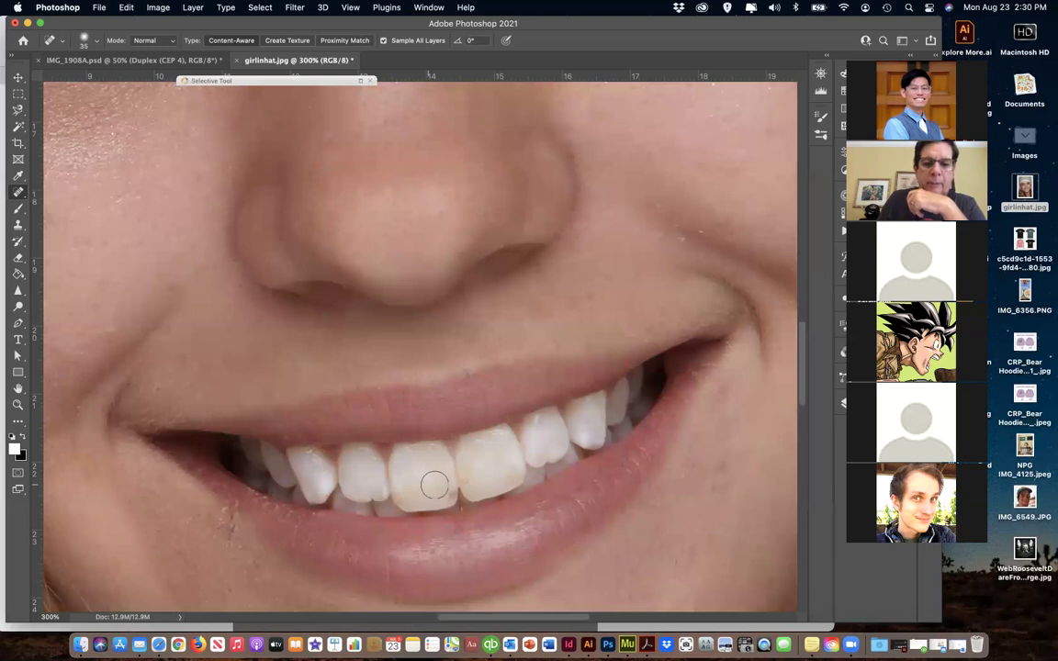
Clone clean enamel over the dark spot on the lower edge of the front tooth with the Clone Stamp at size 10
{"action": "scroll", "coordinate": [437, 491], "scroll_direction": "up", "scroll_amount": 2}
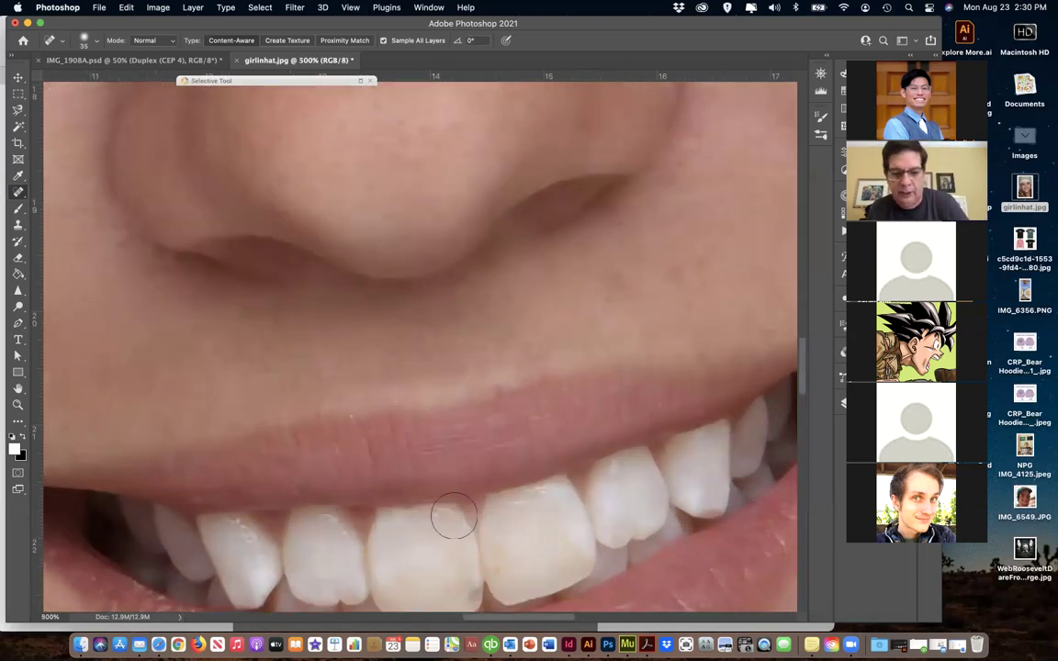
{"action": "scroll", "coordinate": [450, 514], "scroll_direction": "down", "scroll_amount": 2}
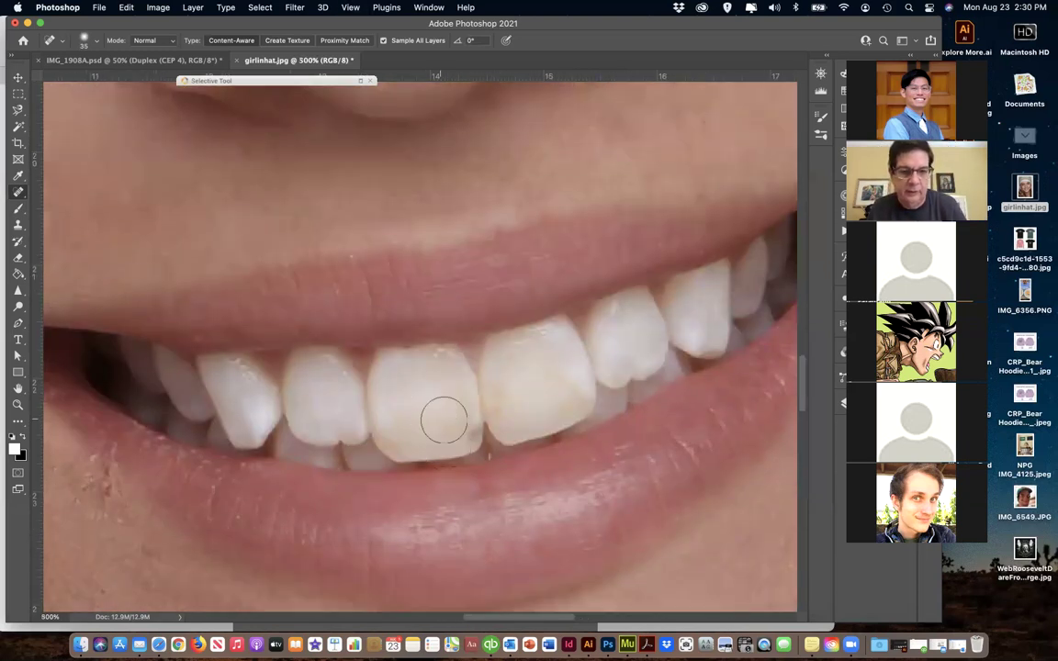
{"action": "left_click", "coordinate": [17, 224]}
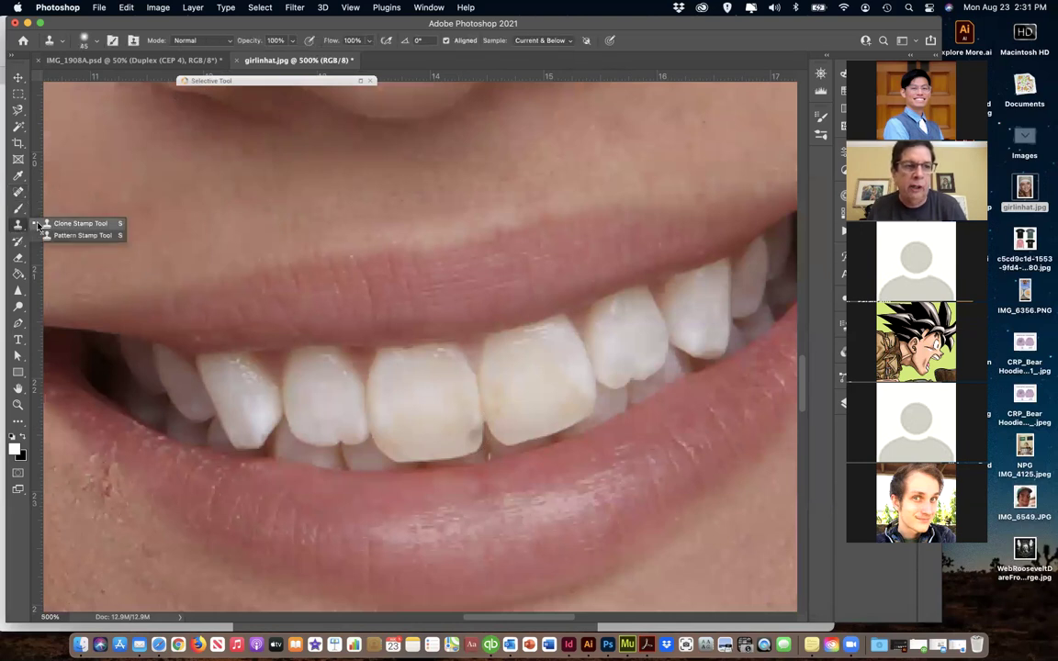
{"action": "left_click", "coordinate": [40, 226]}
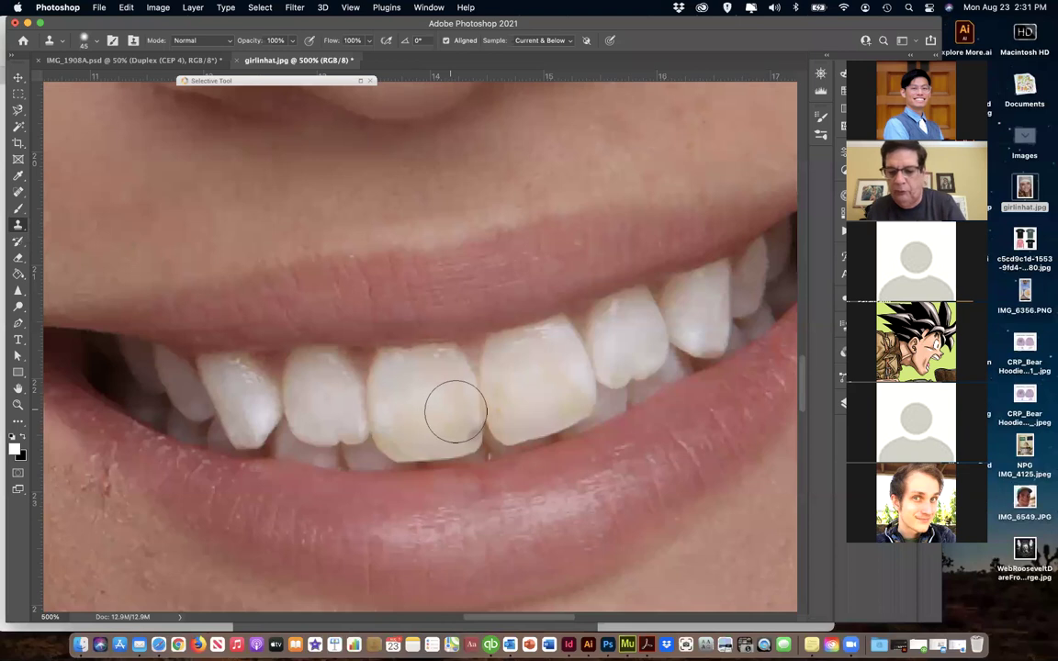
{"action": "key", "text": "bracketleft"}
{"action": "key", "text": "bracketleft"}
{"action": "key", "text": "bracketleft"}
{"action": "key", "text": "bracketleft"}
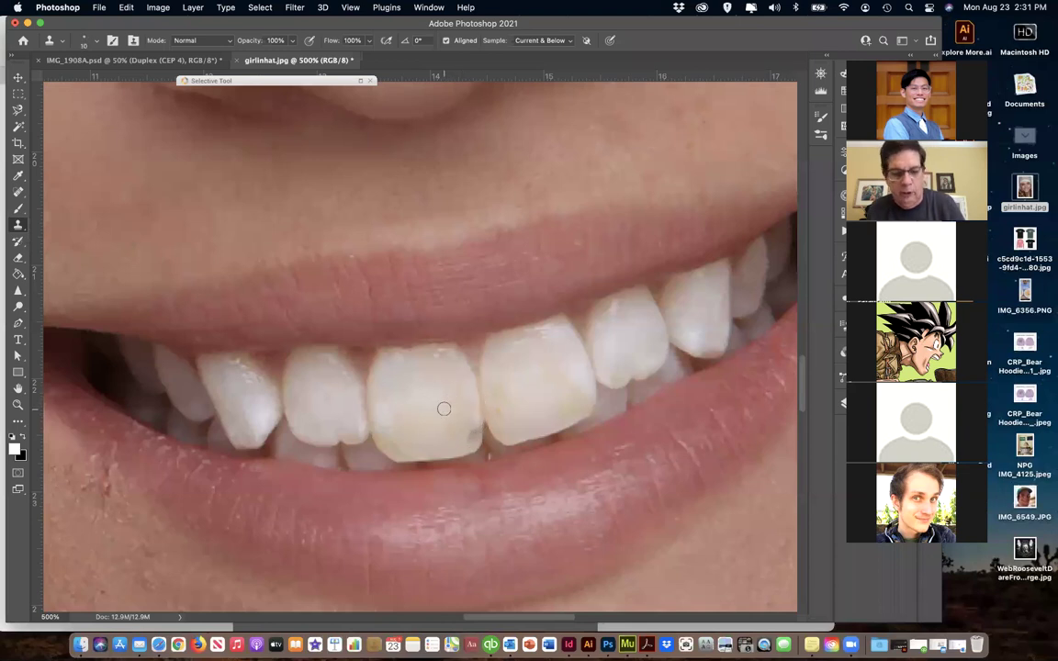
{"action": "key", "text": "space"}
{"action": "key", "text": "alt"}
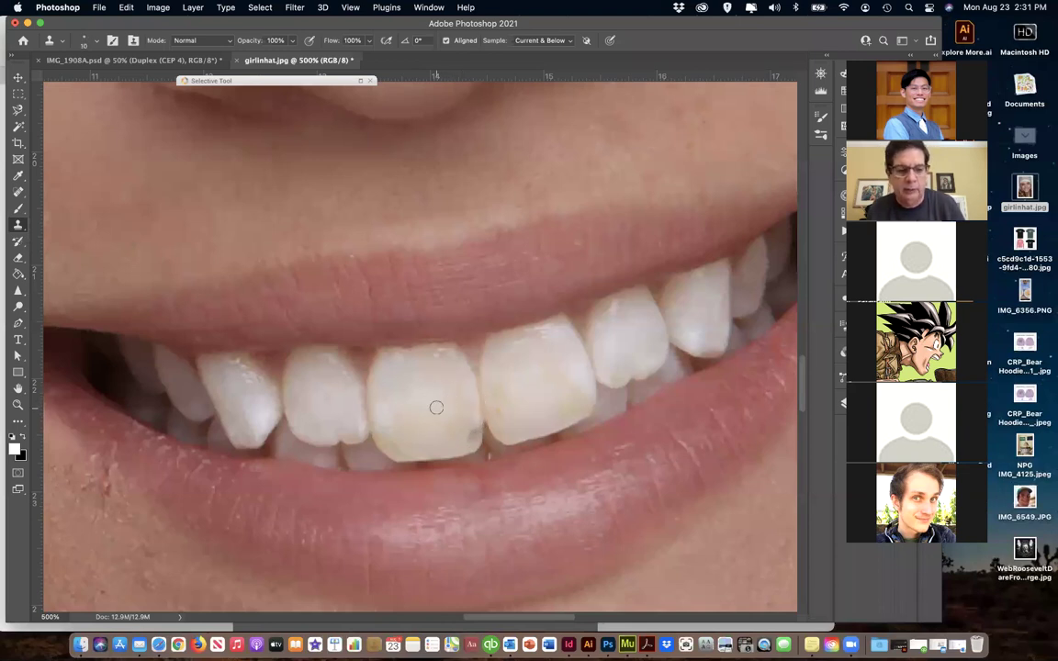
{"action": "left_click", "coordinate": [436, 406], "text": "alt"}
{"action": "mouse_move", "coordinate": [424, 393]}
{"action": "left_mouse_down"}
{"action": "mouse_move", "coordinate": [476, 425]}
{"action": "mouse_move", "coordinate": [444, 447]}
{"action": "left_mouse_up"}
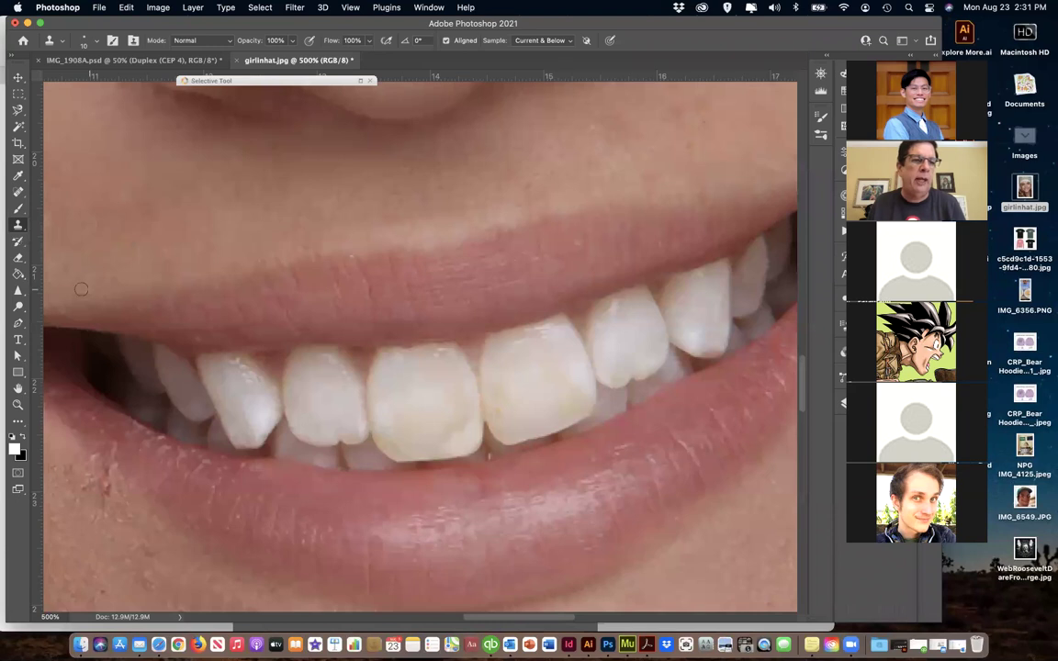
Look through the brush, healing, eraser and sharpening tool groups, and select the Smudge tool
{"action": "left_click", "coordinate": [18, 208]}
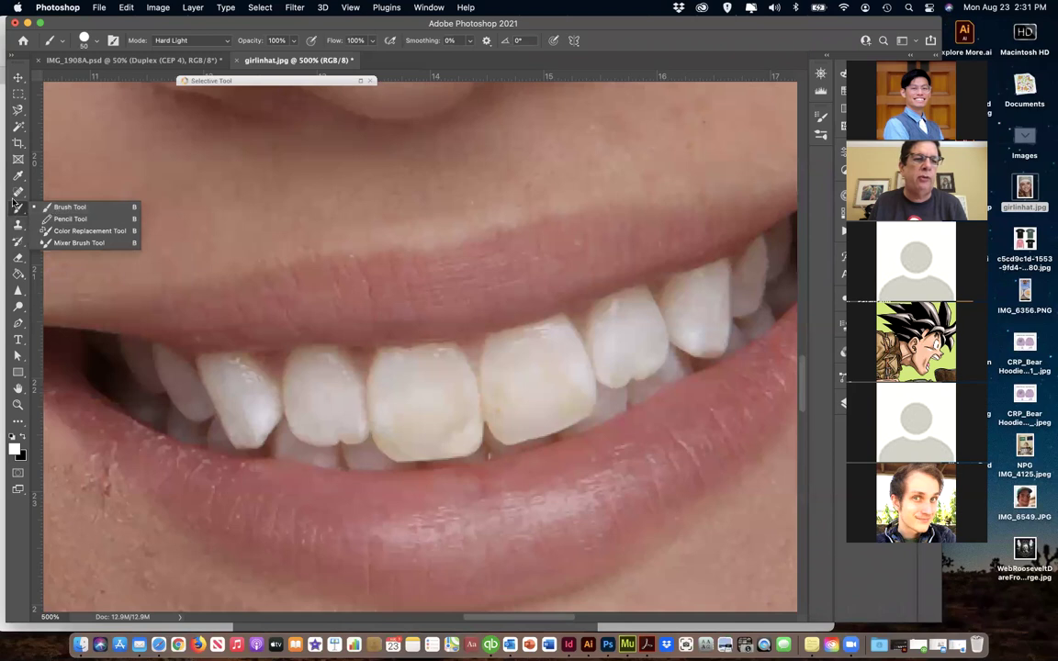
{"action": "left_click", "coordinate": [16, 193]}
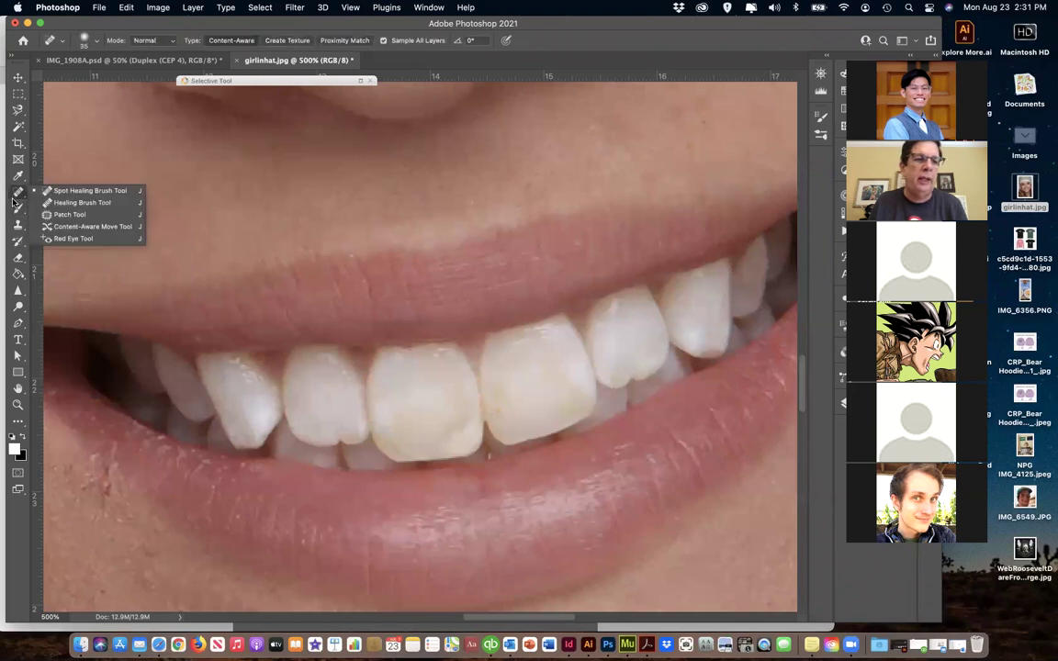
{"action": "left_click", "coordinate": [16, 259]}
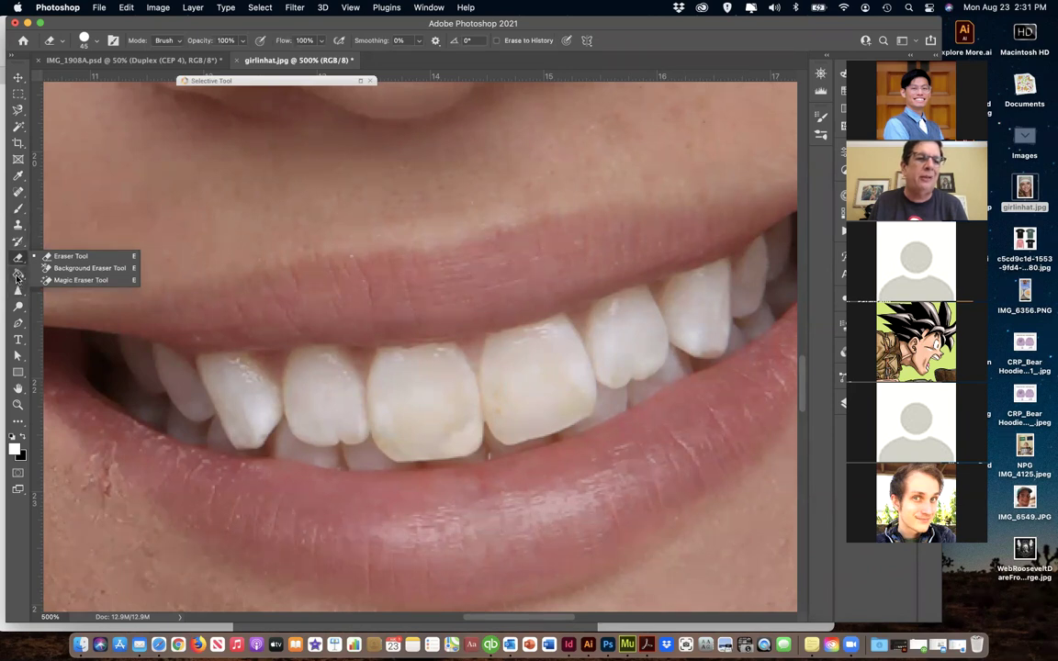
{"action": "left_click", "coordinate": [17, 274]}
{"action": "left_click", "coordinate": [17, 291]}
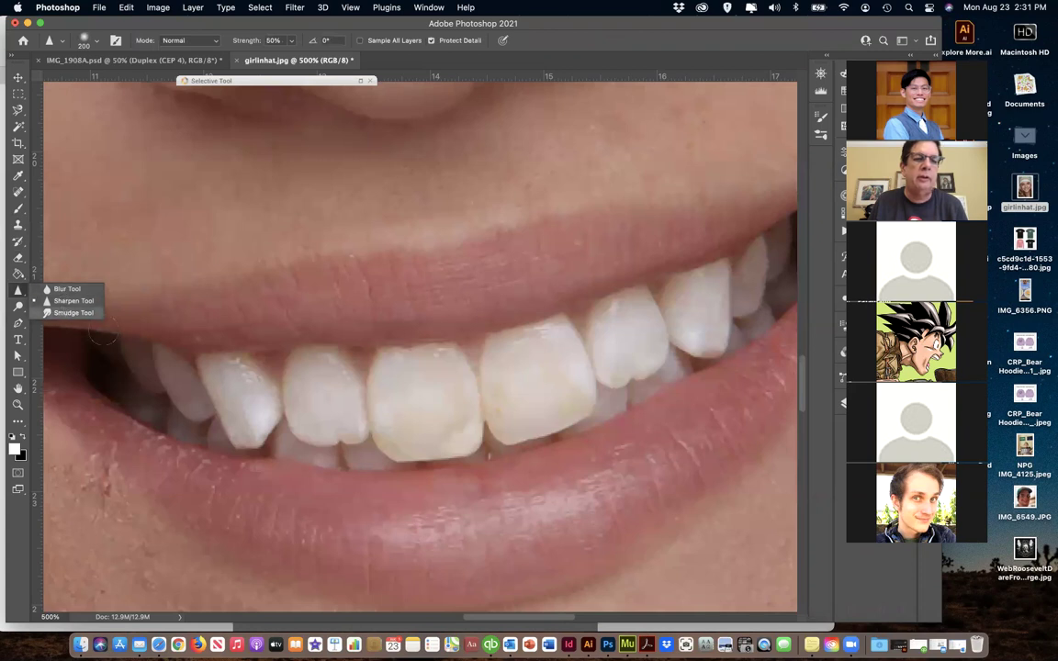
{"action": "left_click", "coordinate": [68, 312]}
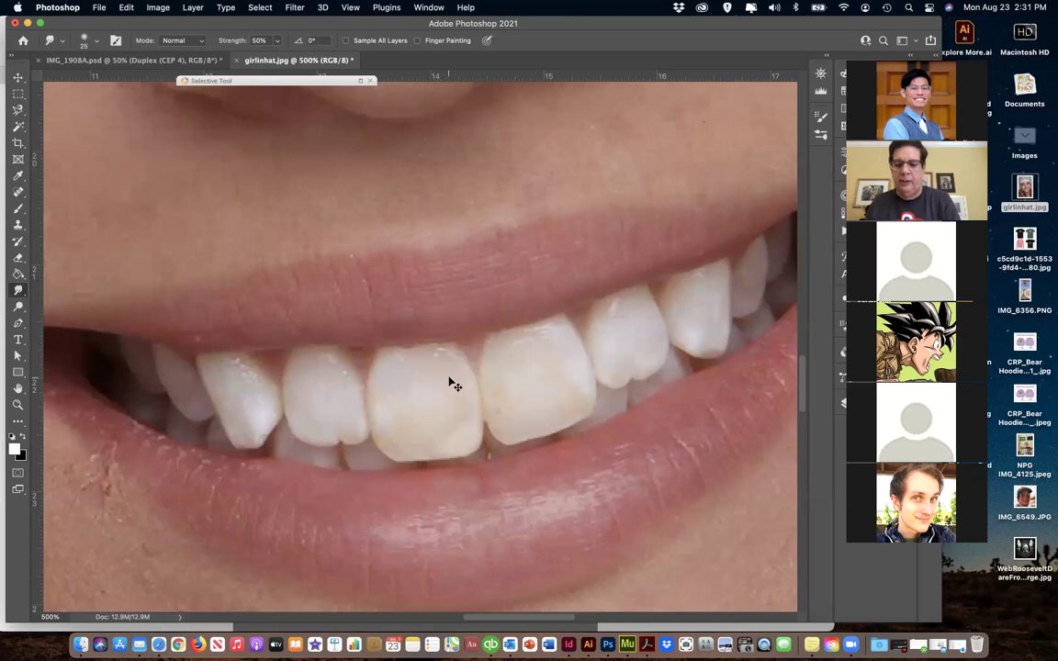
View the whole retouched portrait at 50% zoom and close girlinhat.jpg
{"action": "key", "text": "super+minus"}
{"action": "key", "text": "super+minus"}
{"action": "key", "text": "super+minus"}
{"action": "key", "text": "super+minus"}
{"action": "key", "text": "super+minus"}
{"action": "key", "text": "super+minus"}
{"action": "key", "text": "super+minus"}
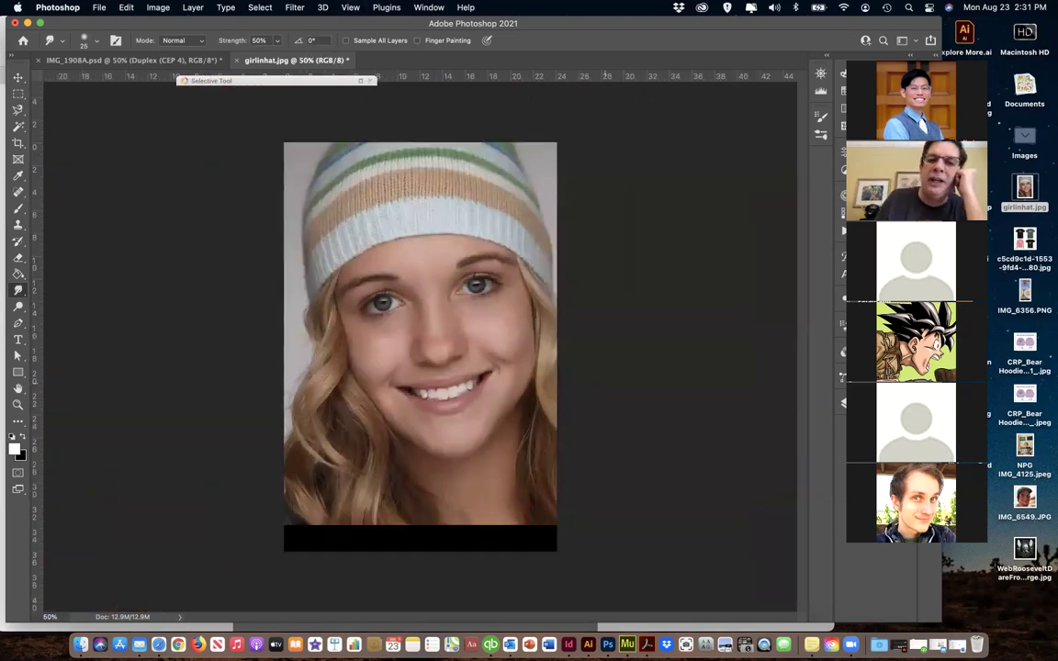
{"action": "left_click", "coordinate": [17, 77]}
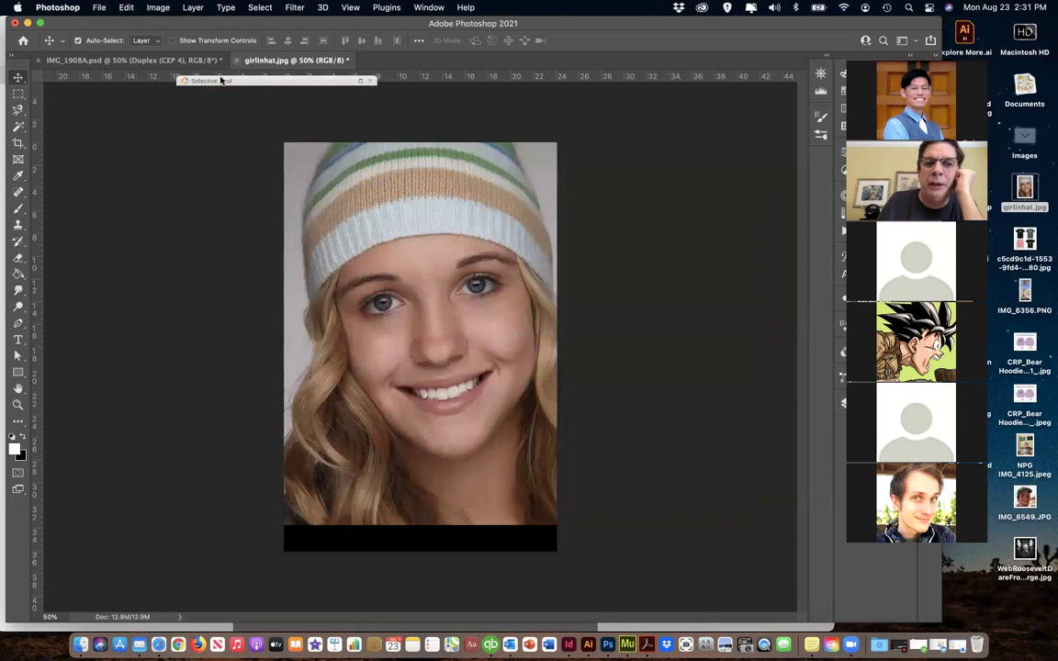
{"action": "left_click", "coordinate": [519, 261]}
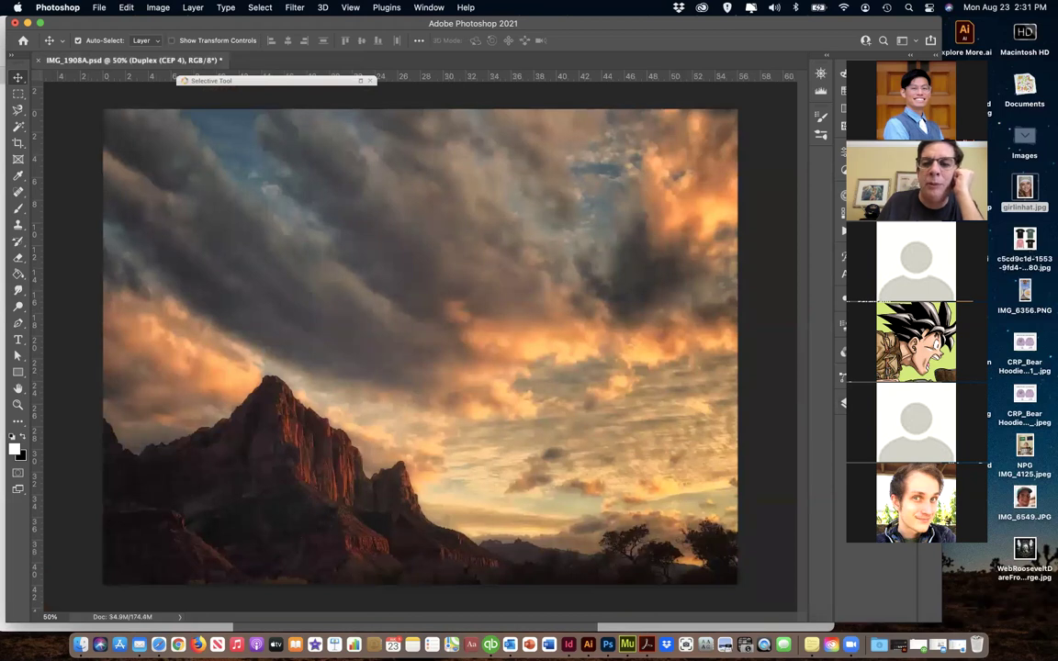
Compare the sunset's filter layers by hiding and reshowing Duplex (CEP 4), and make Viveza 2 and Color Efex Pro 4 visible
{"action": "key", "text": "F7"}
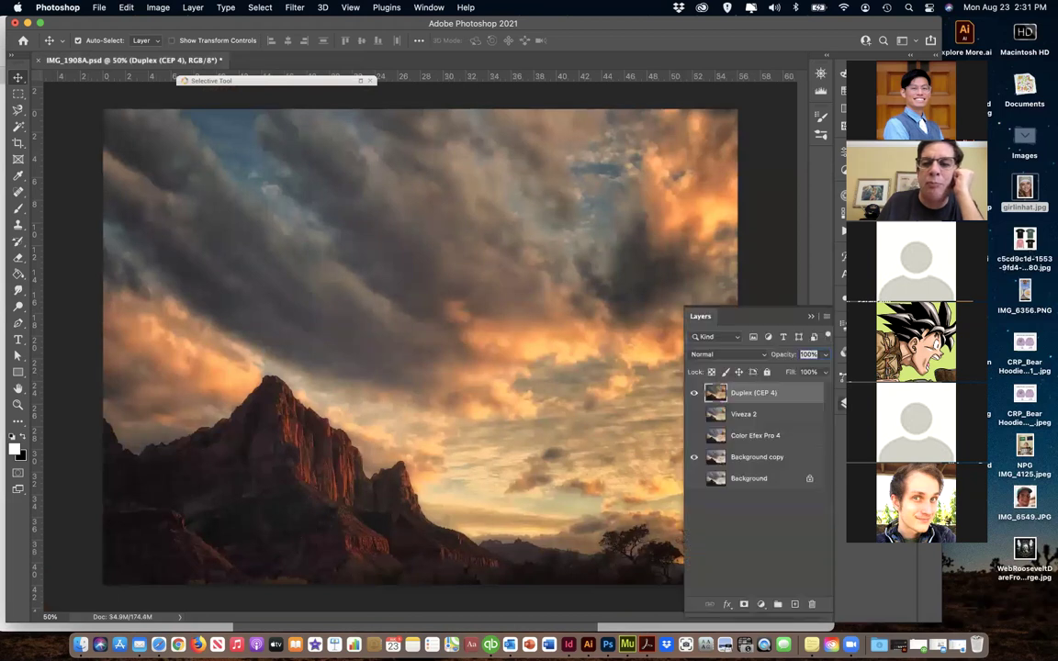
{"action": "left_click", "coordinate": [693, 393]}
{"action": "left_click", "coordinate": [693, 414]}
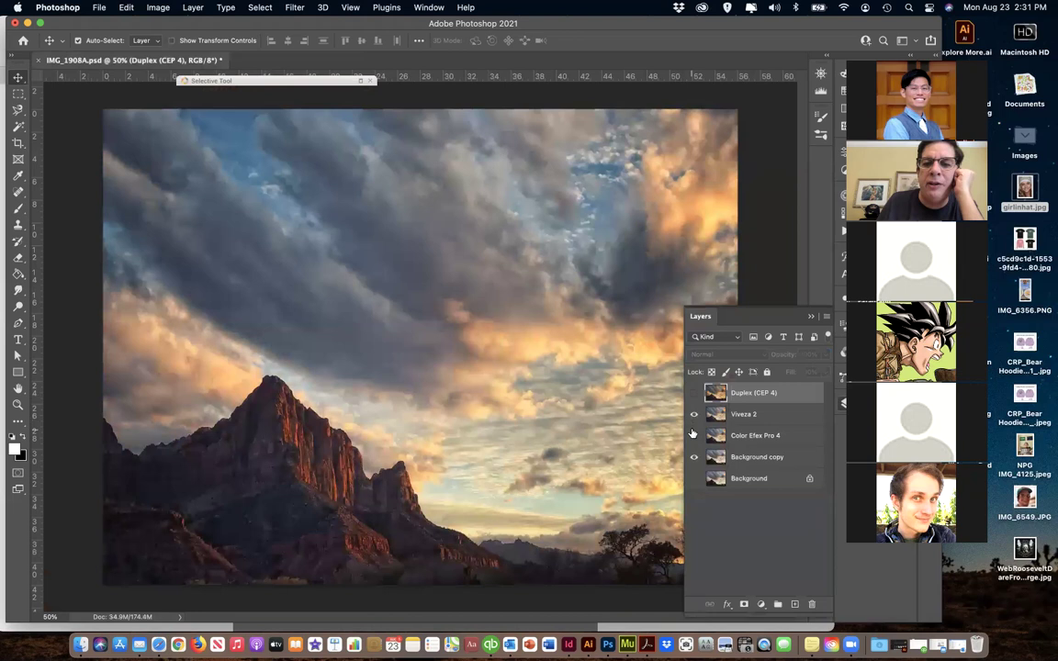
{"action": "left_click", "coordinate": [694, 393]}
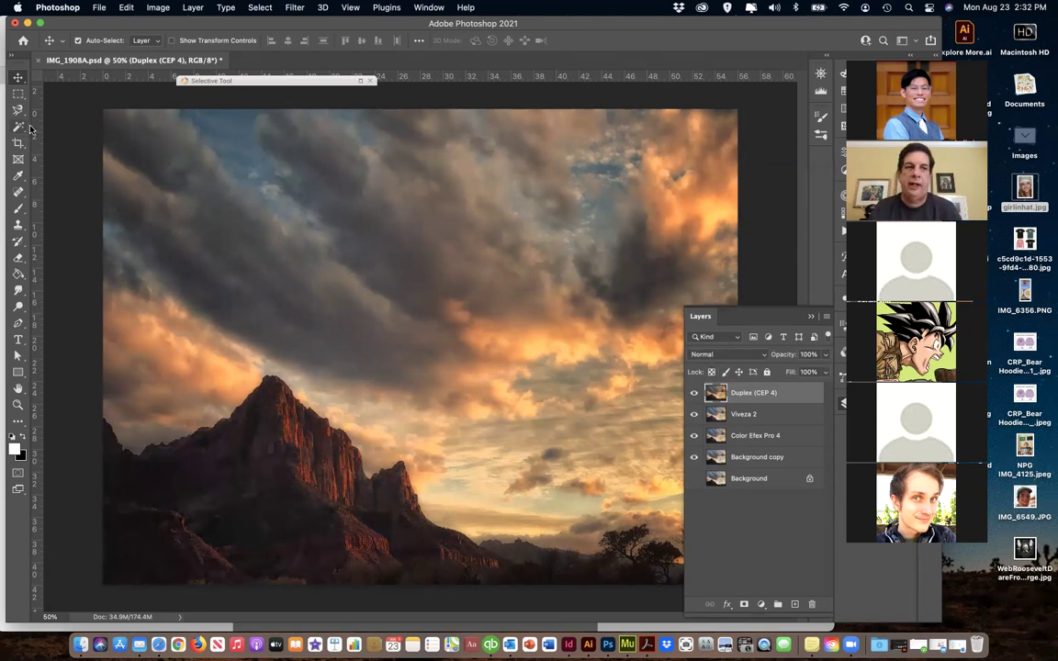
Paint freehand white strokes across the sunset clouds with the hard-edged Brush at size 50
{"action": "left_click_drag", "start_coordinate": [18, 122], "coordinate": [80, 152]}
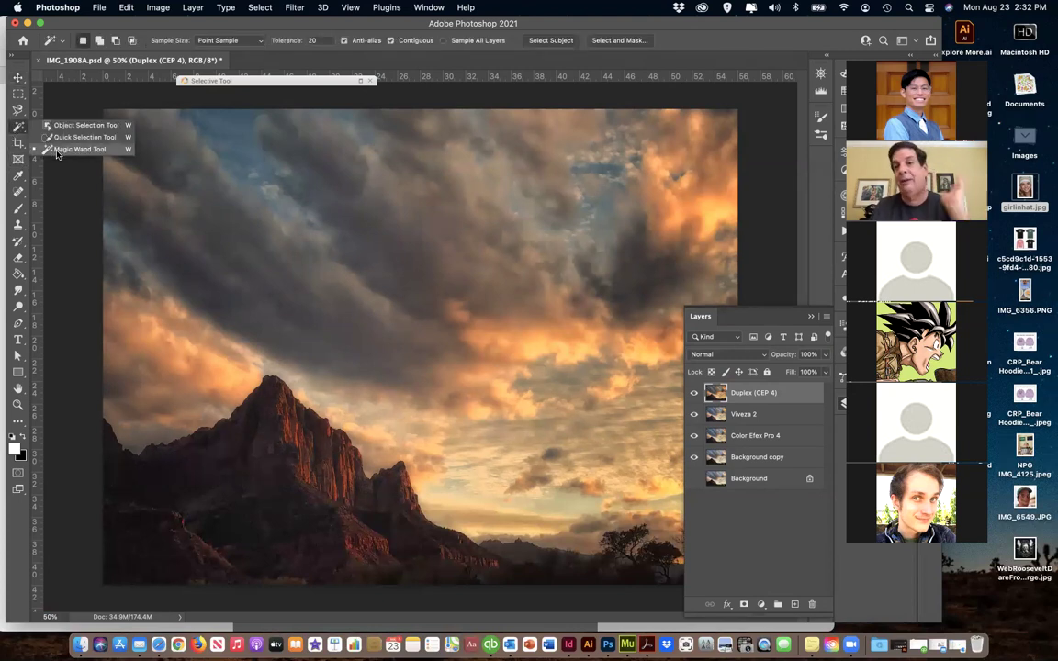
{"action": "left_click", "coordinate": [17, 212]}
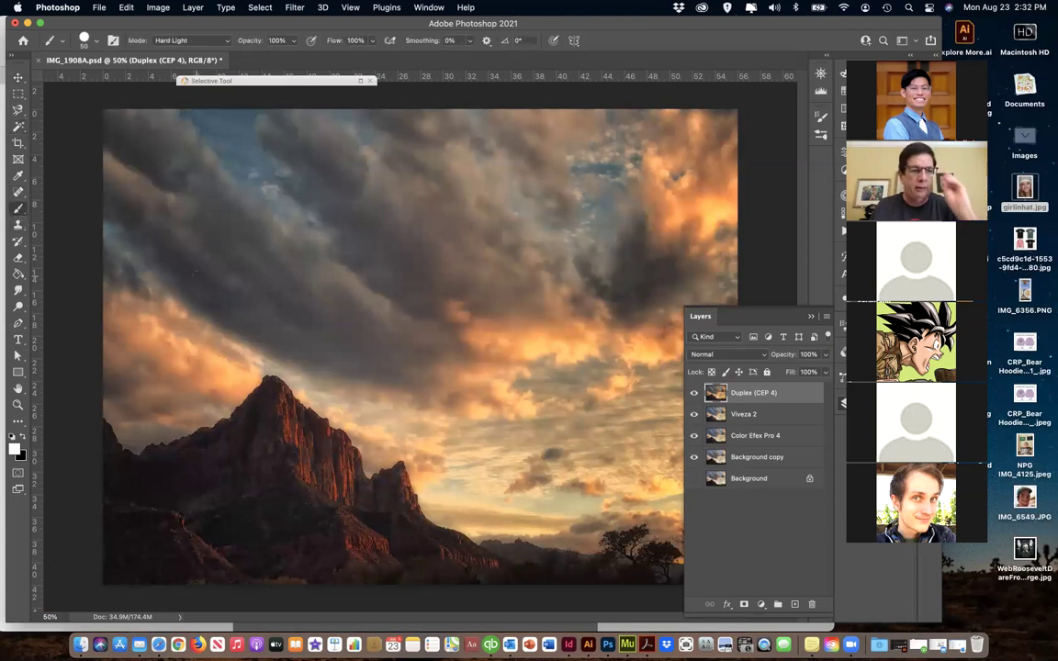
{"action": "mouse_move", "coordinate": [246, 271]}
{"action": "left_mouse_down"}
{"action": "mouse_move", "coordinate": [431, 275]}
{"action": "mouse_move", "coordinate": [523, 355]}
{"action": "left_mouse_up"}
{"action": "mouse_move", "coordinate": [516, 210]}
{"action": "left_mouse_down"}
{"action": "mouse_move", "coordinate": [456, 162]}
{"action": "mouse_move", "coordinate": [457, 240]}
{"action": "mouse_move", "coordinate": [534, 354]}
{"action": "left_mouse_up"}
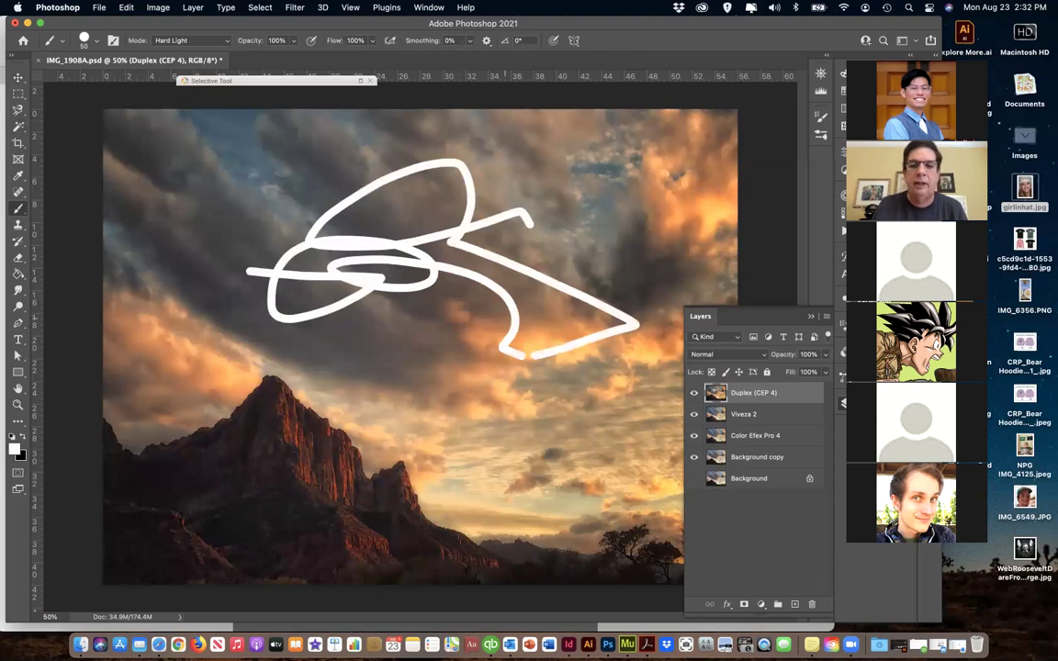
Switch to a soft-edged brush and paint white strokes over the clouds at sizes 80 and 250
{"action": "left_click", "coordinate": [95, 42]}
{"action": "left_click", "coordinate": [55, 198]}
{"action": "left_click_drag", "start_coordinate": [337, 374], "coordinate": [423, 381]}
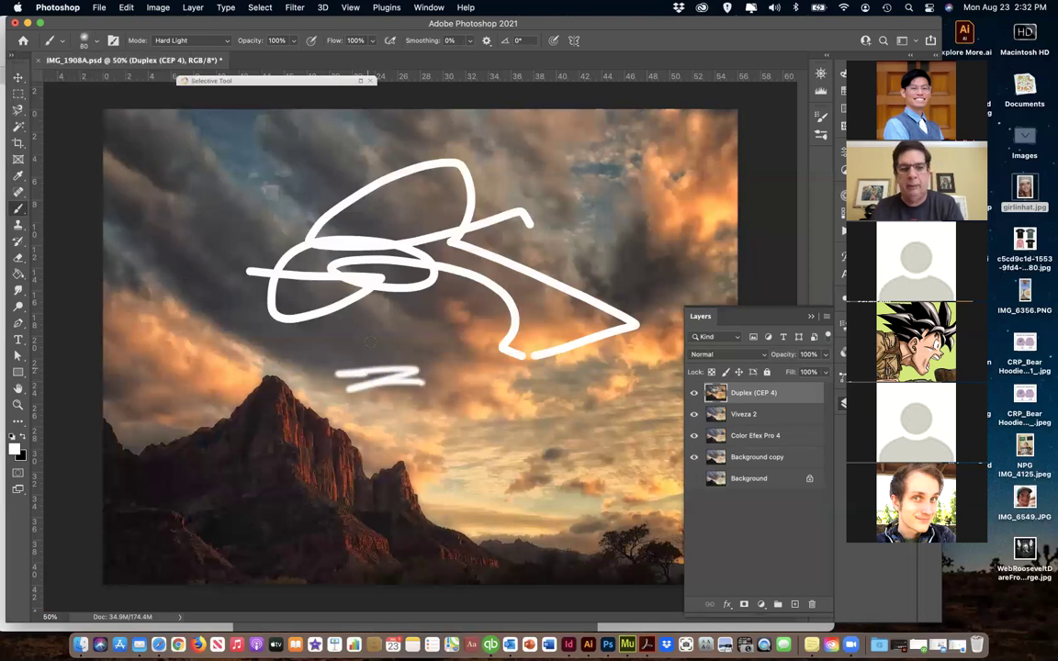
{"action": "mouse_move", "coordinate": [376, 293]}
{"action": "left_mouse_down"}
{"action": "mouse_move", "coordinate": [248, 349]}
{"action": "mouse_move", "coordinate": [230, 266]}
{"action": "mouse_move", "coordinate": [303, 331]}
{"action": "mouse_move", "coordinate": [289, 303]}
{"action": "mouse_move", "coordinate": [404, 222]}
{"action": "mouse_move", "coordinate": [367, 206]}
{"action": "mouse_move", "coordinate": [384, 241]}
{"action": "mouse_move", "coordinate": [501, 259]}
{"action": "left_mouse_up"}
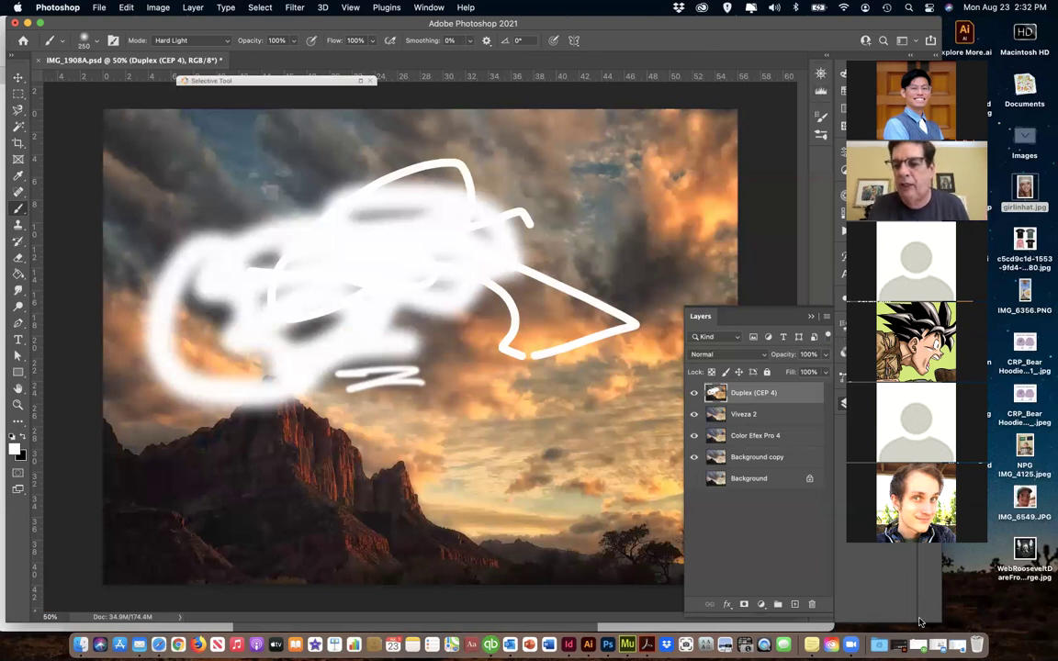
Narrow the application window and remove all the brush strokes by returning to the Name Change (Save) history state
{"action": "left_click_drag", "start_coordinate": [939, 619], "coordinate": [864, 615]}
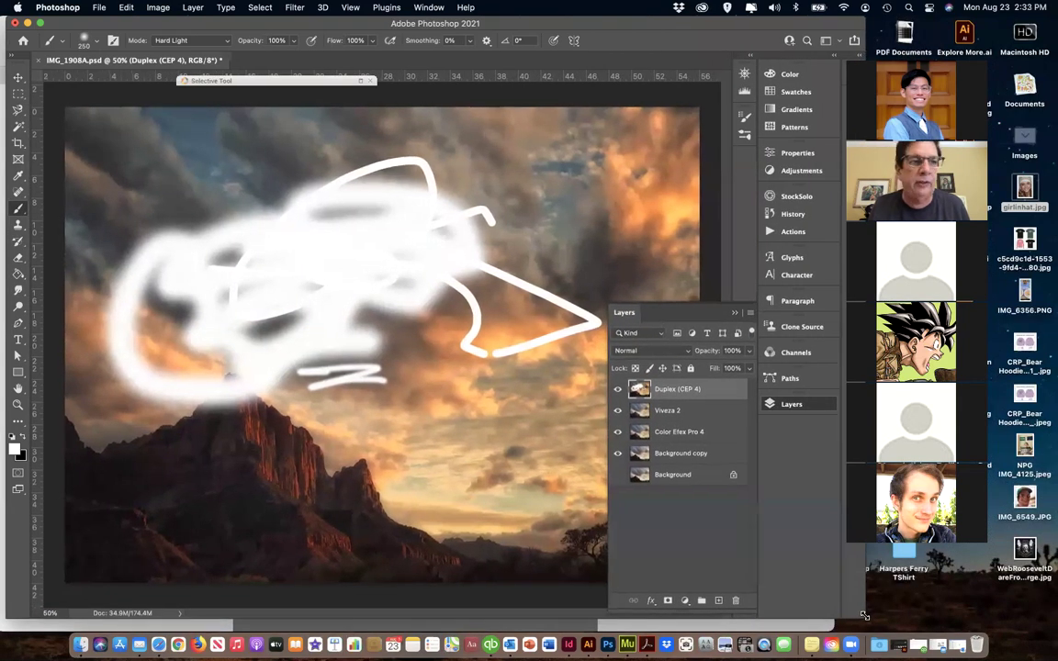
{"action": "left_click", "coordinate": [792, 213]}
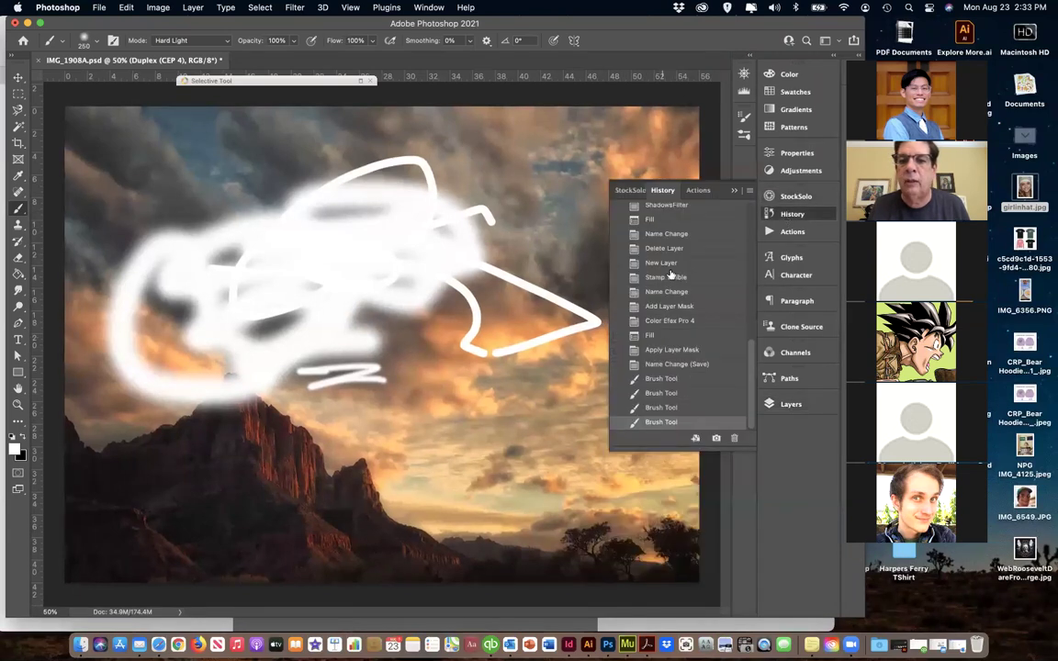
{"action": "scroll", "coordinate": [673, 303], "scroll_direction": "up", "scroll_amount": 10}
{"action": "scroll", "coordinate": [673, 303], "scroll_direction": "down", "scroll_amount": 5}
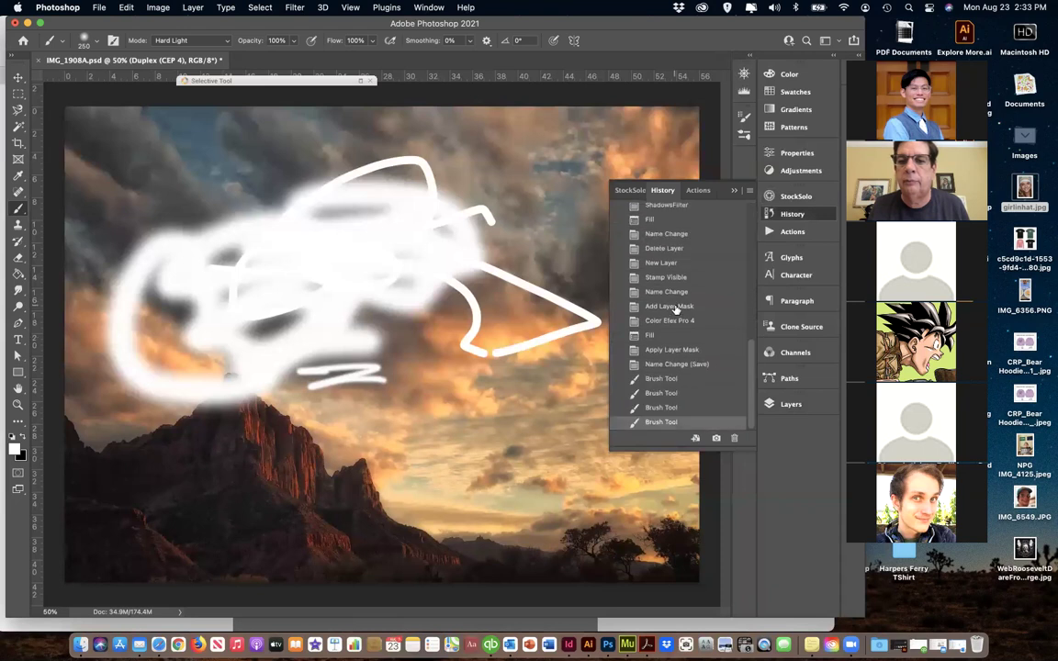
{"action": "left_click", "coordinate": [676, 363]}
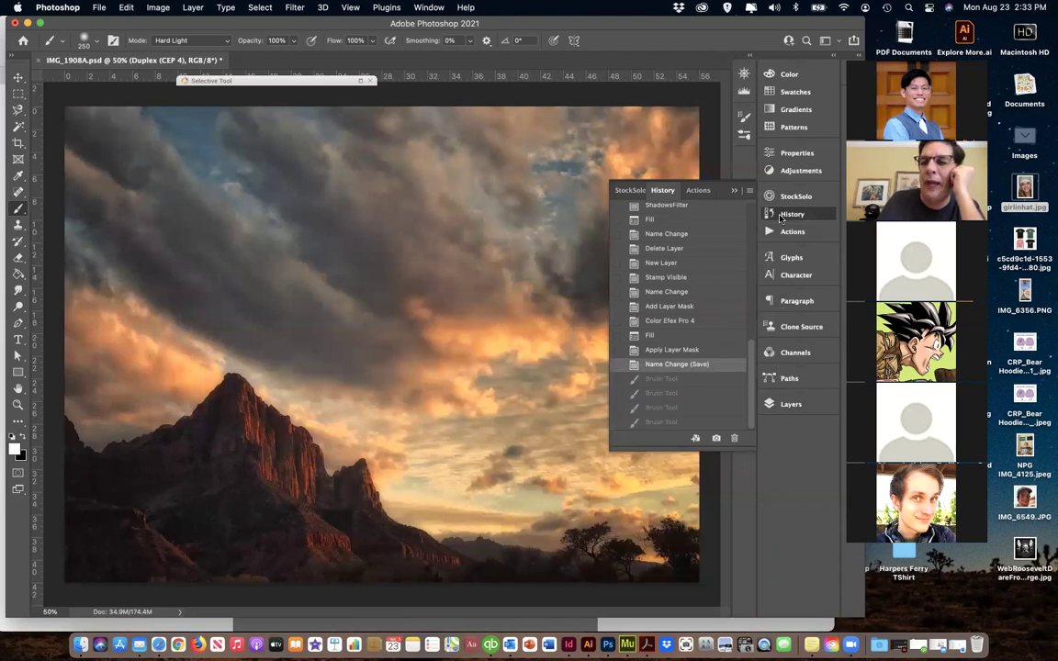
{"action": "left_click", "coordinate": [705, 193]}
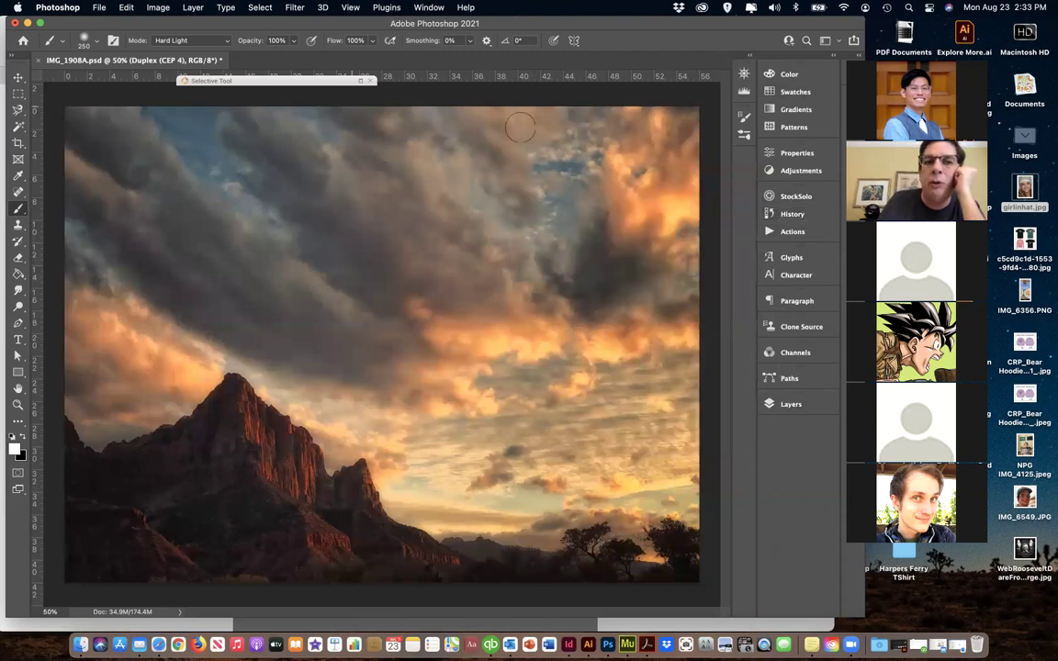
Start opening another file and browse the Desktop to the Oahu 2021 folder
{"action": "left_click", "coordinate": [348, 7]}
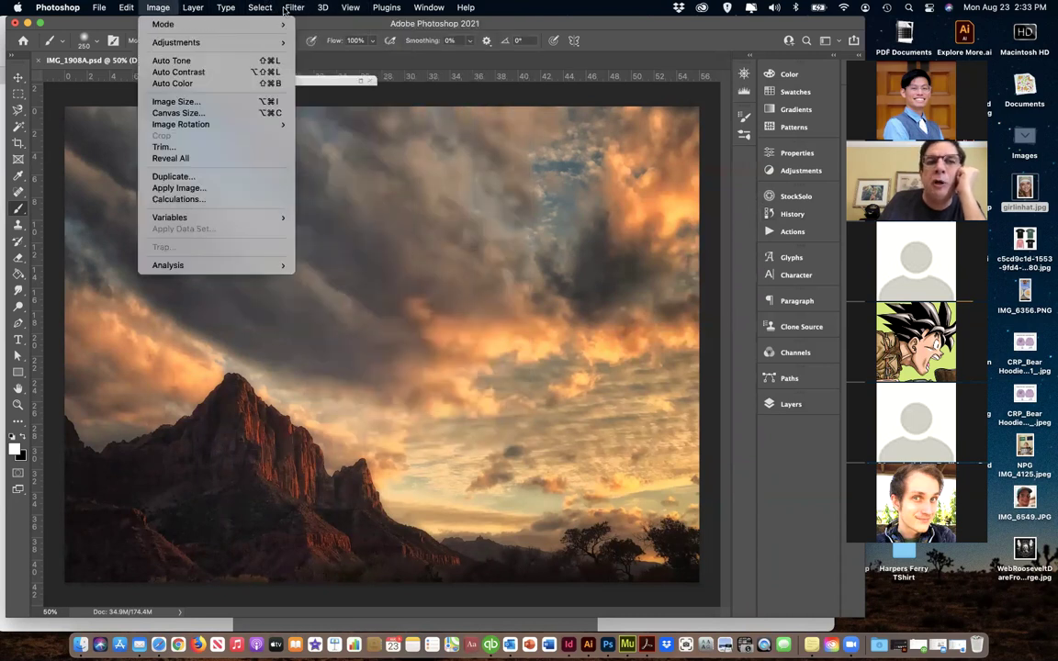
{"action": "mouse_move", "coordinate": [385, 7]}
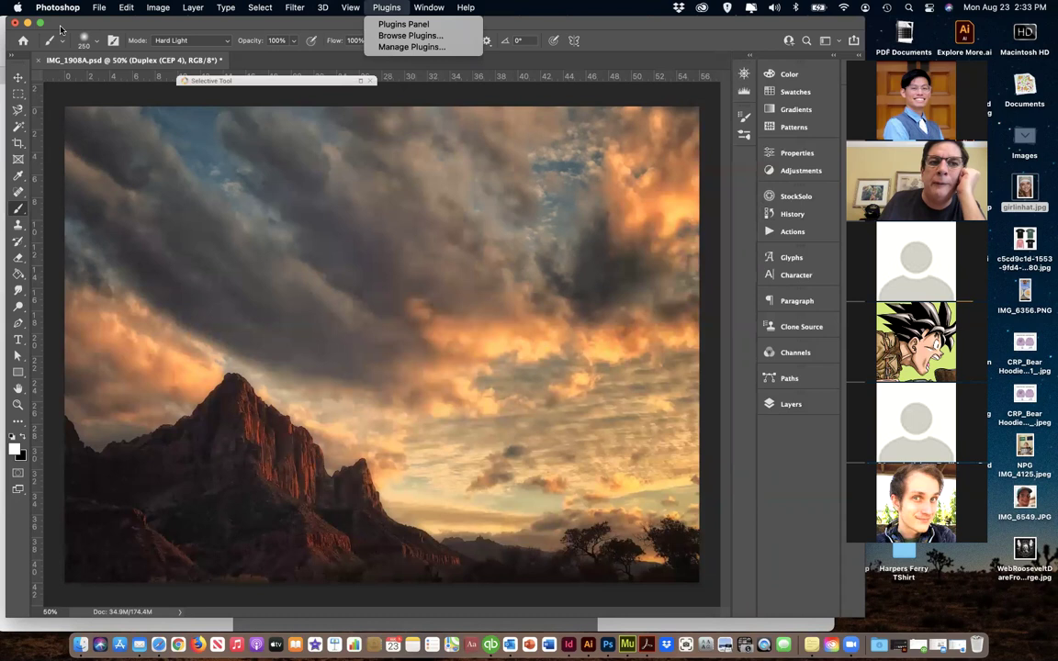
{"action": "mouse_move", "coordinate": [99, 8]}
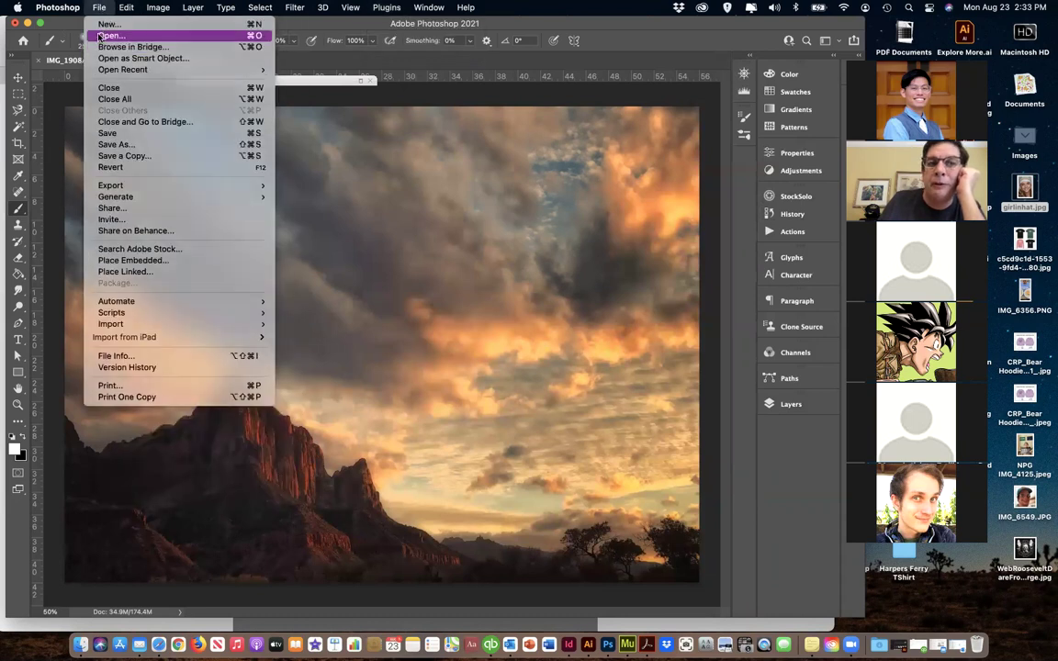
{"action": "left_click", "coordinate": [100, 35]}
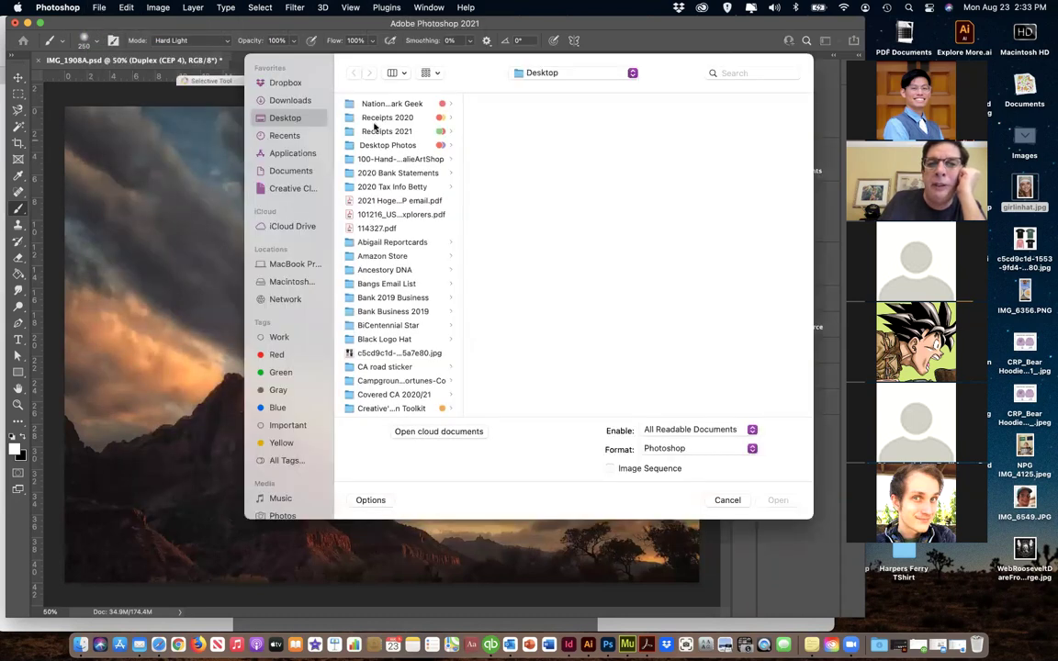
{"action": "scroll", "coordinate": [384, 312], "scroll_direction": "down", "scroll_amount": 3}
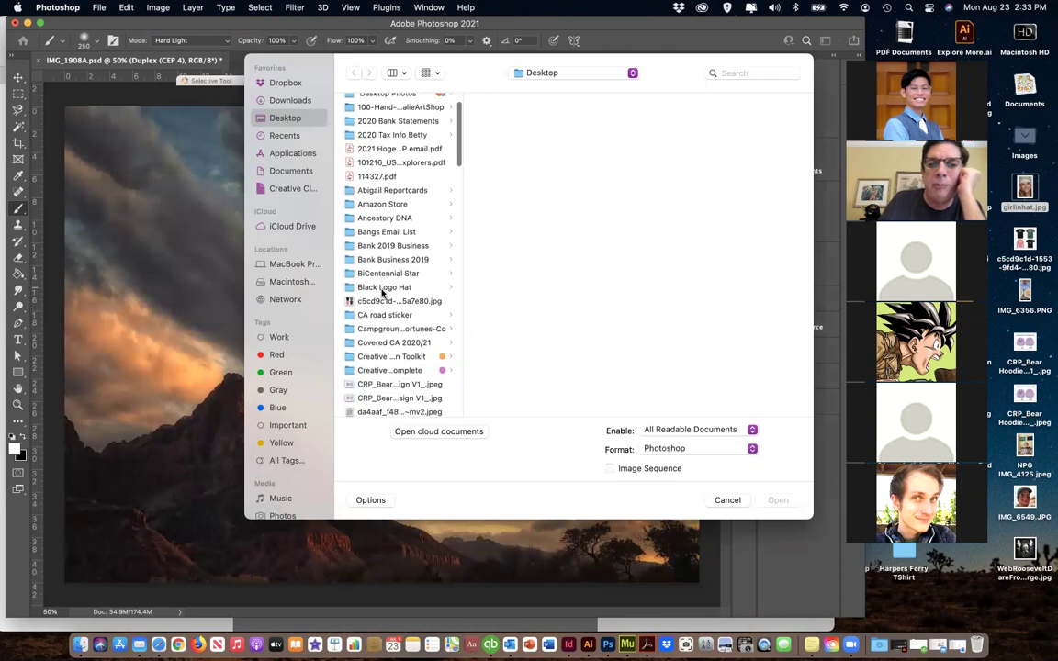
{"action": "scroll", "coordinate": [384, 312], "scroll_direction": "down", "scroll_amount": 8}
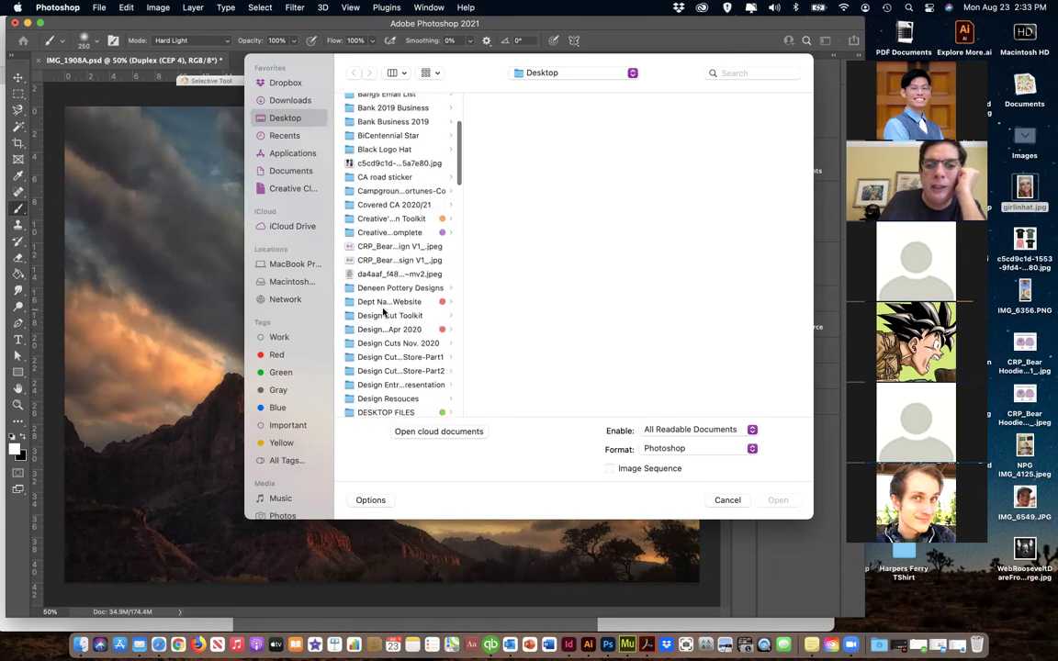
{"action": "scroll", "coordinate": [383, 312], "scroll_direction": "down", "scroll_amount": 15}
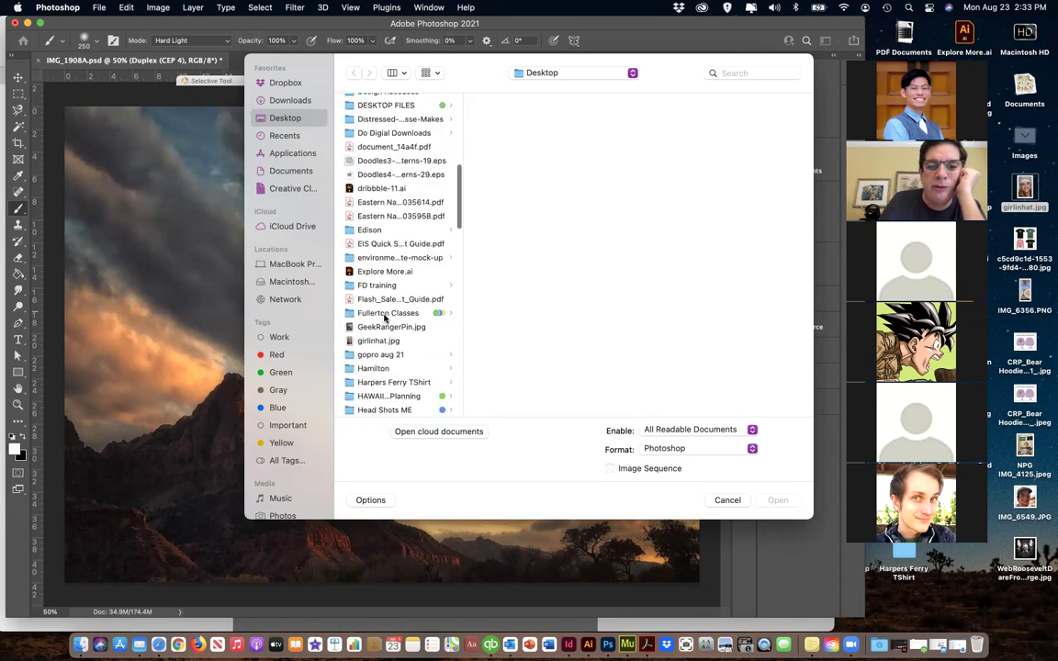
{"action": "scroll", "coordinate": [382, 313], "scroll_direction": "down", "scroll_amount": 3}
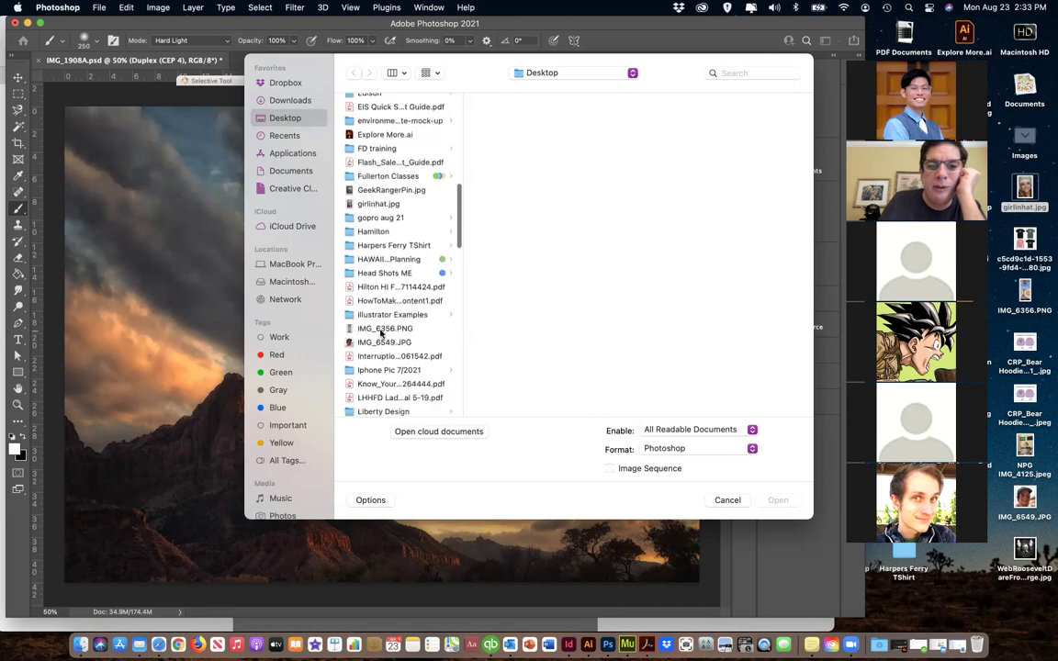
{"action": "scroll", "coordinate": [378, 306], "scroll_direction": "down", "scroll_amount": 5}
{"action": "scroll", "coordinate": [379, 301], "scroll_direction": "down", "scroll_amount": 4}
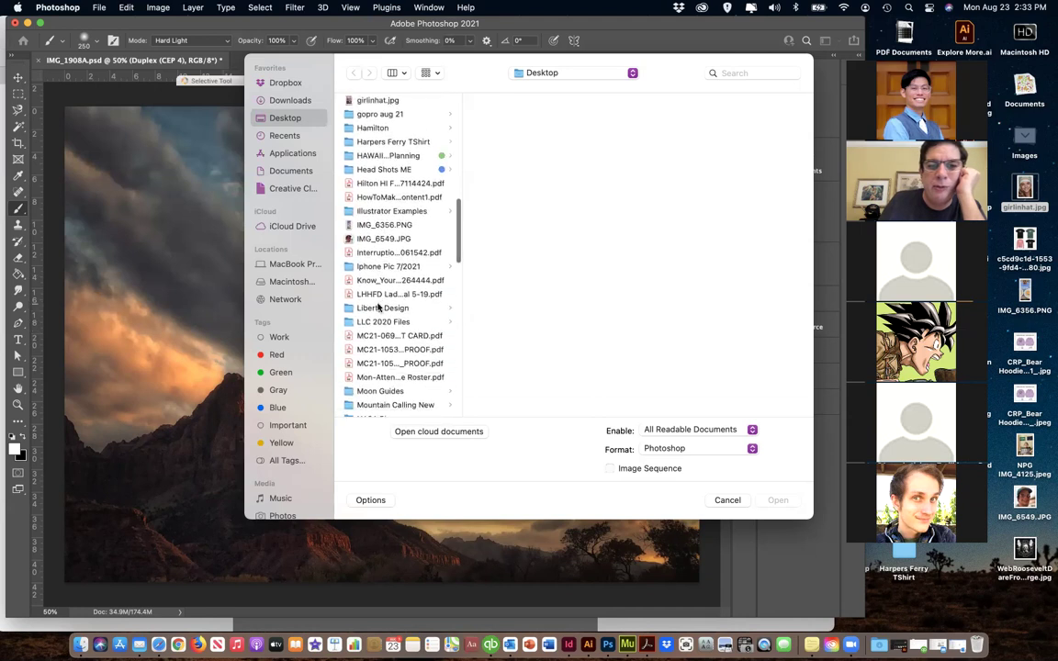
{"action": "scroll", "coordinate": [373, 267], "scroll_direction": "down", "scroll_amount": 3}
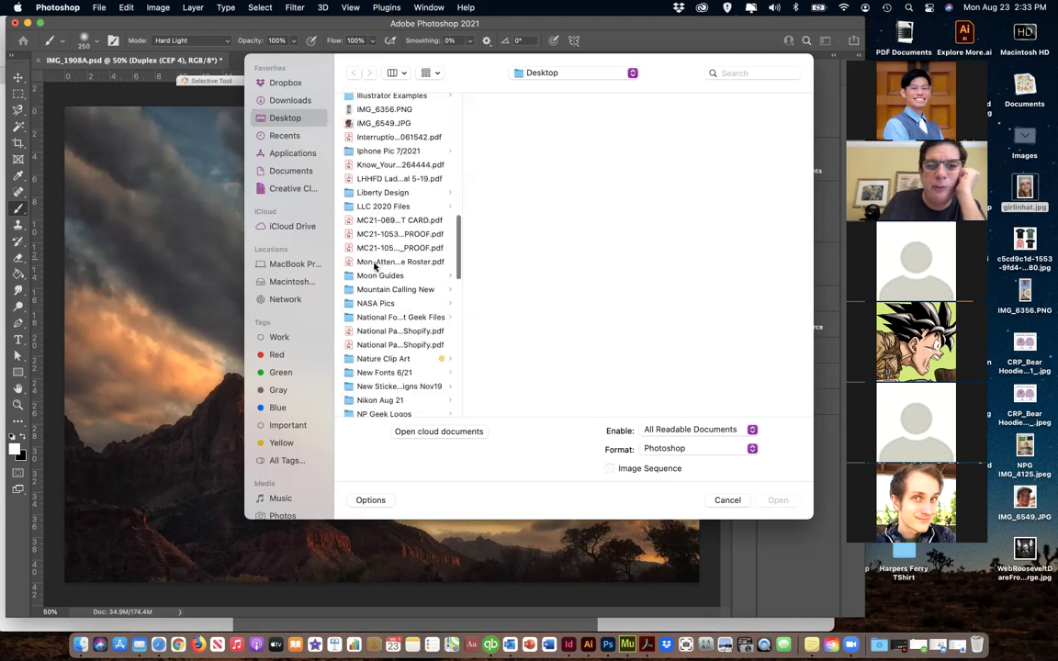
{"action": "scroll", "coordinate": [374, 265], "scroll_direction": "down", "scroll_amount": 4}
{"action": "scroll", "coordinate": [374, 266], "scroll_direction": "down", "scroll_amount": 3}
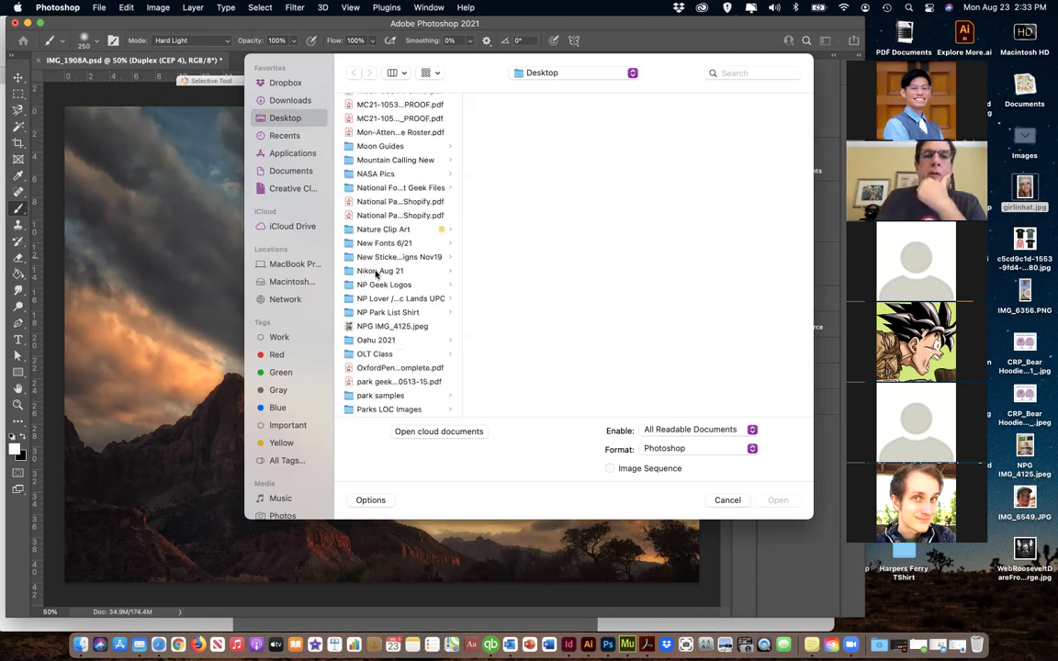
{"action": "scroll", "coordinate": [372, 274], "scroll_direction": "down", "scroll_amount": 2}
{"action": "scroll", "coordinate": [371, 273], "scroll_direction": "down", "scroll_amount": 2}
{"action": "scroll", "coordinate": [371, 279], "scroll_direction": "down", "scroll_amount": 2}
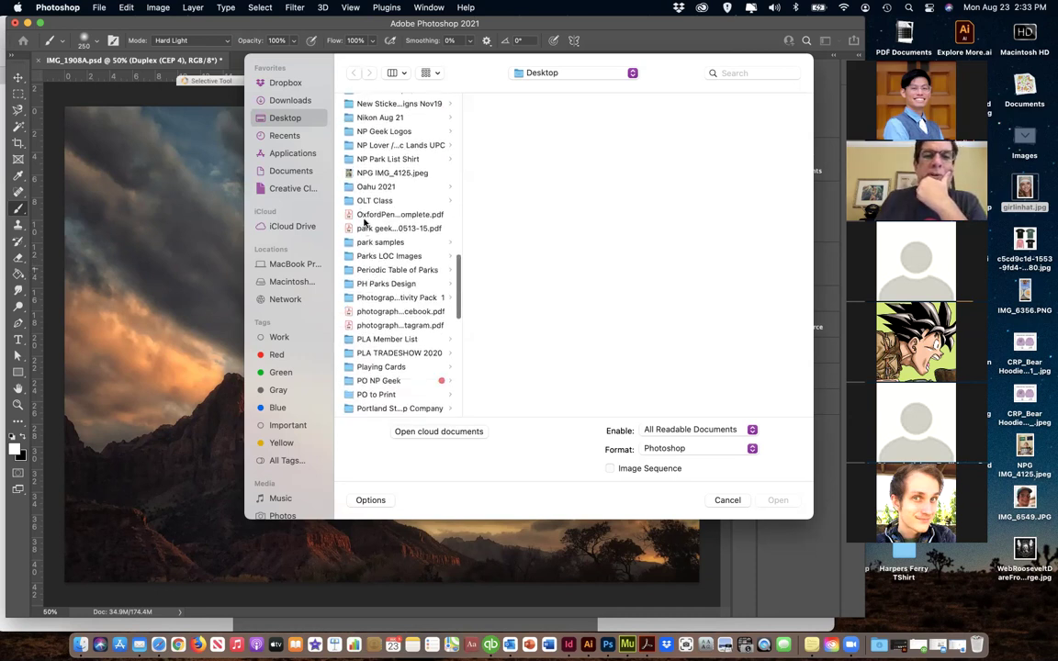
{"action": "left_click", "coordinate": [361, 188]}
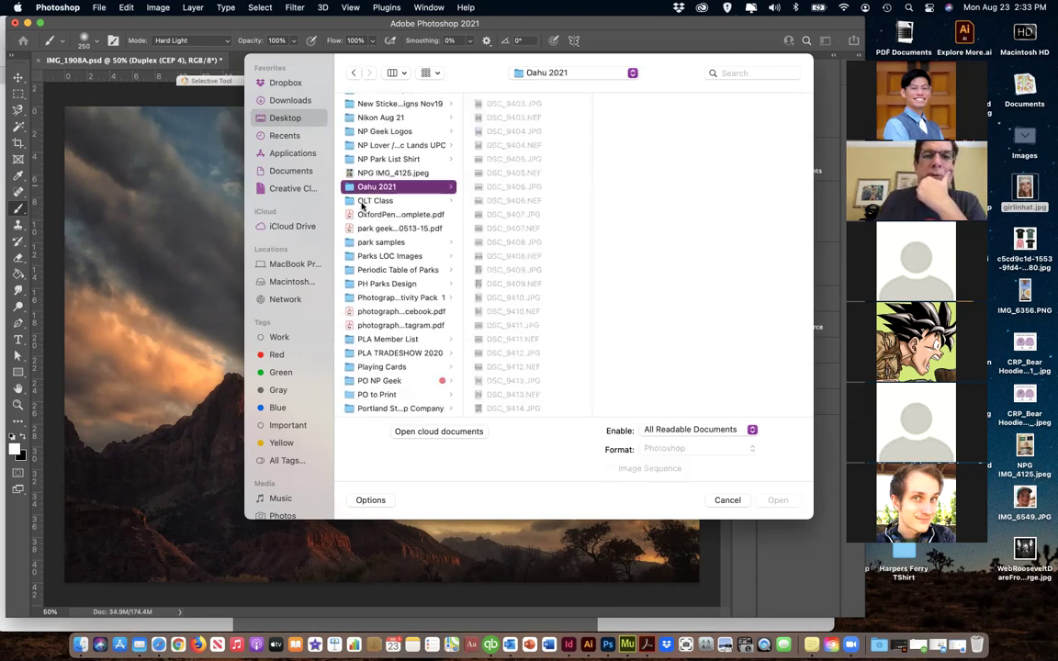
Preview the Oahu 2021 photos from DSC_9407.JPG through DSC_9410.JPG
{"action": "left_click", "coordinate": [506, 216]}
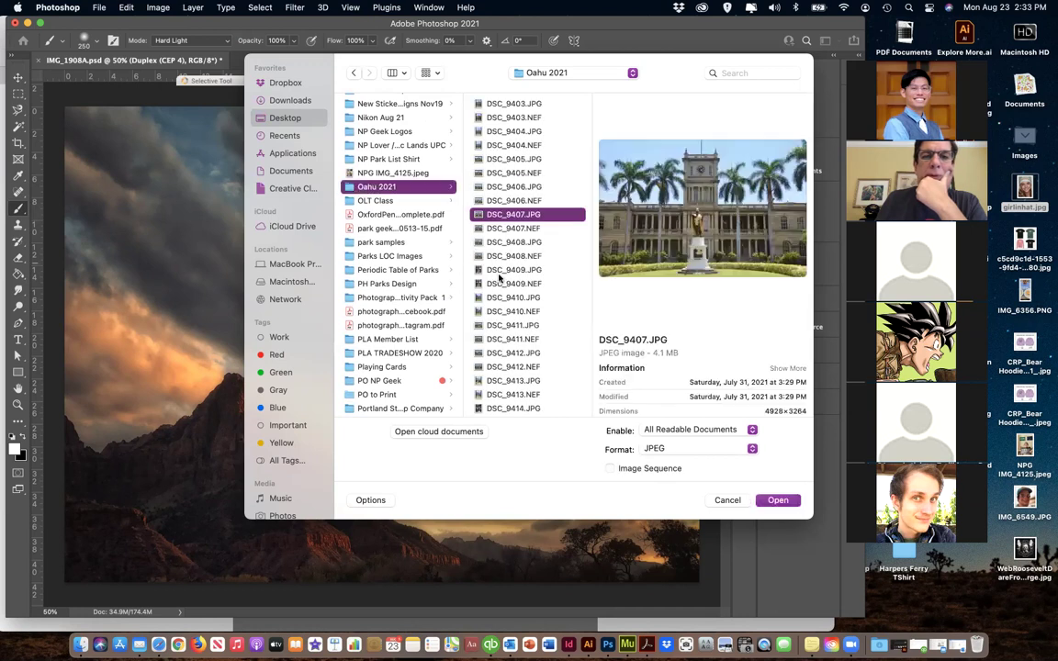
{"action": "scroll", "coordinate": [503, 285], "scroll_direction": "down", "scroll_amount": 2}
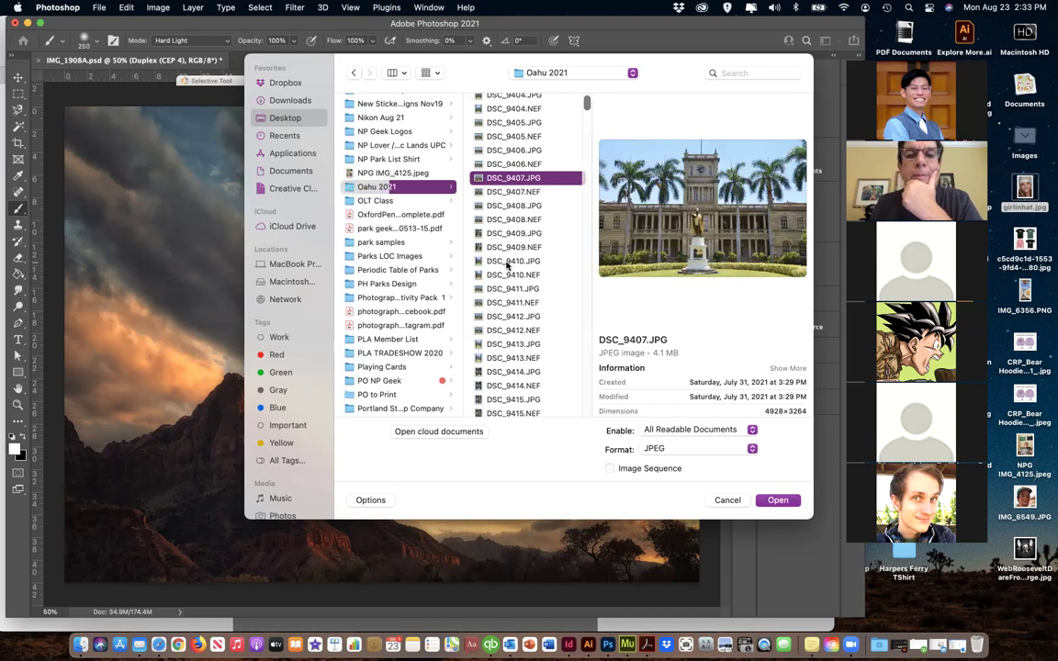
{"action": "key", "text": "Down"}
{"action": "key", "text": "Down"}
{"action": "key", "text": "Down"}
{"action": "key", "text": "Down"}
{"action": "key", "text": "Down"}
{"action": "key", "text": "Down"}
Preview DSC_9422.JPG and DSC_9428.JPG further along in the Oahu 2021 folder
{"action": "scroll", "coordinate": [497, 369], "scroll_direction": "down", "scroll_amount": 10}
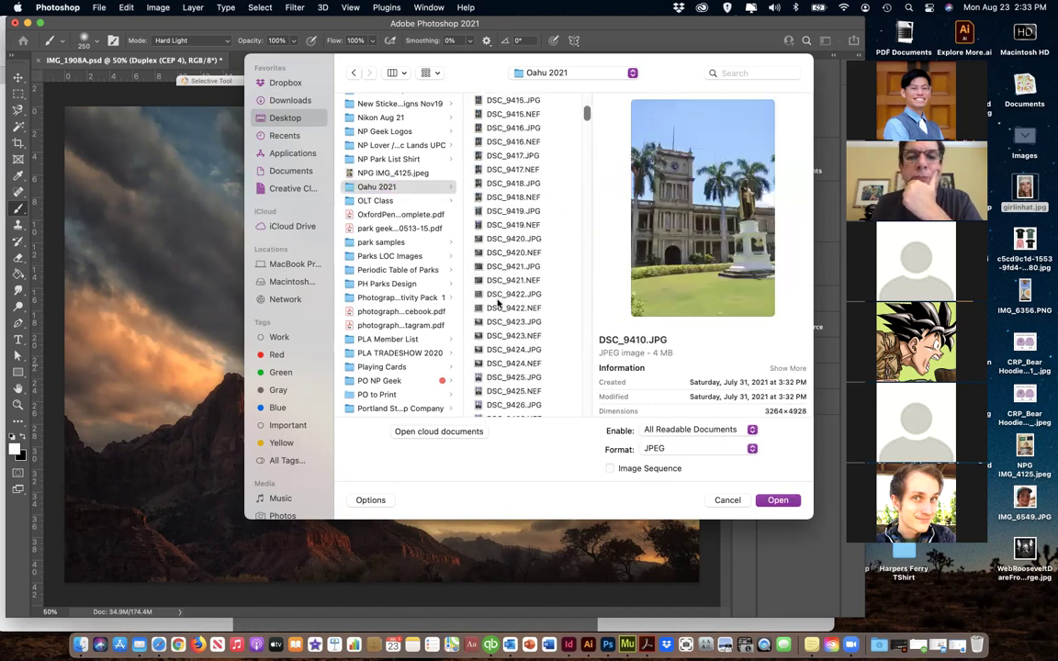
{"action": "left_click", "coordinate": [498, 292]}
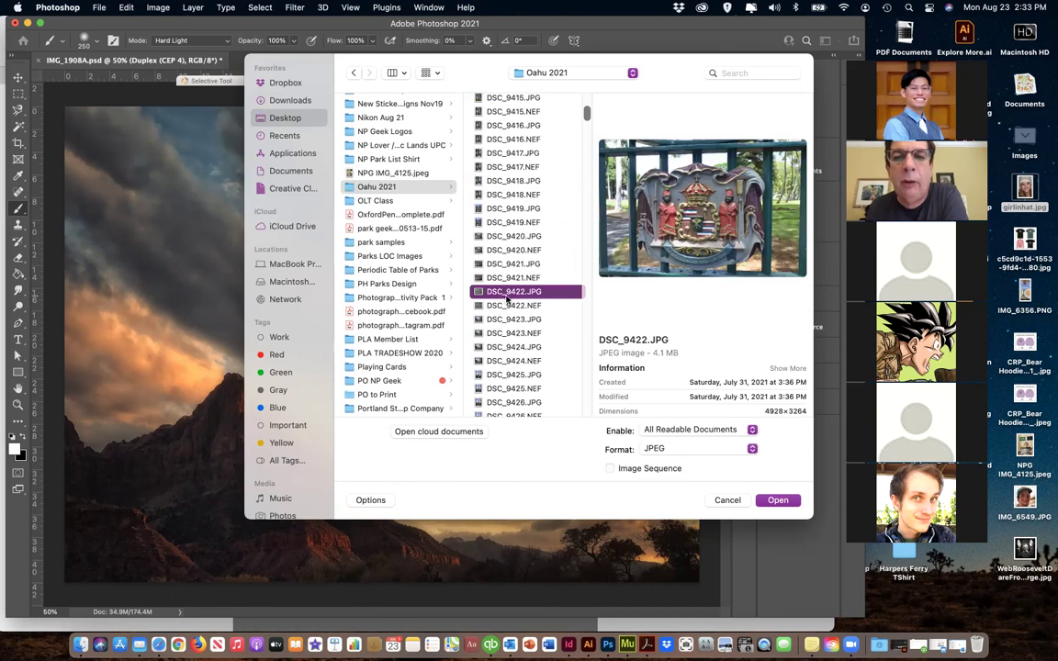
{"action": "scroll", "coordinate": [507, 295], "scroll_direction": "down", "scroll_amount": 6}
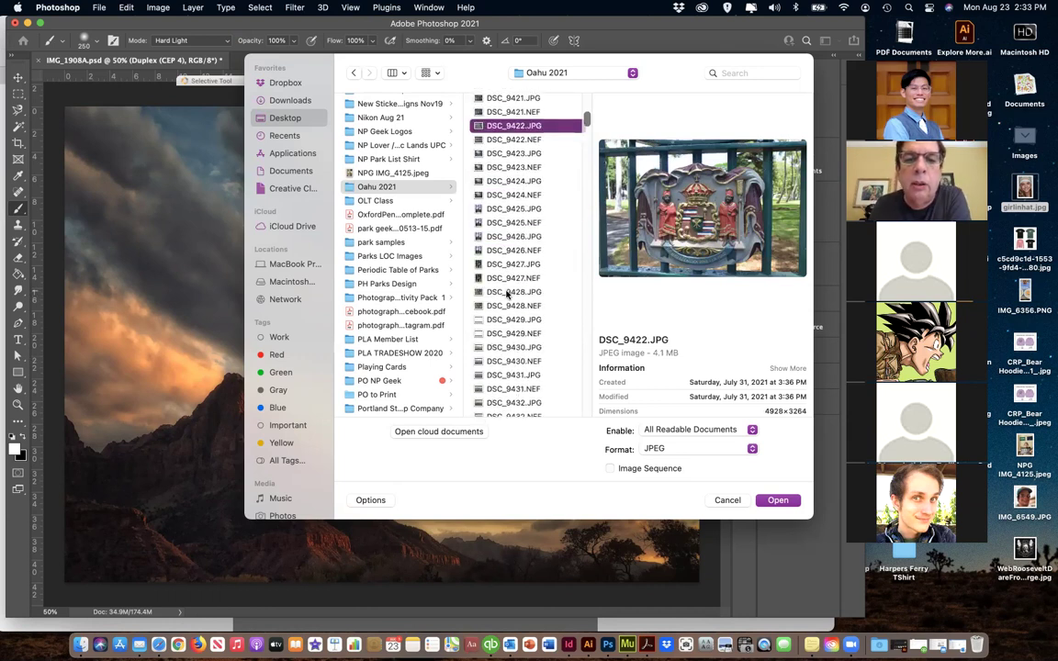
{"action": "left_click", "coordinate": [507, 292]}
Preview DSC_9561.JPG, DSC_9574.JPG and DSC_9584.JPG in the Oahu 2021 folder
{"action": "scroll", "coordinate": [508, 307], "scroll_direction": "down", "scroll_amount": 20}
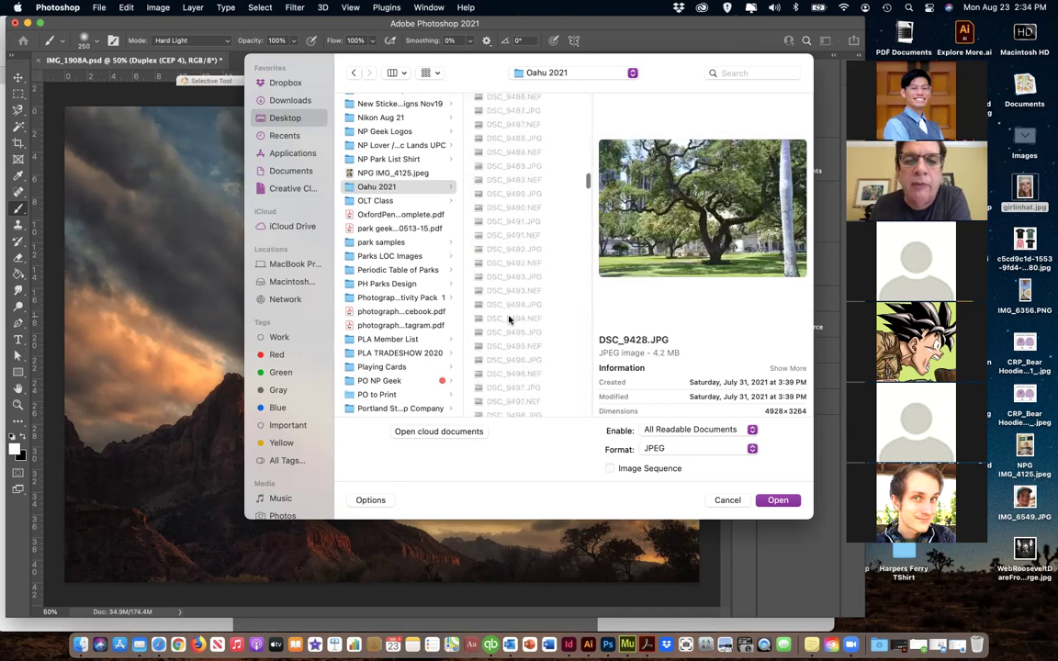
{"action": "scroll", "coordinate": [508, 319], "scroll_direction": "down", "scroll_amount": 15}
{"action": "left_click", "coordinate": [506, 355]}
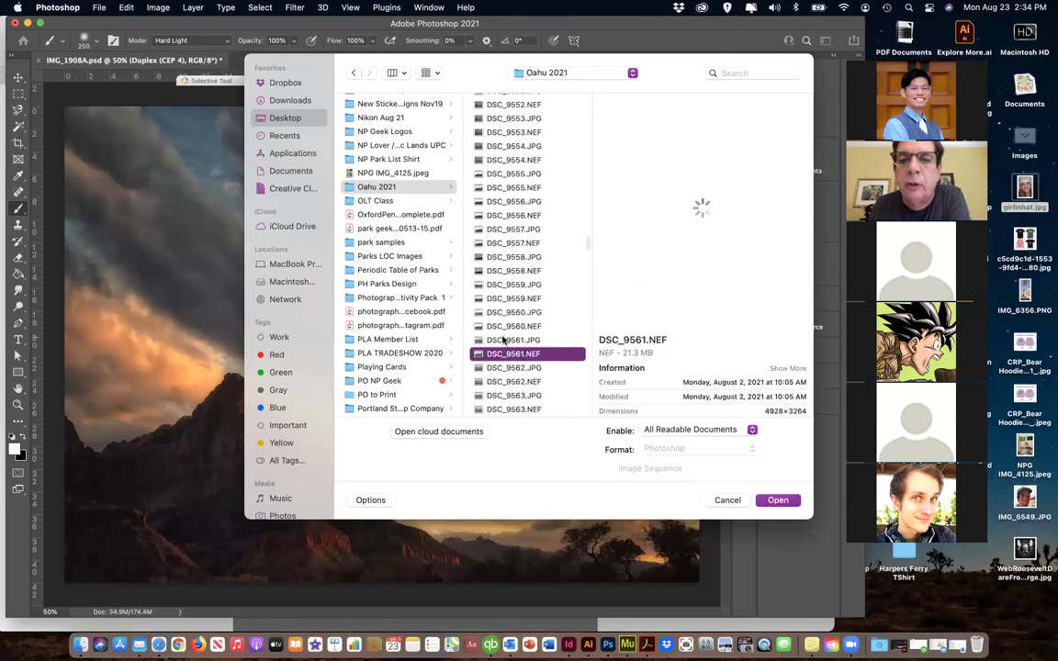
{"action": "left_click", "coordinate": [503, 341]}
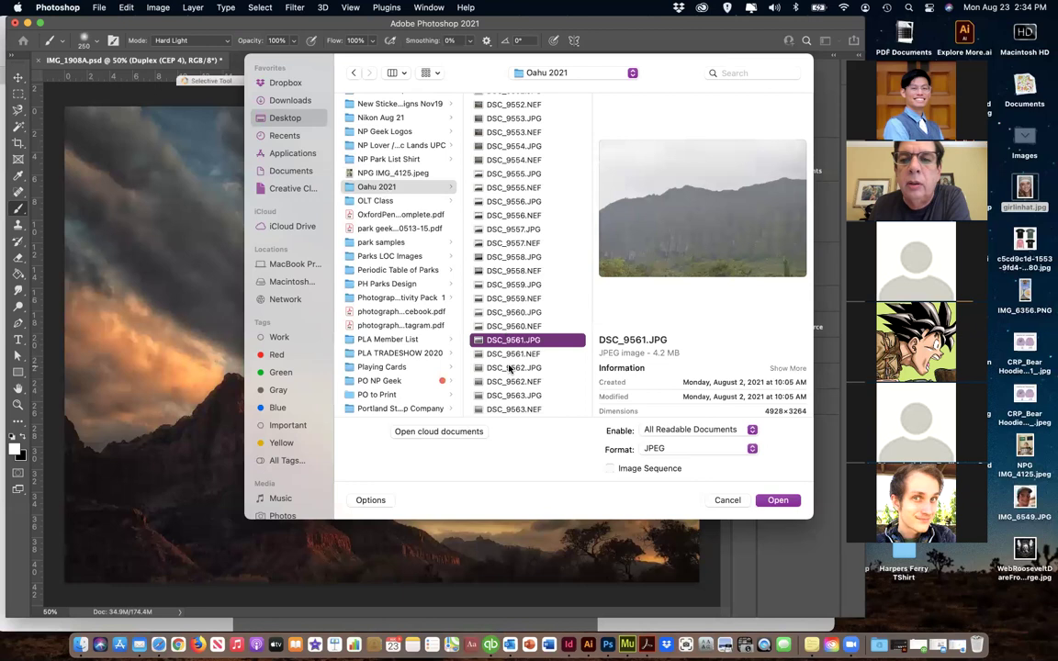
{"action": "scroll", "coordinate": [510, 368], "scroll_direction": "down", "scroll_amount": 4}
{"action": "left_click", "coordinate": [503, 342]}
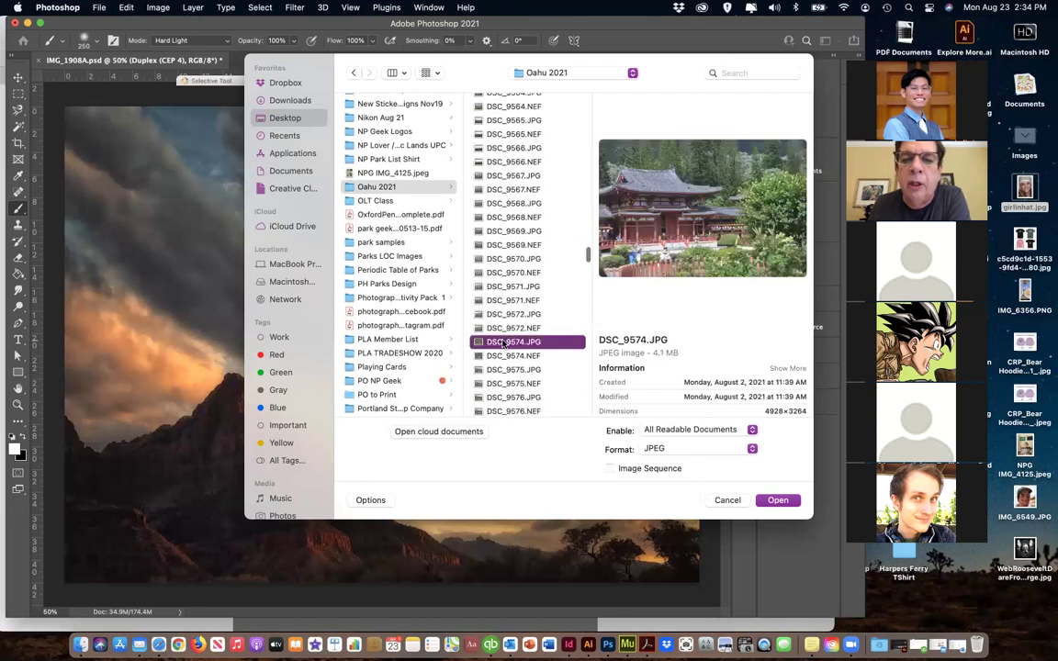
{"action": "scroll", "coordinate": [506, 356], "scroll_direction": "down", "scroll_amount": 4}
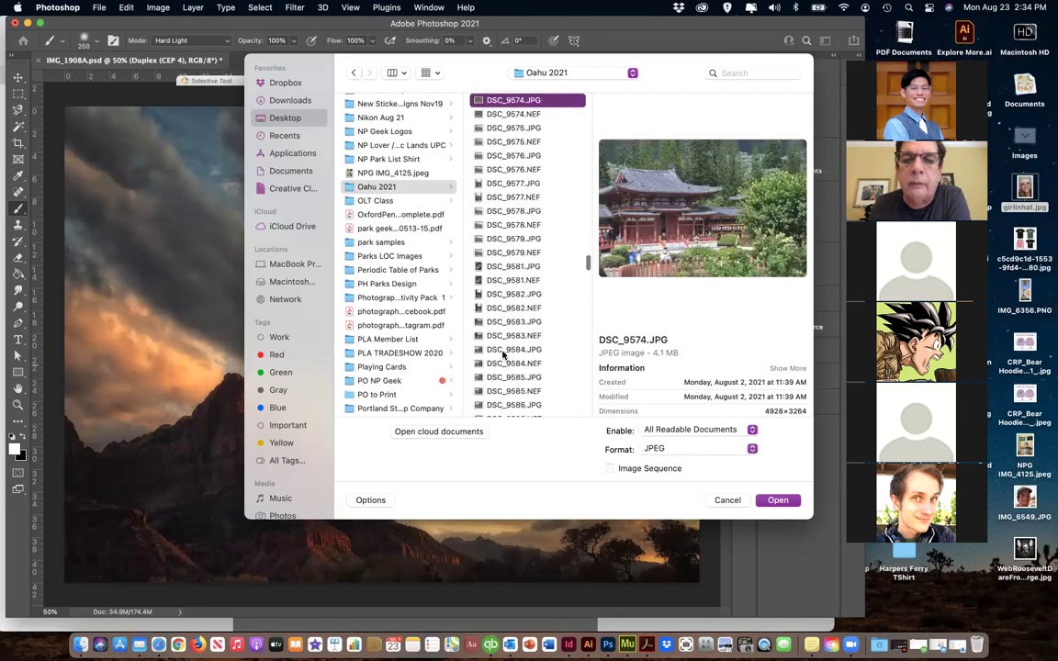
{"action": "left_click", "coordinate": [503, 350]}
Look further through the Oahu 2021 photos and preview DSC_9653.NEF and DSC_9661.JPG
{"action": "scroll", "coordinate": [503, 356], "scroll_direction": "down", "scroll_amount": 8}
{"action": "scroll", "coordinate": [503, 357], "scroll_direction": "down", "scroll_amount": 4}
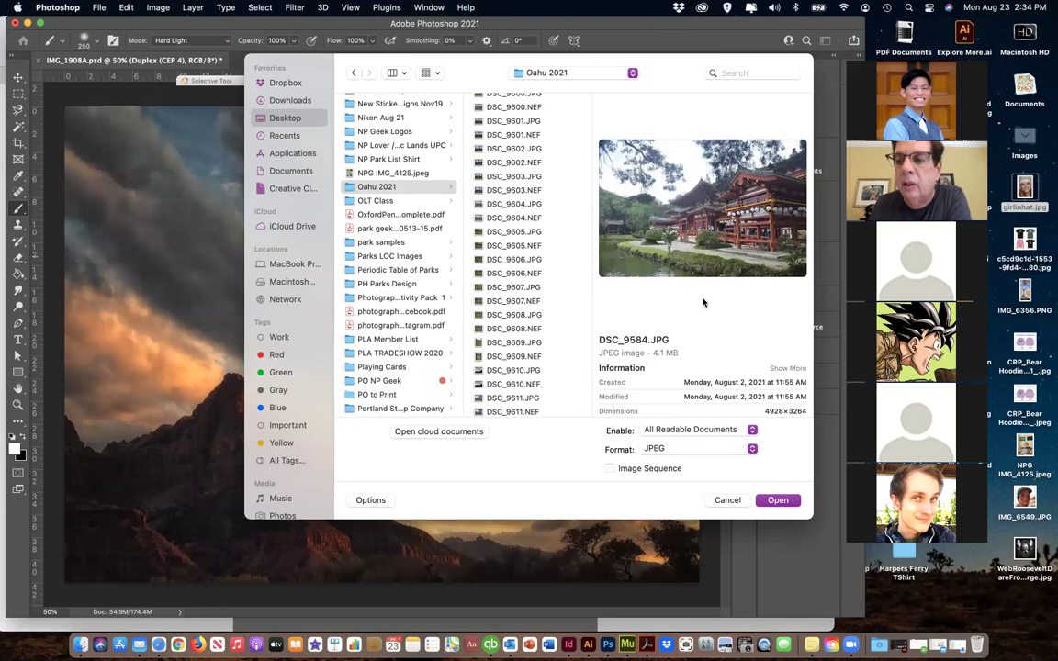
{"action": "scroll", "coordinate": [533, 369], "scroll_direction": "down", "scroll_amount": 10}
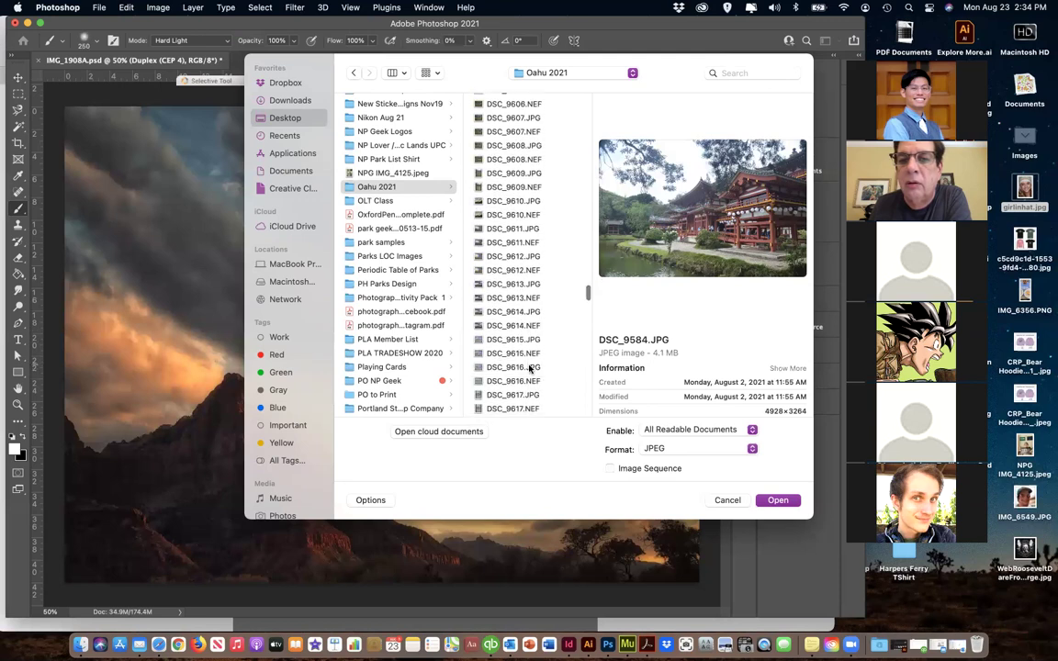
{"action": "scroll", "coordinate": [524, 358], "scroll_direction": "down", "scroll_amount": 5}
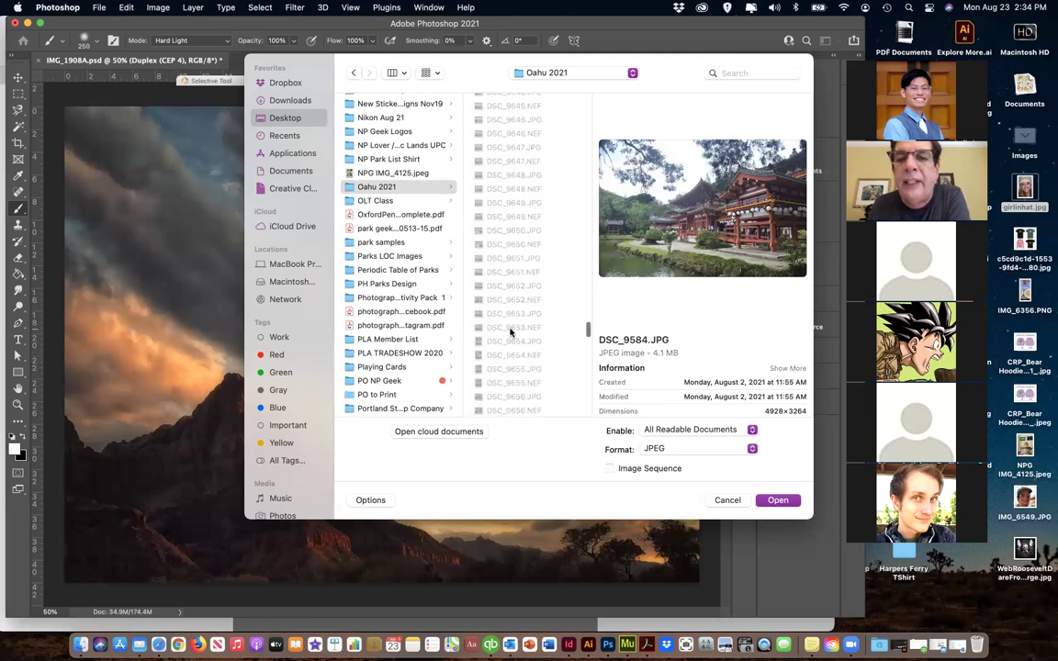
{"action": "left_click", "coordinate": [511, 334]}
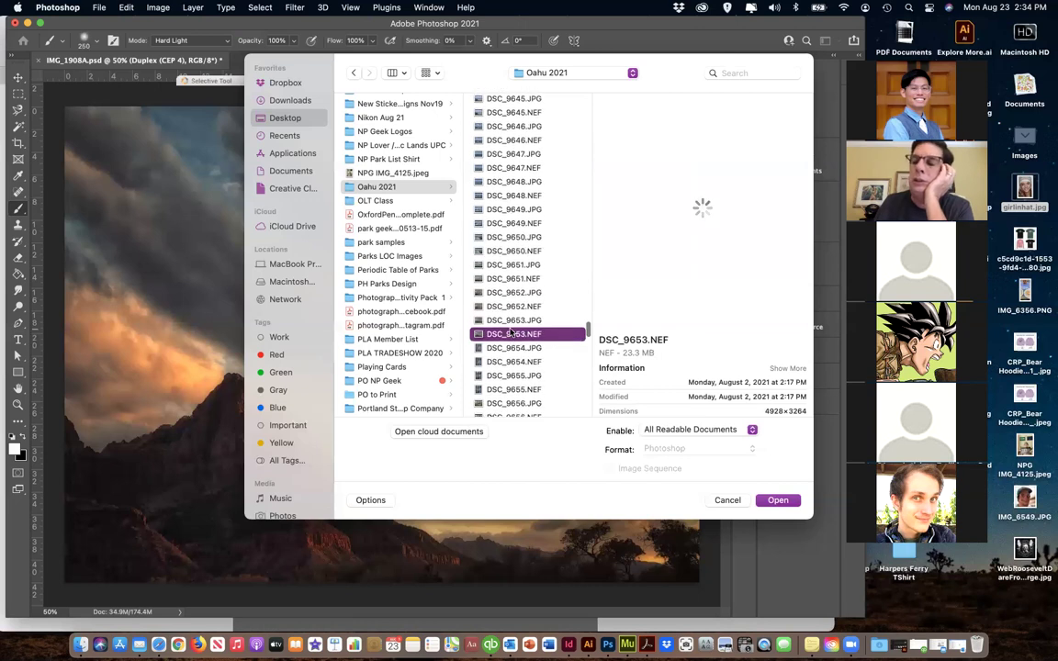
{"action": "scroll", "coordinate": [512, 358], "scroll_direction": "up", "scroll_amount": 1}
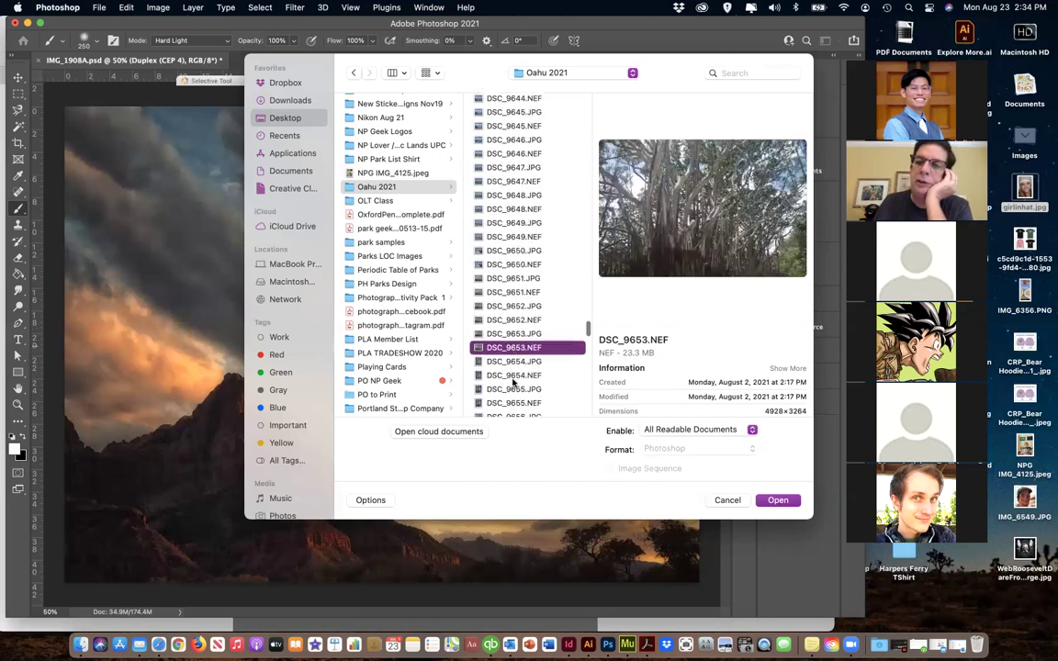
{"action": "scroll", "coordinate": [512, 381], "scroll_direction": "down", "scroll_amount": 8}
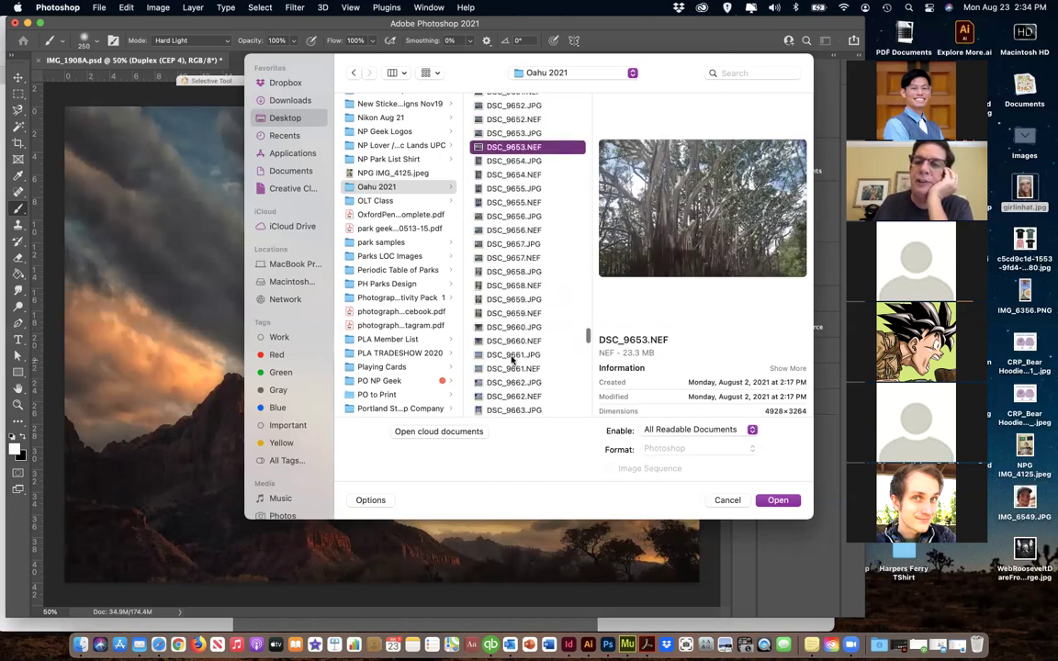
{"action": "left_click", "coordinate": [513, 356]}
Preview the shoreline photos DSC_9684.JPG, DSC_9683.JPG, DSC_9682.JPG and DSC_9687.JPG
{"action": "scroll", "coordinate": [512, 361], "scroll_direction": "down", "scroll_amount": 10}
{"action": "scroll", "coordinate": [513, 360], "scroll_direction": "down", "scroll_amount": 6}
{"action": "left_click", "coordinate": [505, 336]}
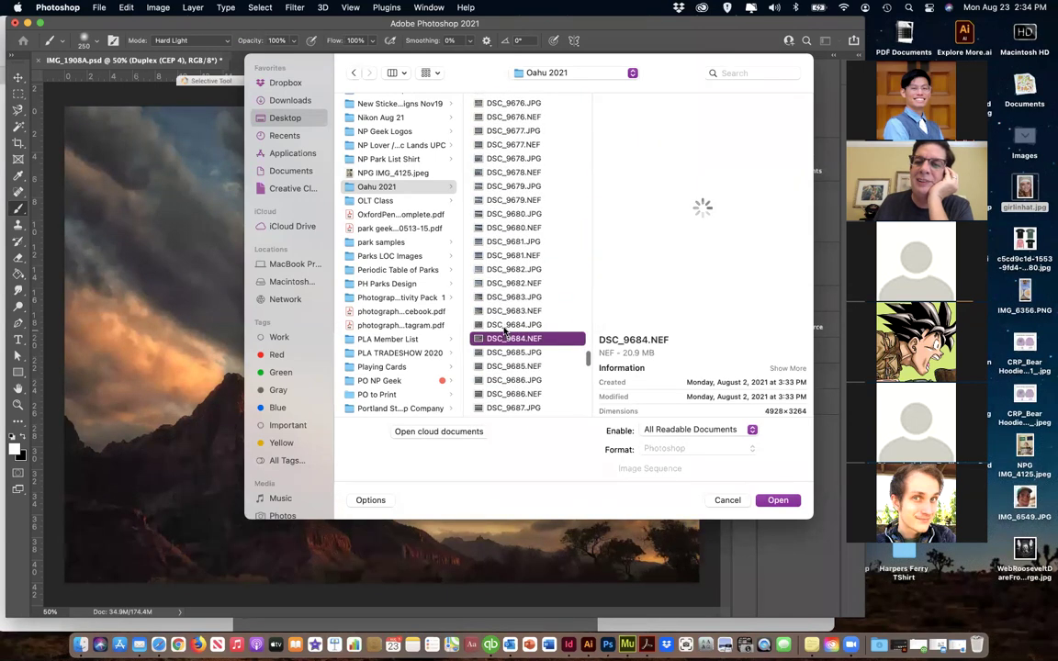
{"action": "left_click", "coordinate": [504, 326]}
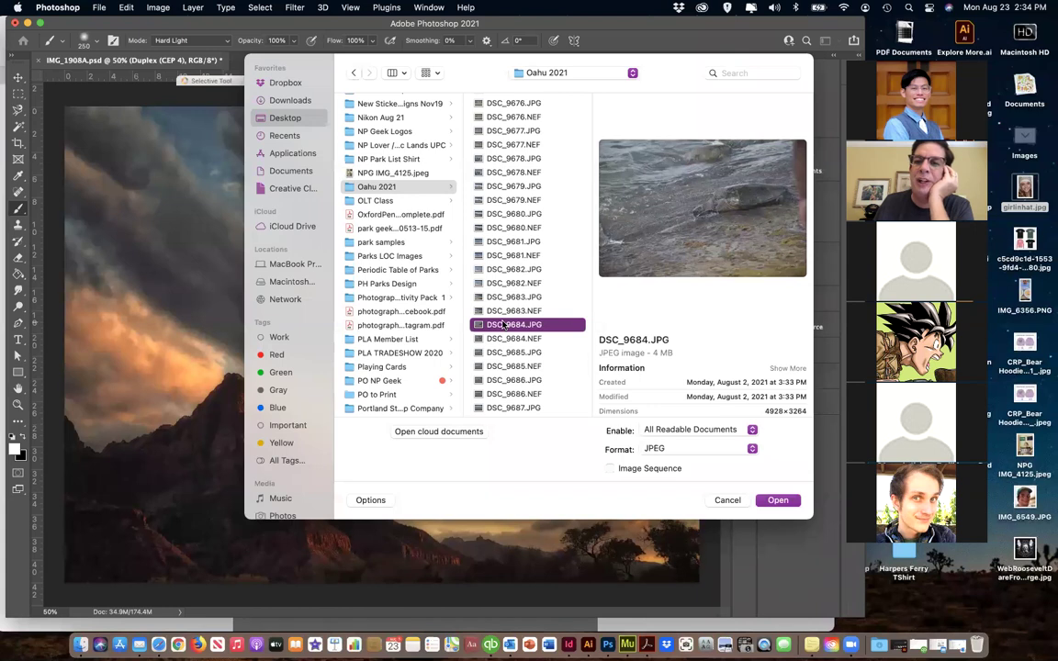
{"action": "left_click", "coordinate": [498, 297]}
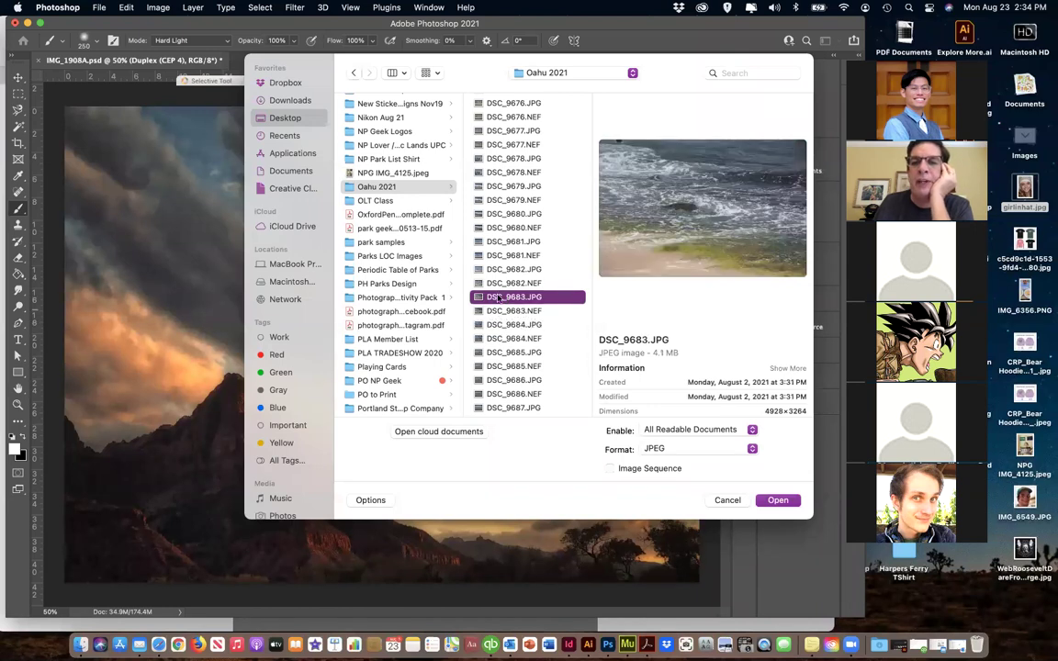
{"action": "left_click", "coordinate": [496, 270]}
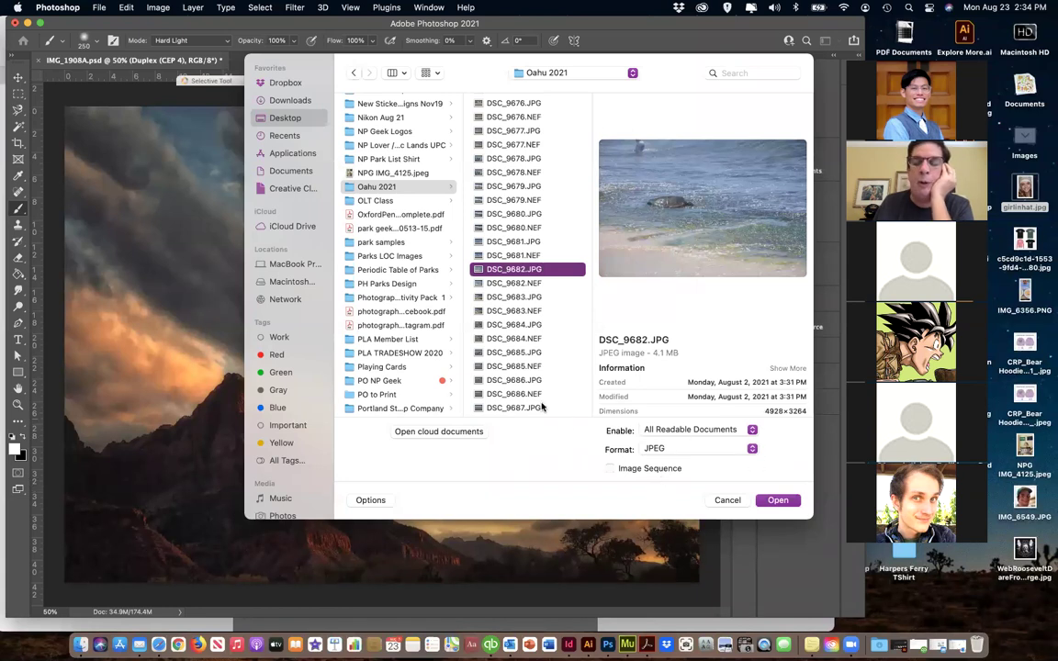
{"action": "scroll", "coordinate": [505, 340], "scroll_direction": "down", "scroll_amount": 3}
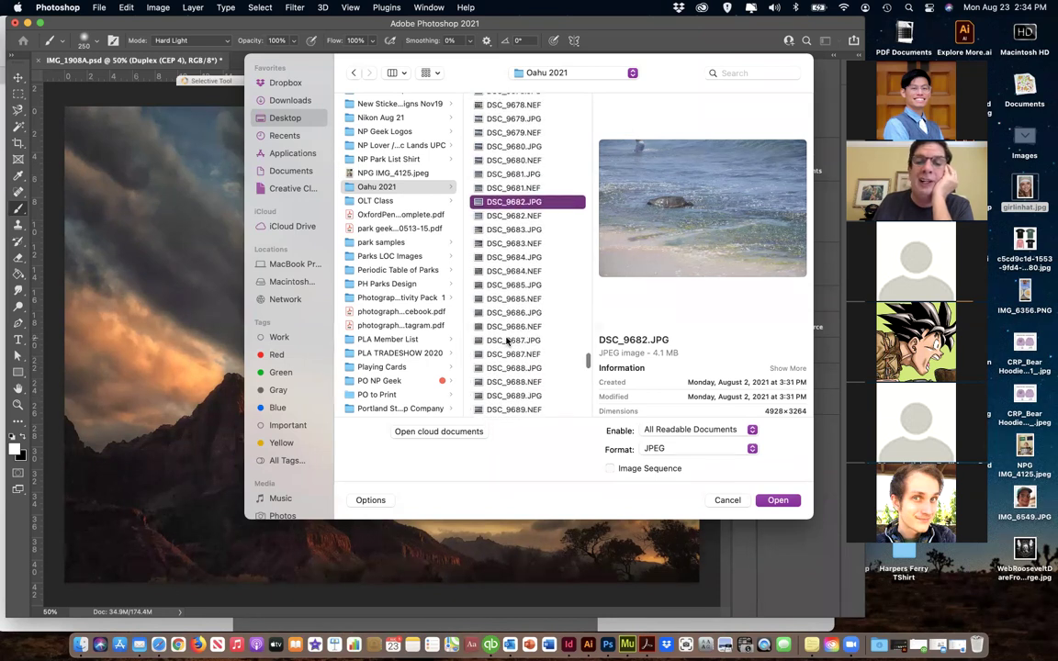
{"action": "left_click", "coordinate": [505, 340]}
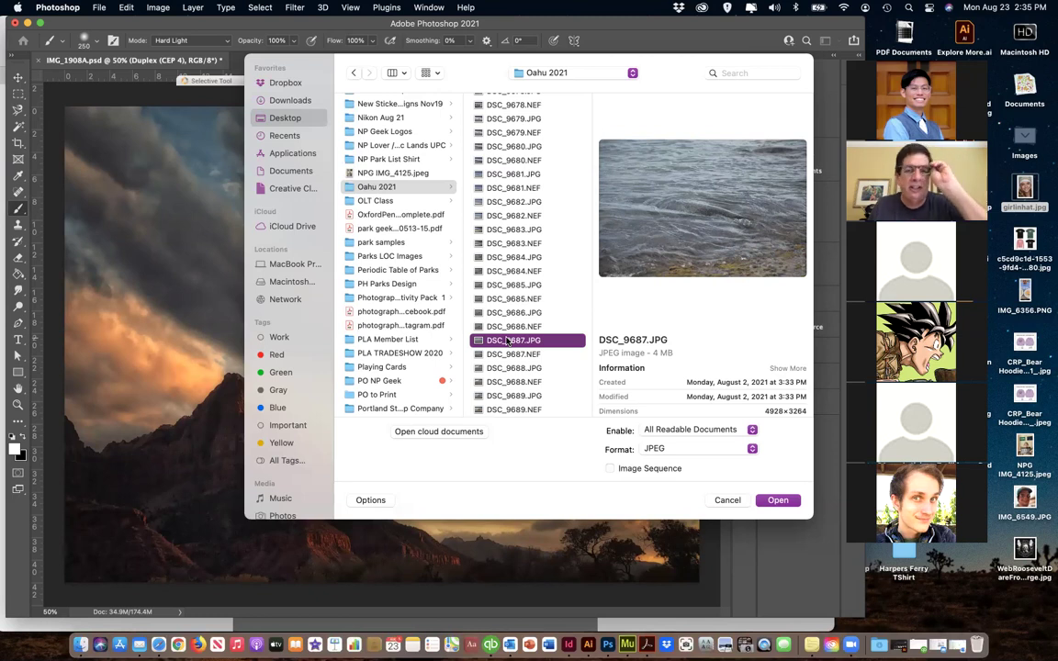
Find the two-turtle photo in the Oahu 2021 folder and open DSC_9693.NEF in Camera Raw
{"action": "scroll", "coordinate": [504, 326], "scroll_direction": "down", "scroll_amount": 5}
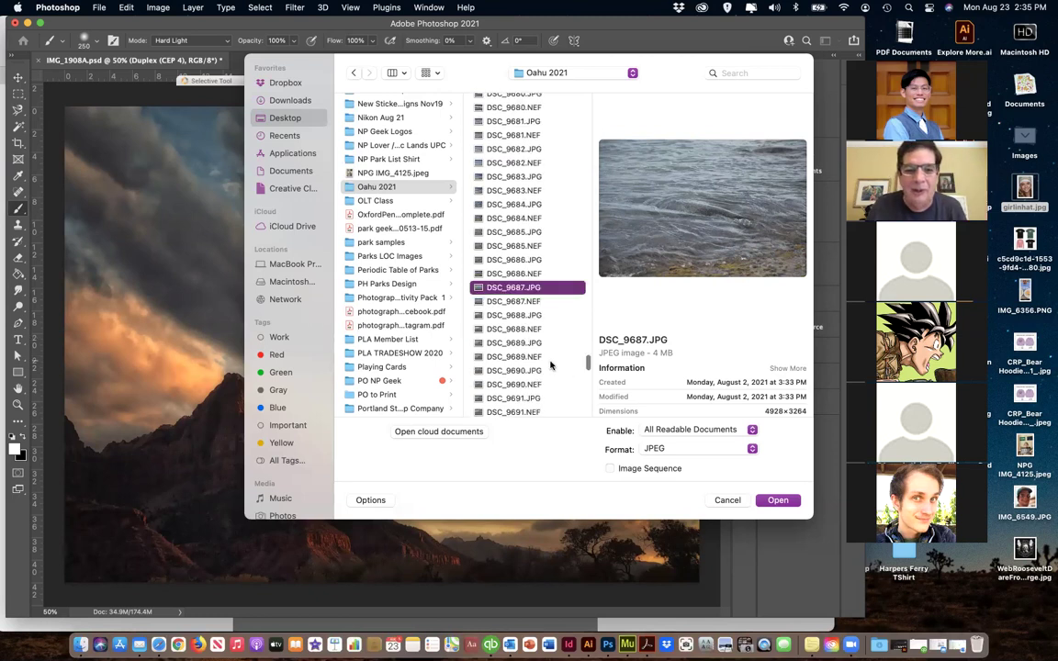
{"action": "left_click", "coordinate": [504, 320]}
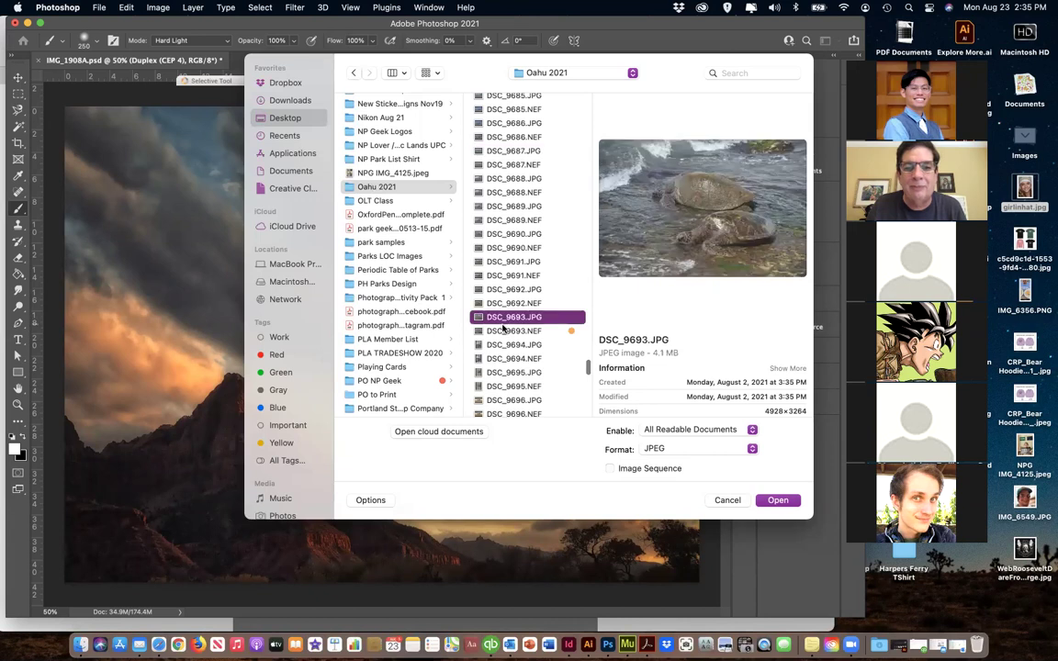
{"action": "left_click", "coordinate": [503, 330]}
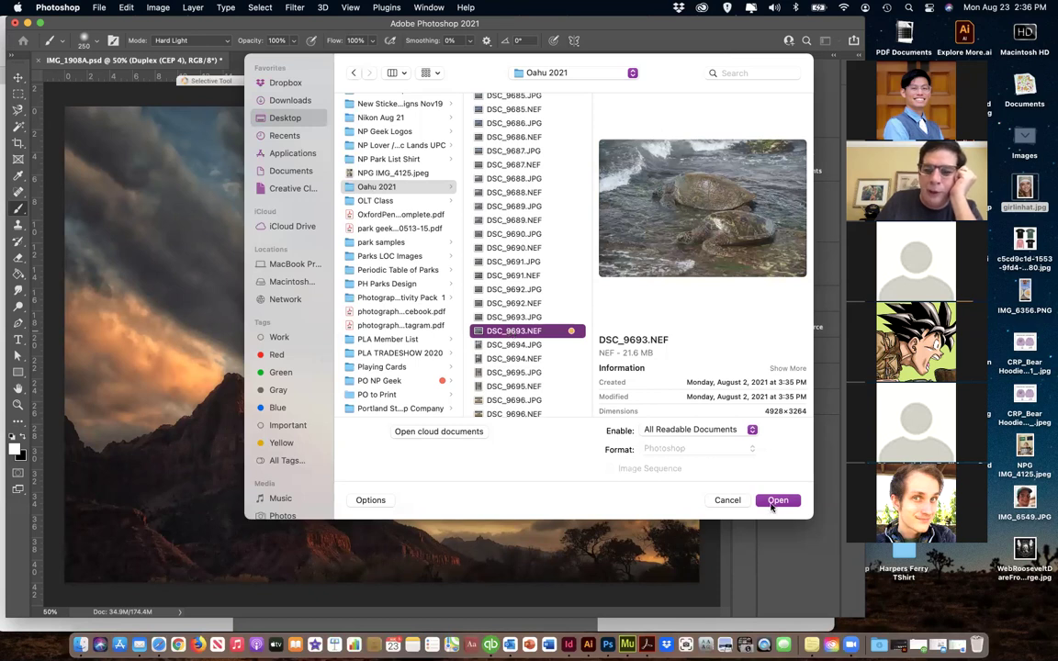
{"action": "key", "text": "Escape"}
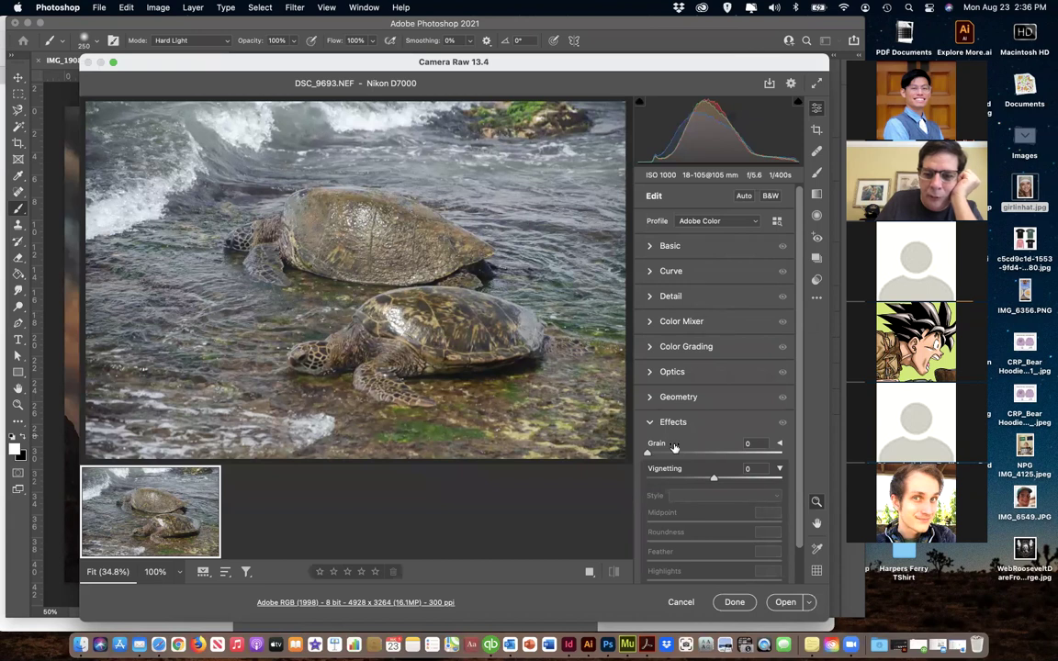
Set Exposure +0.35, Contrast +10, Highlights +11, Shadows -27, Whites +11 and Blacks +35, and open the developed turtle photo
{"action": "left_click", "coordinate": [648, 246]}
{"action": "left_click_drag", "start_coordinate": [713, 349], "coordinate": [736, 445]}
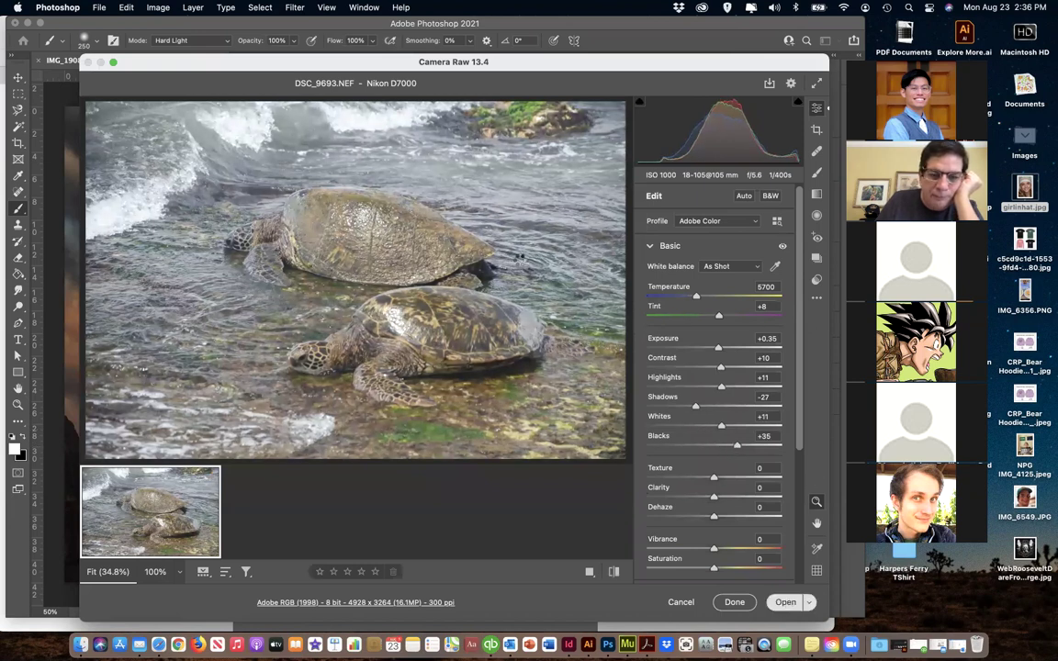
{"action": "key", "text": "Return"}
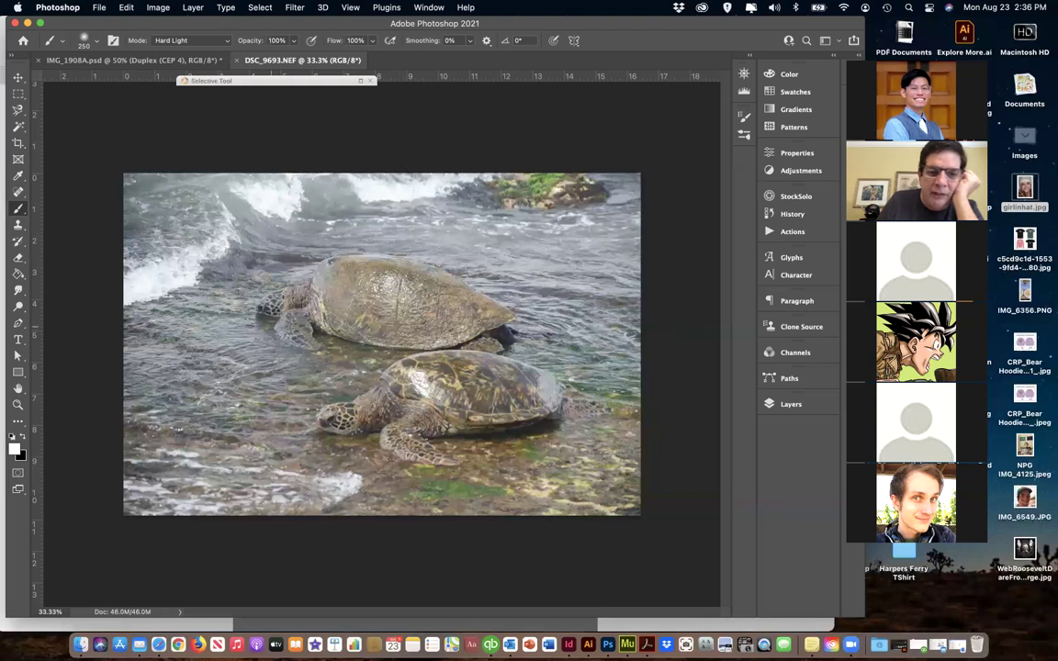
Duplicate the Background layer of the turtle photo
{"action": "key", "text": "F7"}
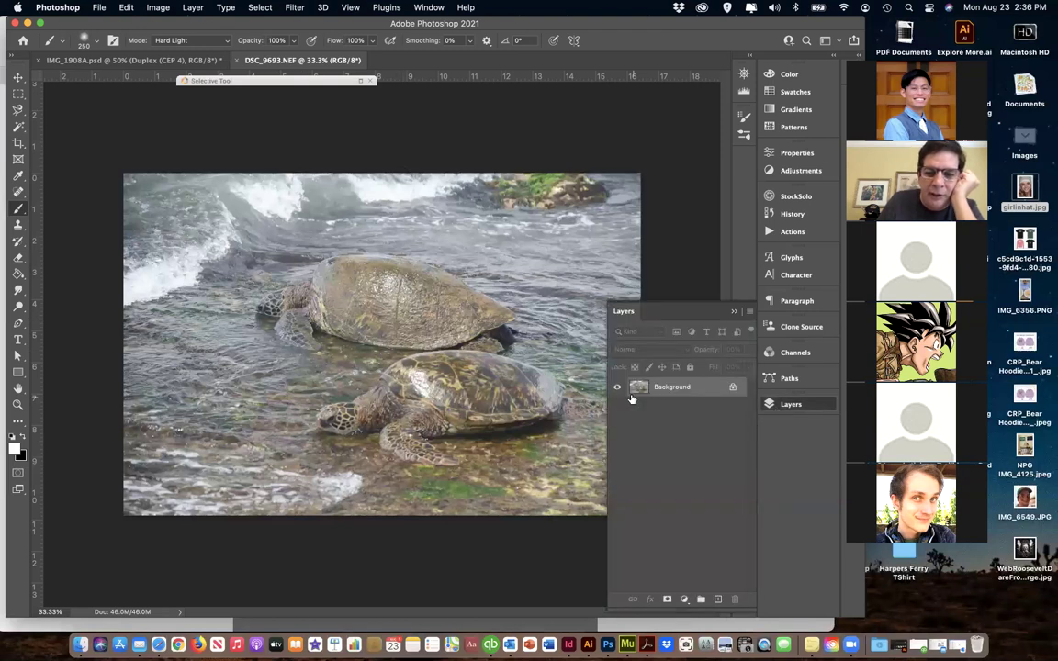
{"action": "left_click_drag", "start_coordinate": [670, 387], "coordinate": [718, 599]}
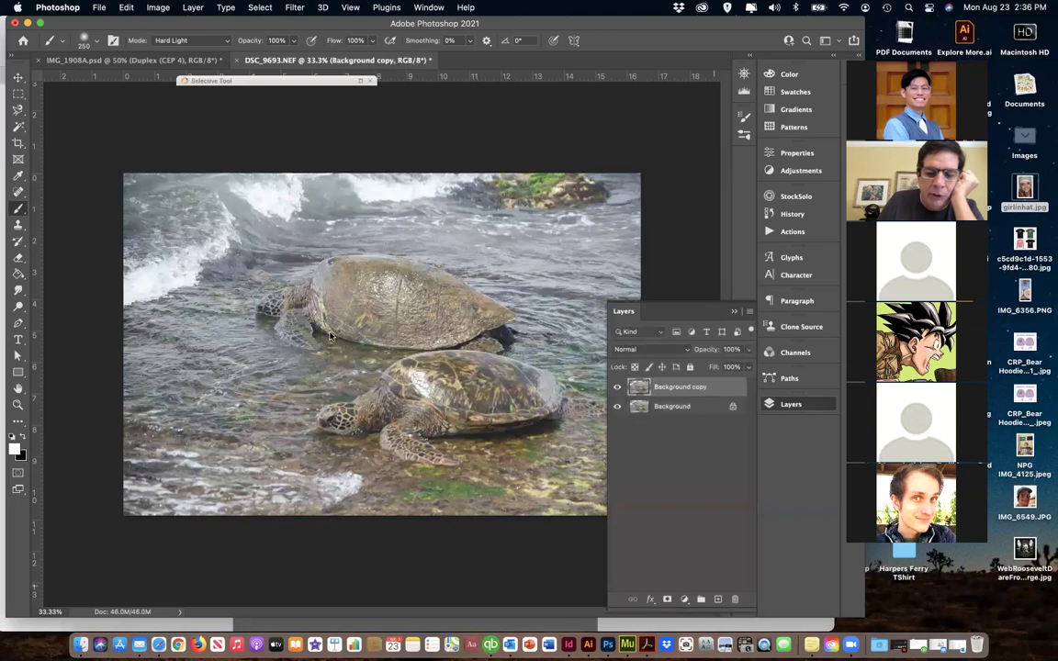
Select a rectangle about 4.2 by 3.5 in around the rear turtle's head and try Brightness/Contrast with brightness 114
{"action": "left_click", "coordinate": [19, 92]}
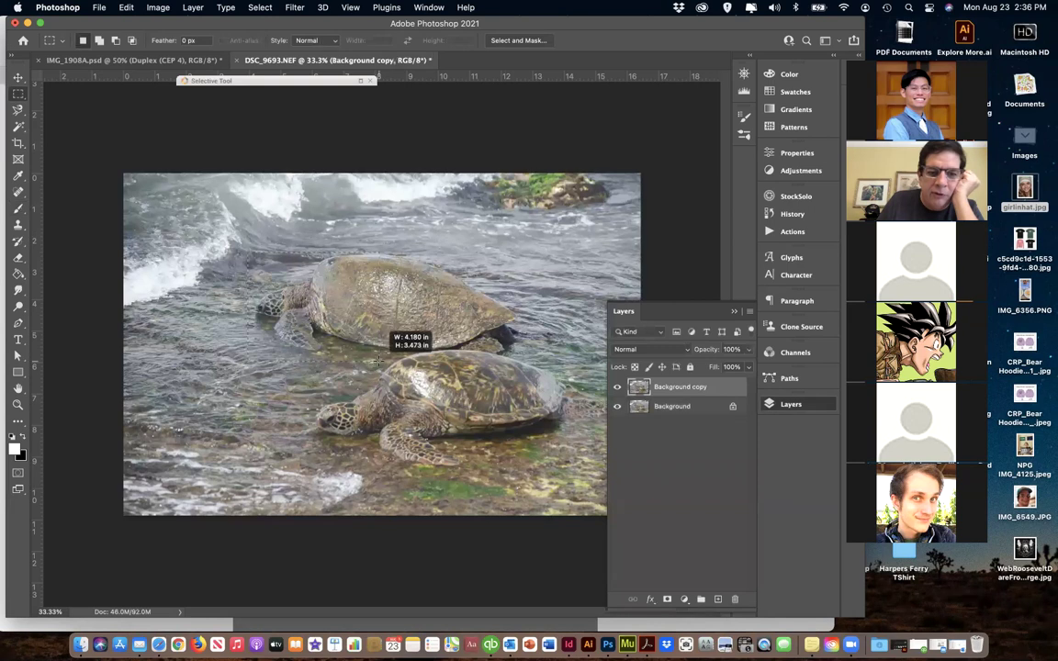
{"action": "mouse_move", "coordinate": [378, 361]}
{"action": "left_mouse_down"}
{"action": "mouse_move", "coordinate": [234, 262]}
{"action": "mouse_move", "coordinate": [248, 253]}
{"action": "left_mouse_up"}
{"action": "left_click", "coordinate": [126, 7]}
{"action": "mouse_move", "coordinate": [158, 7]}
{"action": "mouse_move", "coordinate": [145, 42]}
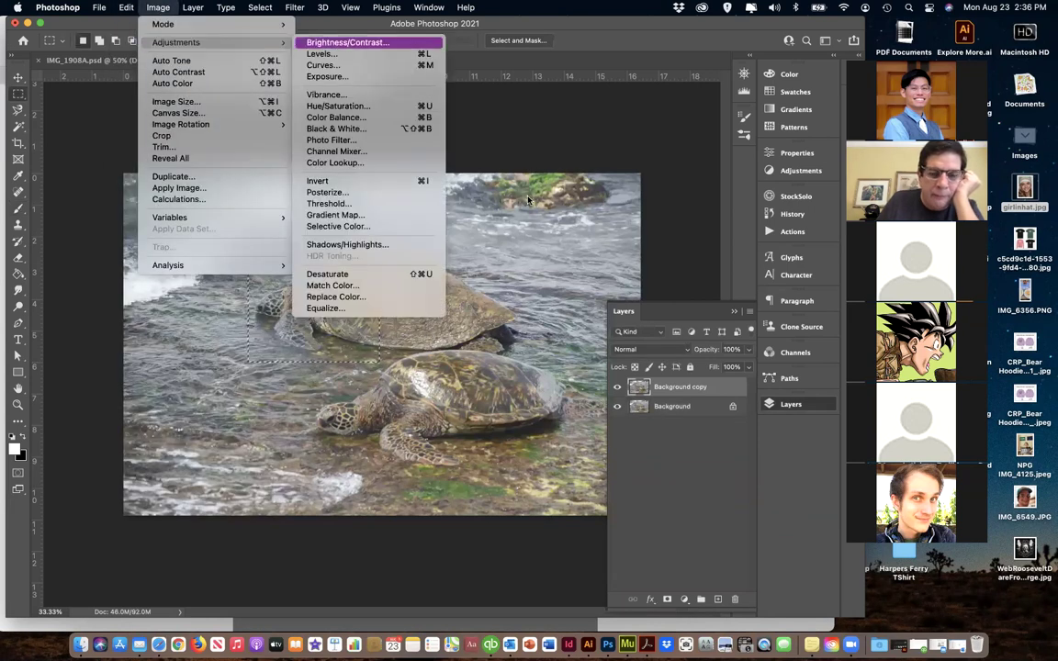
{"action": "left_click", "coordinate": [305, 43]}
{"action": "left_click_drag", "start_coordinate": [624, 114], "coordinate": [672, 125]}
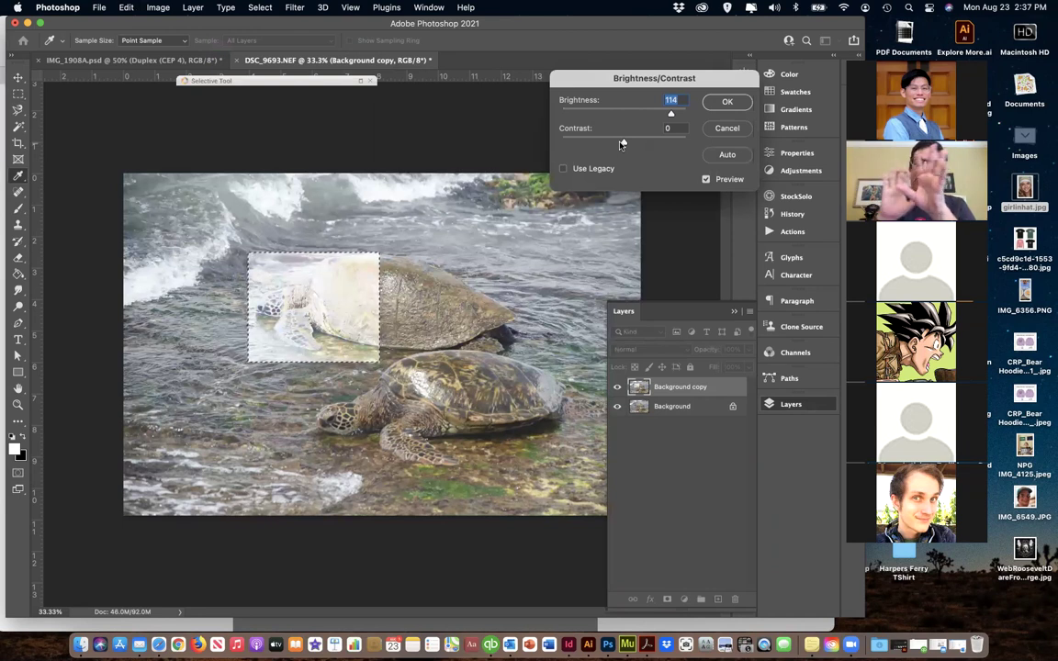
Try brightness 64 and a much lower value on the selected area, cancel the adjustment and clear the selection
{"action": "mouse_move", "coordinate": [669, 113]}
{"action": "left_mouse_down"}
{"action": "mouse_move", "coordinate": [641, 112]}
{"action": "mouse_move", "coordinate": [651, 114]}
{"action": "left_mouse_up"}
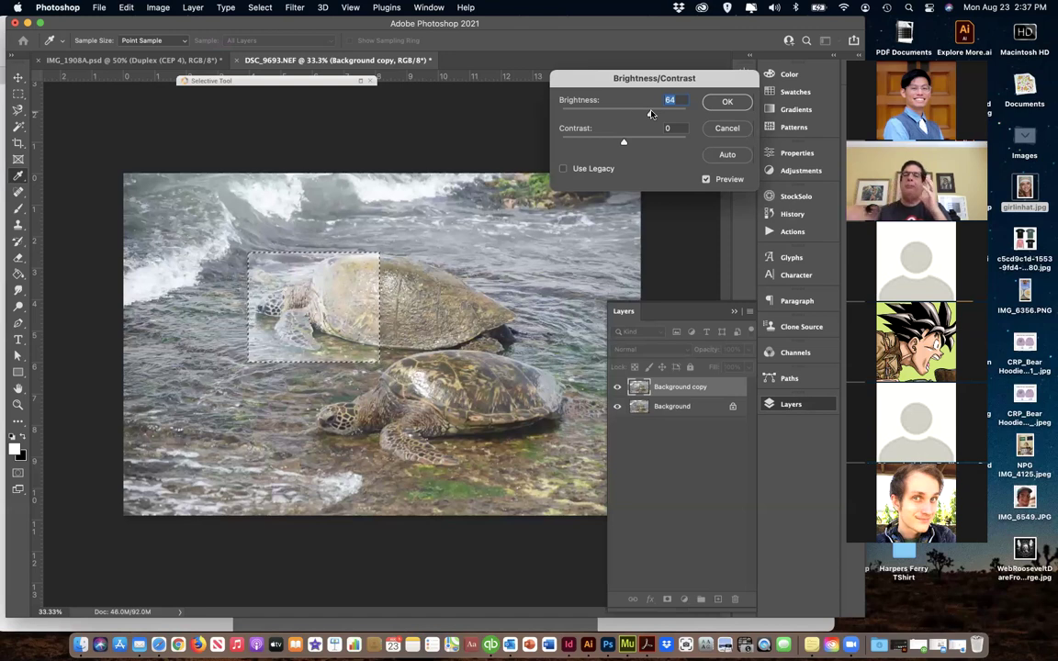
{"action": "left_click_drag", "start_coordinate": [651, 114], "coordinate": [627, 113]}
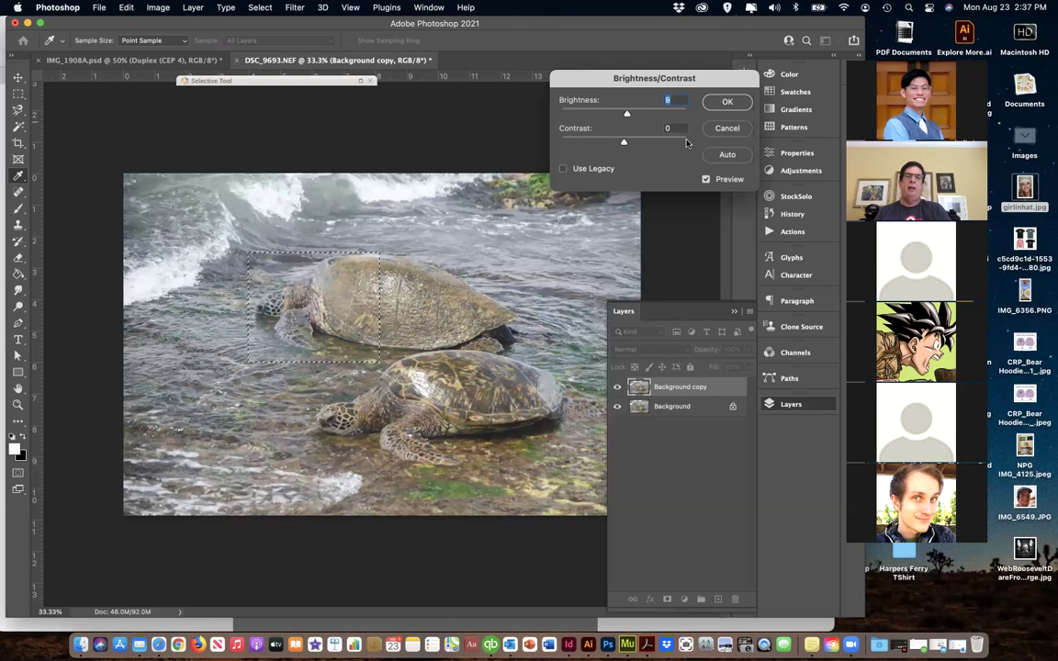
{"action": "left_click", "coordinate": [726, 127]}
{"action": "key", "text": "m"}
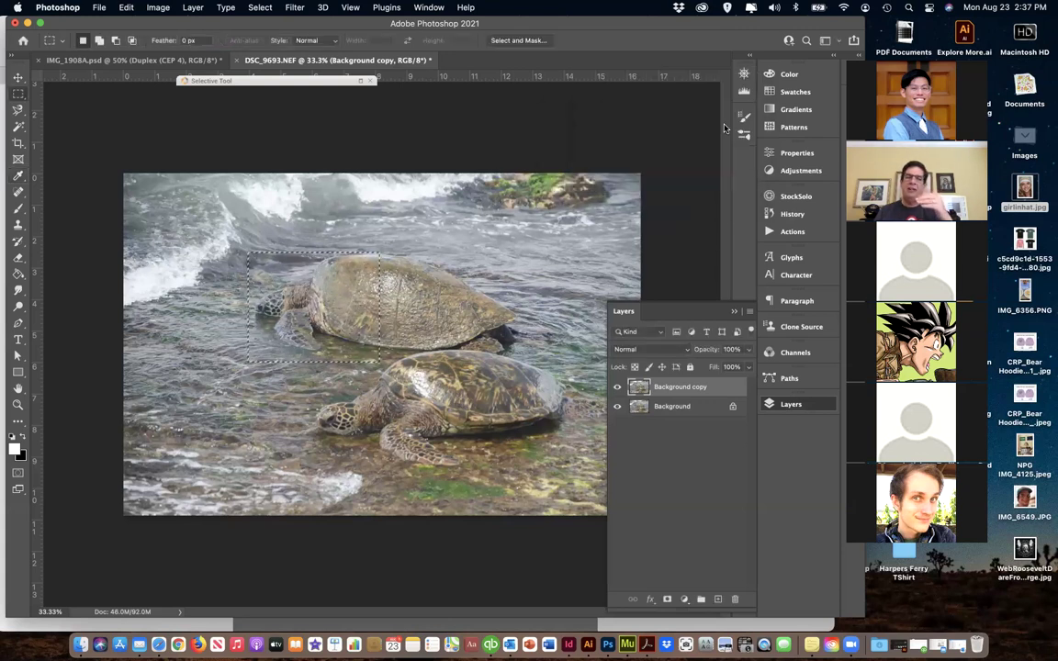
{"action": "left_click", "coordinate": [551, 242]}
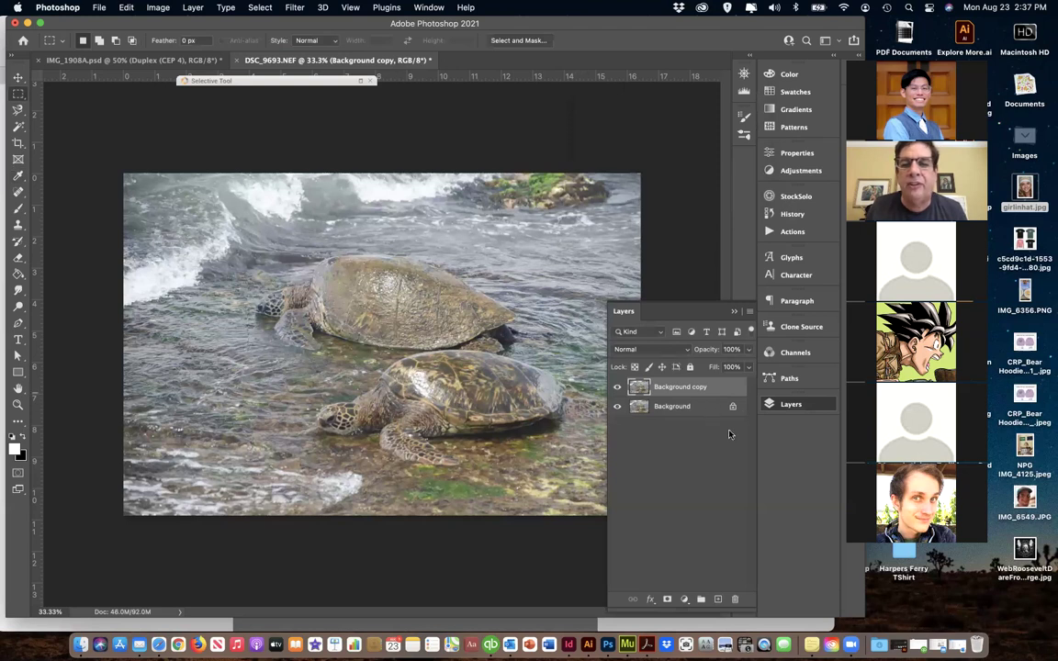
Crop the photo closer around the two turtles to about 13 by 9 inches
{"action": "left_click", "coordinate": [785, 406]}
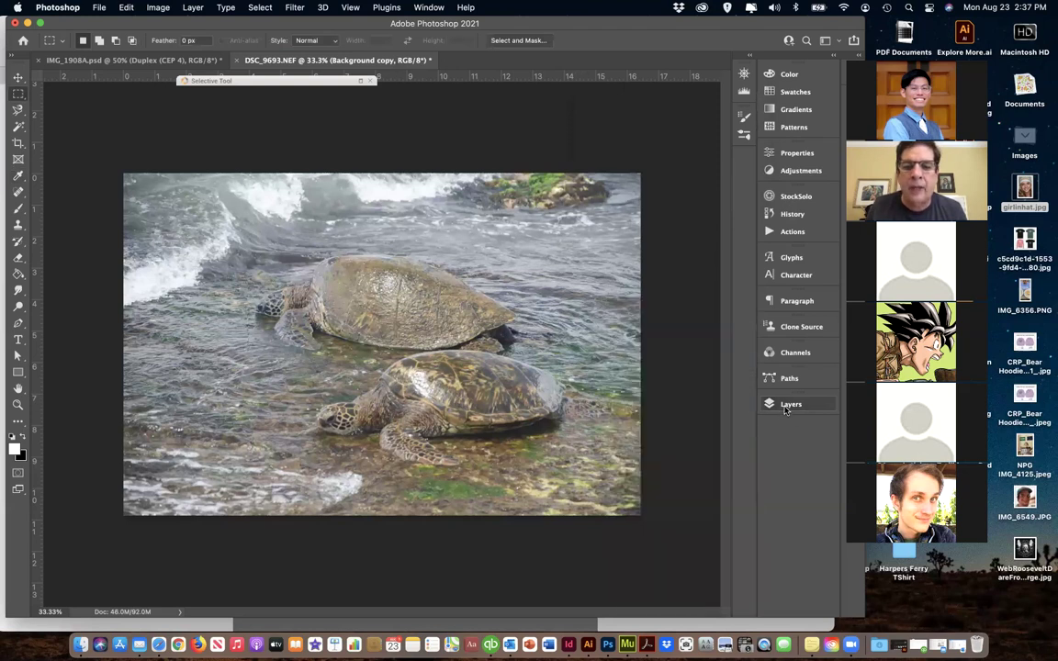
{"action": "left_click", "coordinate": [18, 159]}
{"action": "left_click", "coordinate": [18, 143]}
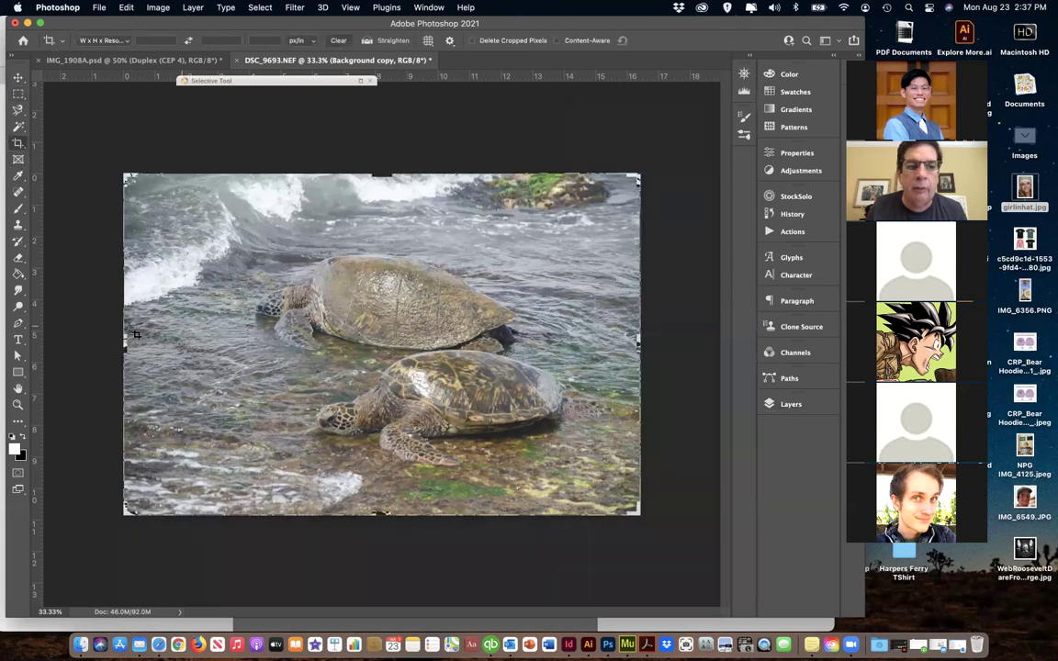
{"action": "left_click_drag", "start_coordinate": [121, 341], "coordinate": [195, 341]}
{"action": "left_click_drag", "start_coordinate": [376, 186], "coordinate": [376, 162]}
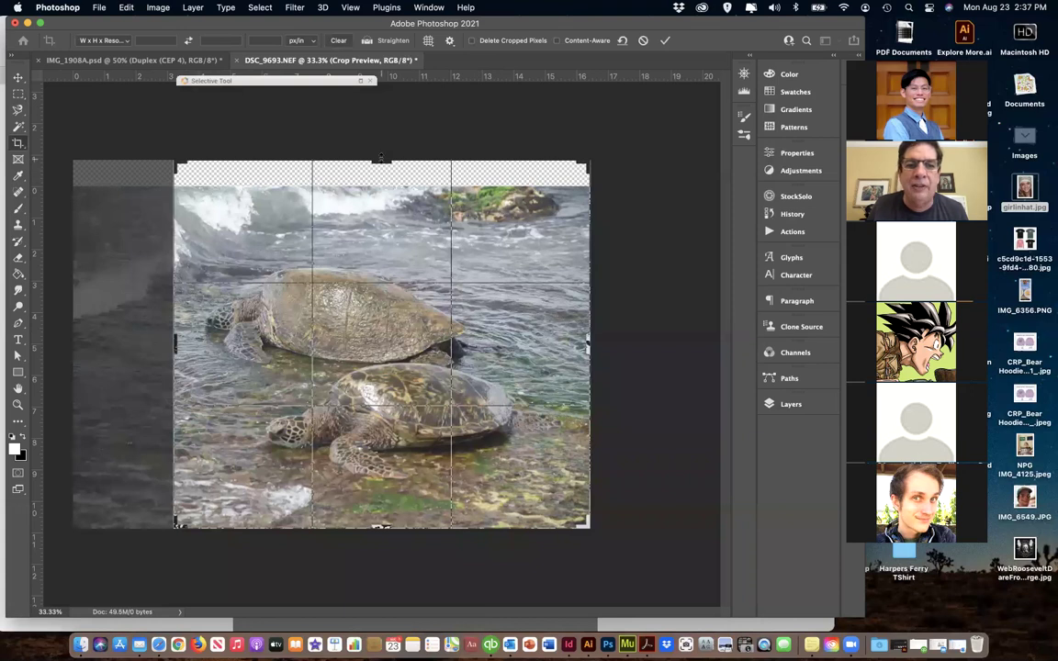
{"action": "left_click_drag", "start_coordinate": [380, 158], "coordinate": [375, 230]}
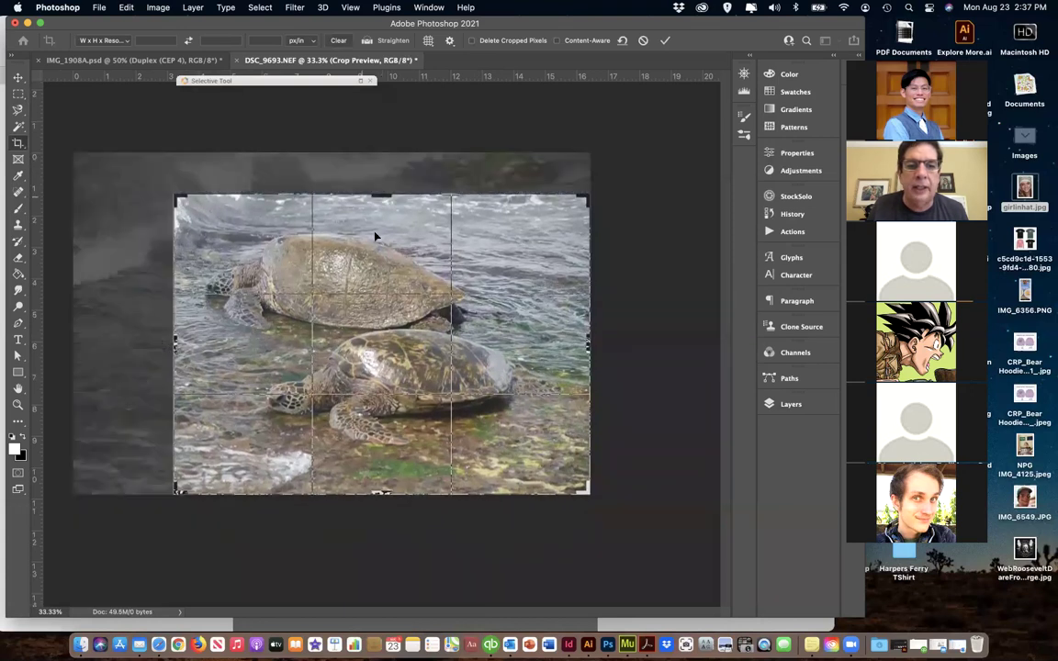
{"action": "left_click_drag", "start_coordinate": [381, 491], "coordinate": [384, 486]}
{"action": "left_click_drag", "start_coordinate": [584, 342], "coordinate": [577, 338]}
{"action": "key", "text": "Return"}
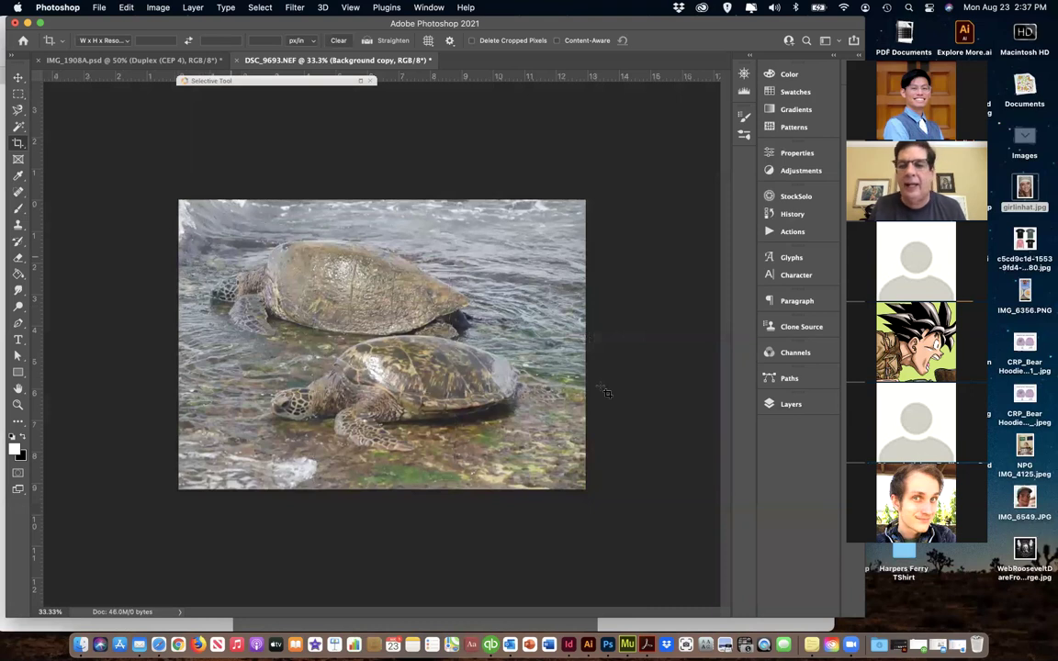
Activate the Burn tool for the Background copy layer and enlarge its brush to 600
{"action": "left_click", "coordinate": [799, 408]}
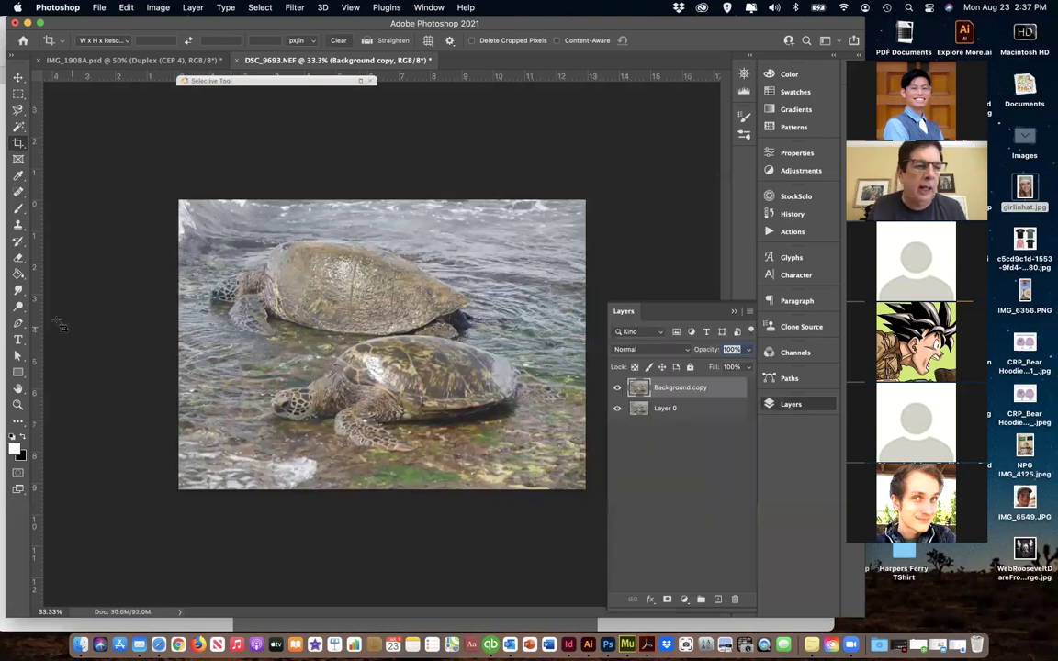
{"action": "left_click", "coordinate": [18, 292]}
{"action": "left_click", "coordinate": [19, 307]}
{"action": "left_click", "coordinate": [48, 316]}
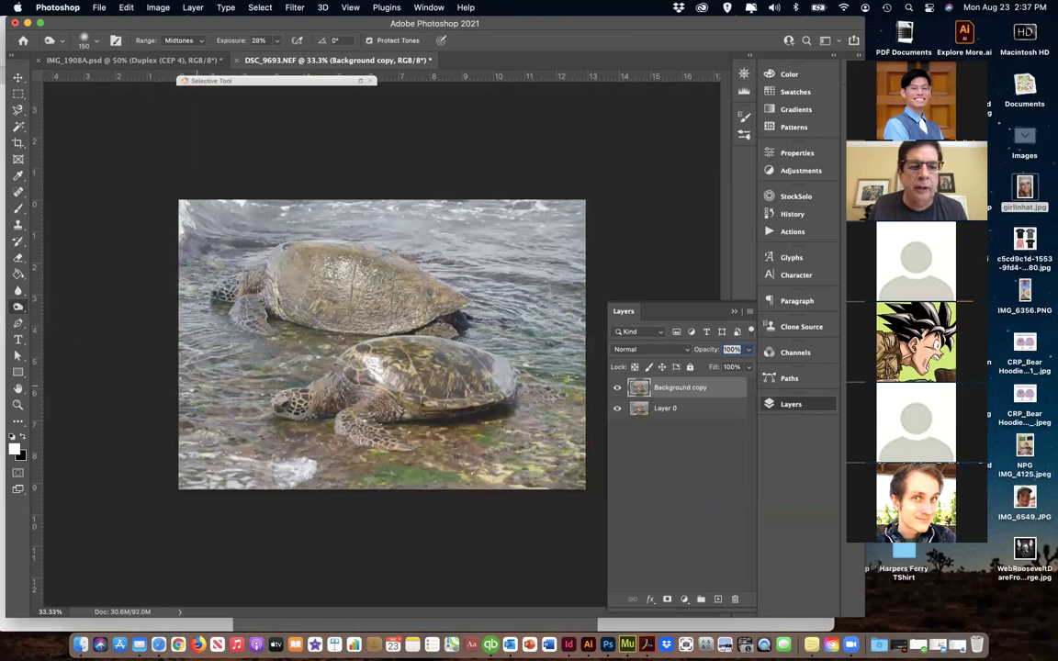
{"action": "key", "text": "bracketright"}
{"action": "key", "text": "bracketright"}
{"action": "key", "text": "bracketright"}
{"action": "key", "text": "bracketright"}
{"action": "key", "text": "bracketright"}
{"action": "key", "text": "bracketright"}
{"action": "key", "text": "bracketright"}
{"action": "key", "text": "bracketright"}
{"action": "key", "text": "bracketright"}
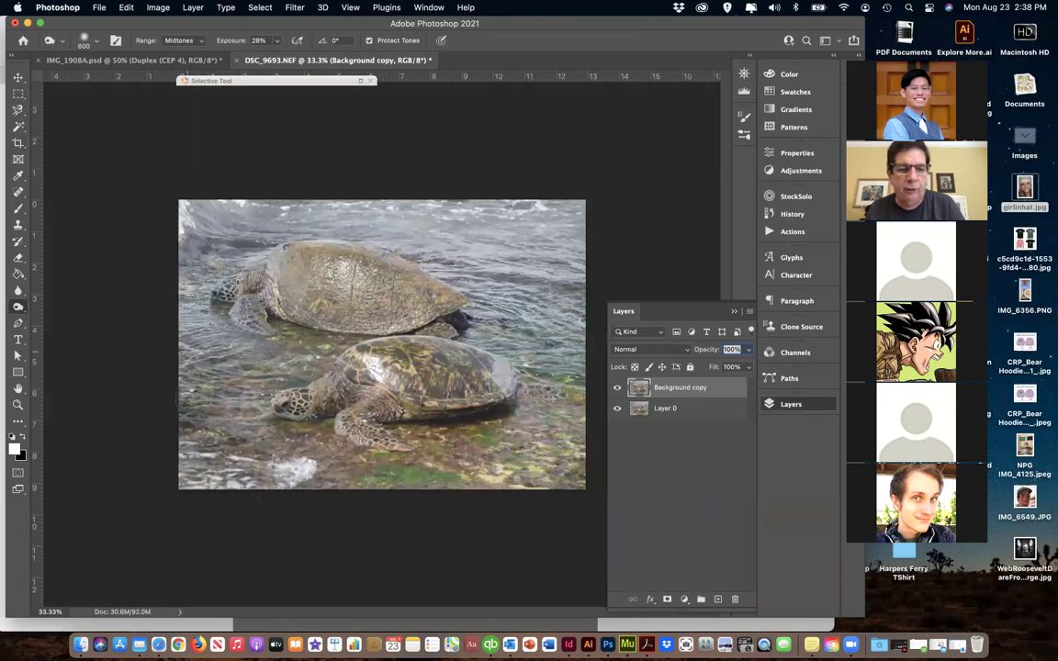
Burn the water and rocks around the turtles and along the photo's edges at Midtones, 28% exposure
{"action": "mouse_move", "coordinate": [358, 501]}
{"action": "left_mouse_down"}
{"action": "mouse_move", "coordinate": [476, 418]}
{"action": "mouse_move", "coordinate": [500, 363]}
{"action": "mouse_move", "coordinate": [488, 253]}
{"action": "mouse_move", "coordinate": [432, 188]}
{"action": "mouse_move", "coordinate": [500, 209]}
{"action": "mouse_move", "coordinate": [411, 179]}
{"action": "left_mouse_up"}
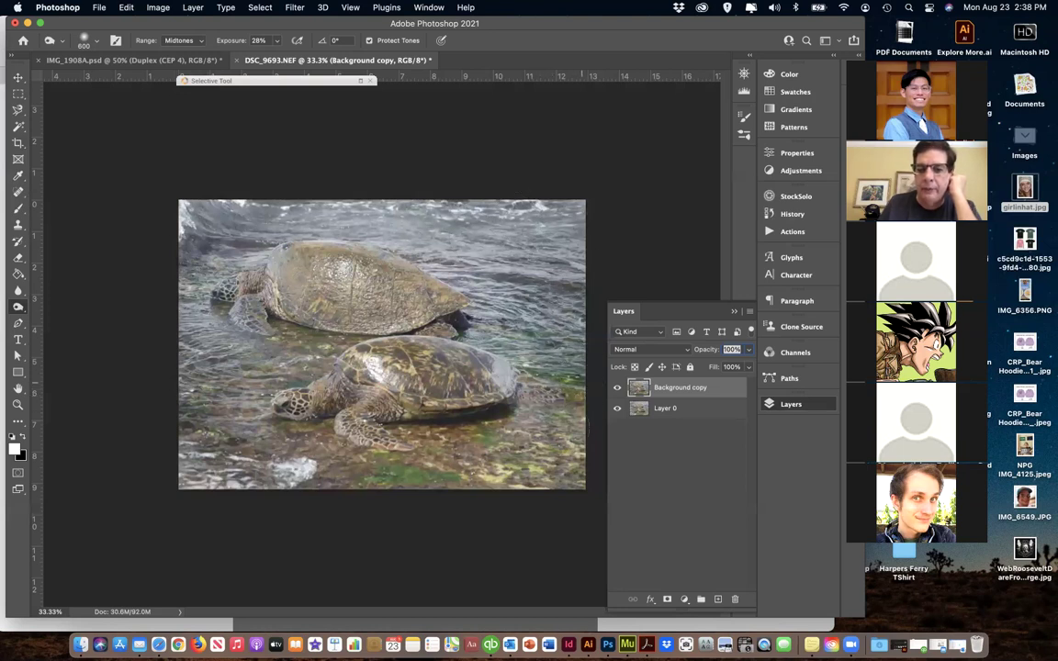
{"action": "mouse_move", "coordinate": [478, 468]}
{"action": "left_mouse_down"}
{"action": "mouse_move", "coordinate": [454, 490]}
{"action": "mouse_move", "coordinate": [331, 431]}
{"action": "mouse_move", "coordinate": [237, 418]}
{"action": "mouse_move", "coordinate": [191, 342]}
{"action": "mouse_move", "coordinate": [224, 347]}
{"action": "mouse_move", "coordinate": [206, 377]}
{"action": "mouse_move", "coordinate": [233, 404]}
{"action": "mouse_move", "coordinate": [173, 468]}
{"action": "mouse_move", "coordinate": [172, 372]}
{"action": "left_mouse_up"}
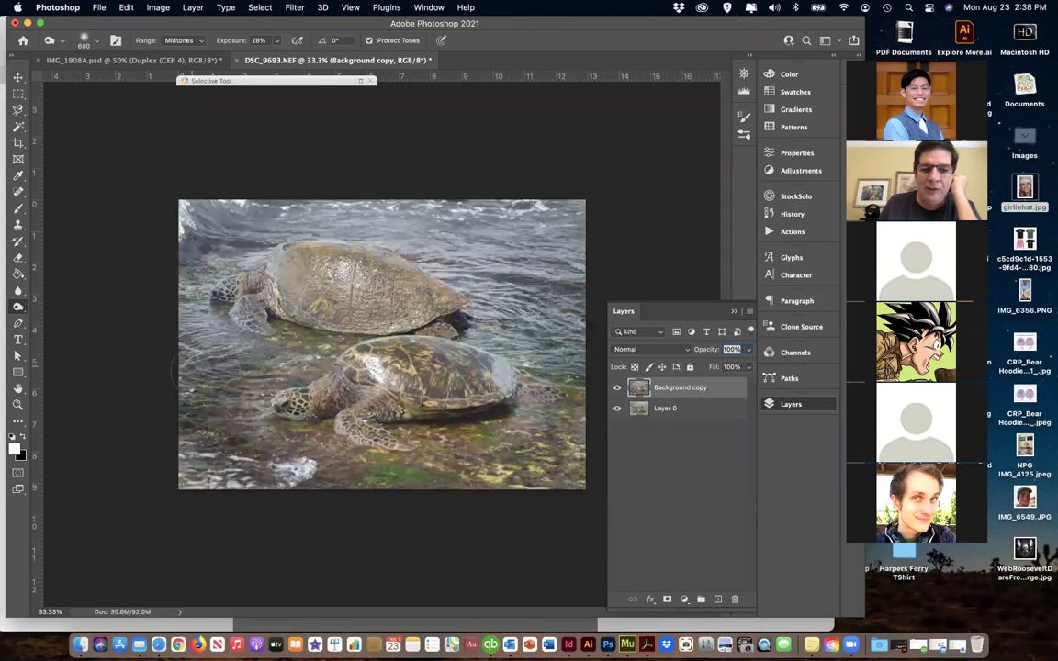
{"action": "mouse_move", "coordinate": [174, 318]}
{"action": "left_mouse_down"}
{"action": "mouse_move", "coordinate": [174, 256]}
{"action": "mouse_move", "coordinate": [176, 223]}
{"action": "left_mouse_up"}
{"action": "mouse_move", "coordinate": [303, 179]}
{"action": "left_mouse_down"}
{"action": "mouse_move", "coordinate": [211, 195]}
{"action": "mouse_move", "coordinate": [367, 184]}
{"action": "mouse_move", "coordinate": [418, 195]}
{"action": "mouse_move", "coordinate": [500, 216]}
{"action": "mouse_move", "coordinate": [496, 241]}
{"action": "mouse_move", "coordinate": [404, 213]}
{"action": "mouse_move", "coordinate": [464, 246]}
{"action": "mouse_move", "coordinate": [461, 276]}
{"action": "mouse_move", "coordinate": [505, 307]}
{"action": "mouse_move", "coordinate": [508, 266]}
{"action": "left_mouse_up"}
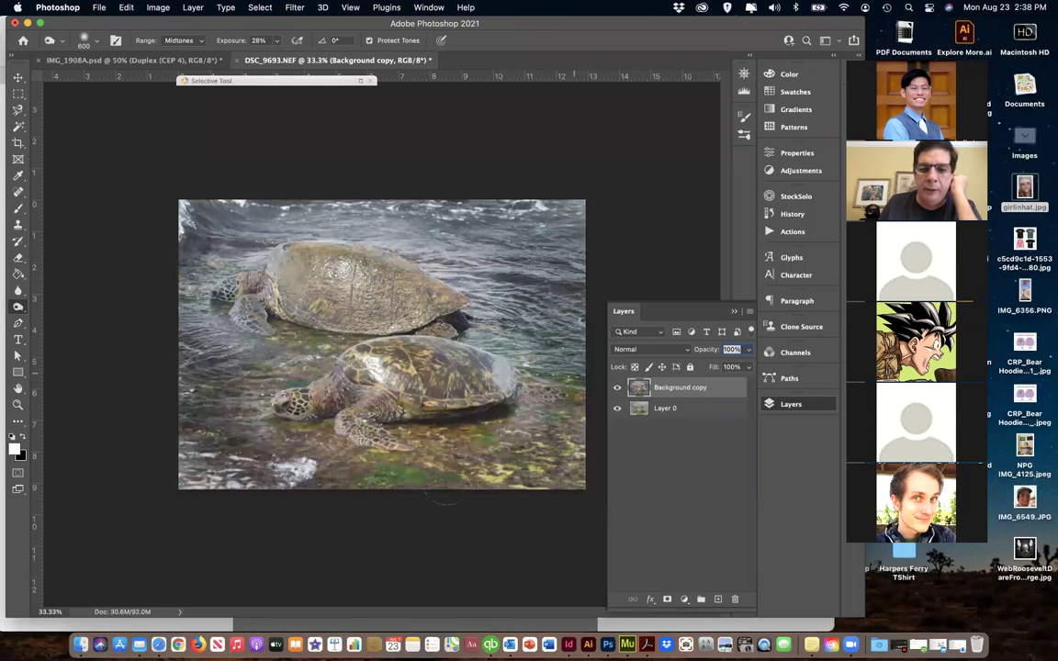
{"action": "left_click_drag", "start_coordinate": [446, 494], "coordinate": [447, 504]}
{"action": "mouse_move", "coordinate": [345, 500]}
{"action": "left_mouse_down"}
{"action": "mouse_move", "coordinate": [275, 427]}
{"action": "mouse_move", "coordinate": [188, 422]}
{"action": "mouse_move", "coordinate": [170, 266]}
{"action": "mouse_move", "coordinate": [175, 280]}
{"action": "mouse_move", "coordinate": [188, 229]}
{"action": "mouse_move", "coordinate": [250, 213]}
{"action": "mouse_move", "coordinate": [424, 208]}
{"action": "mouse_move", "coordinate": [365, 221]}
{"action": "mouse_move", "coordinate": [317, 198]}
{"action": "mouse_move", "coordinate": [266, 194]}
{"action": "mouse_move", "coordinate": [418, 217]}
{"action": "mouse_move", "coordinate": [431, 262]}
{"action": "mouse_move", "coordinate": [500, 317]}
{"action": "mouse_move", "coordinate": [516, 363]}
{"action": "left_mouse_up"}
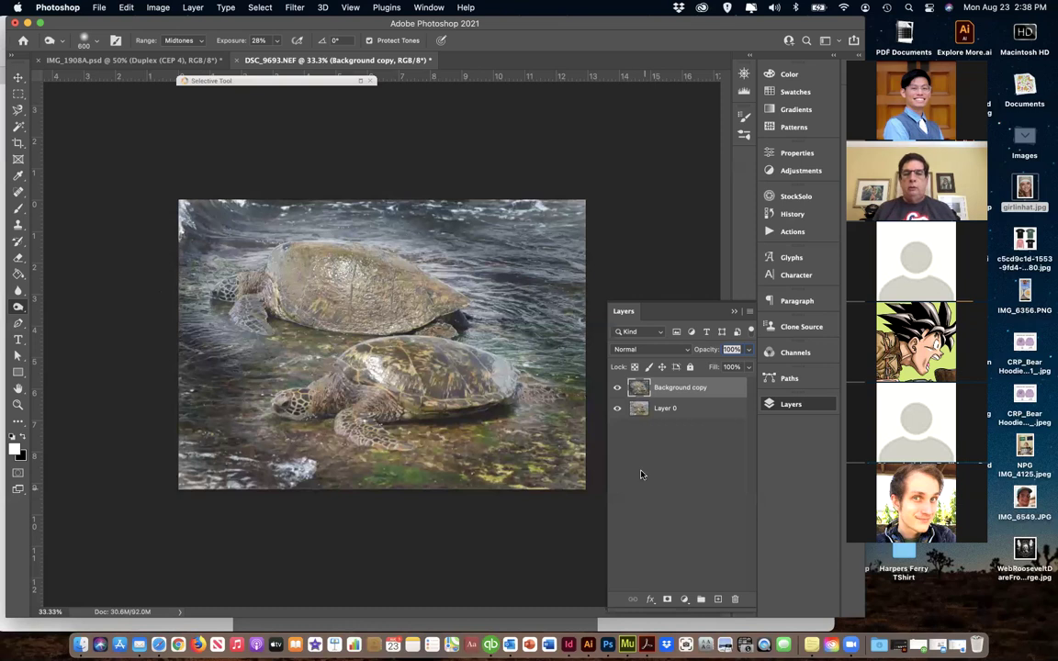
Toggle the Background copy layer's visibility to compare the photo before and after burning
{"action": "left_click", "coordinate": [617, 388]}
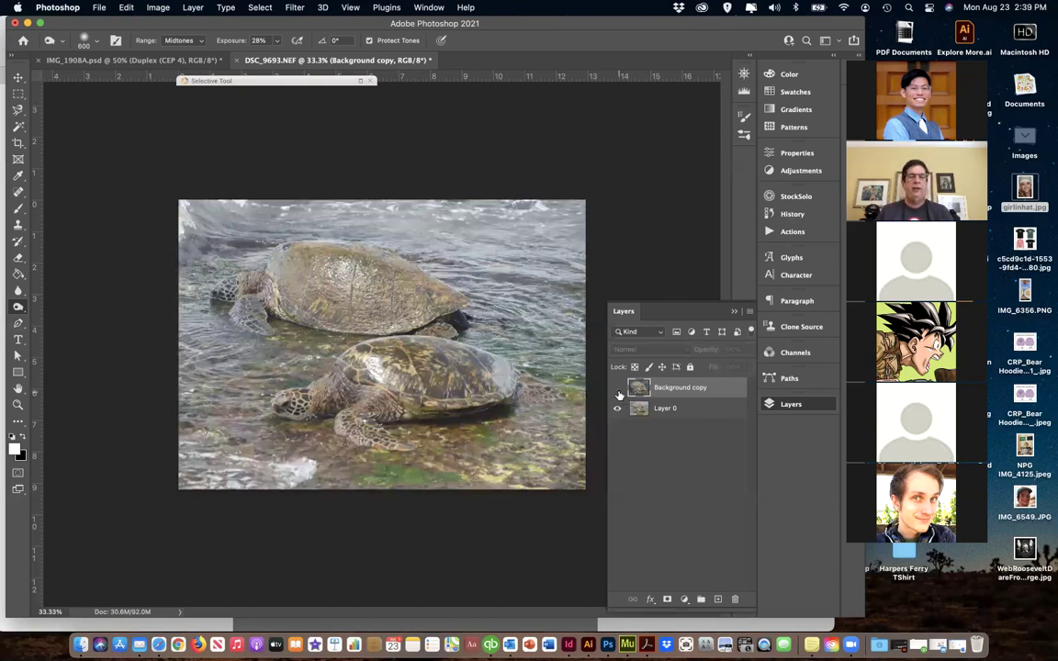
{"action": "left_click", "coordinate": [617, 389]}
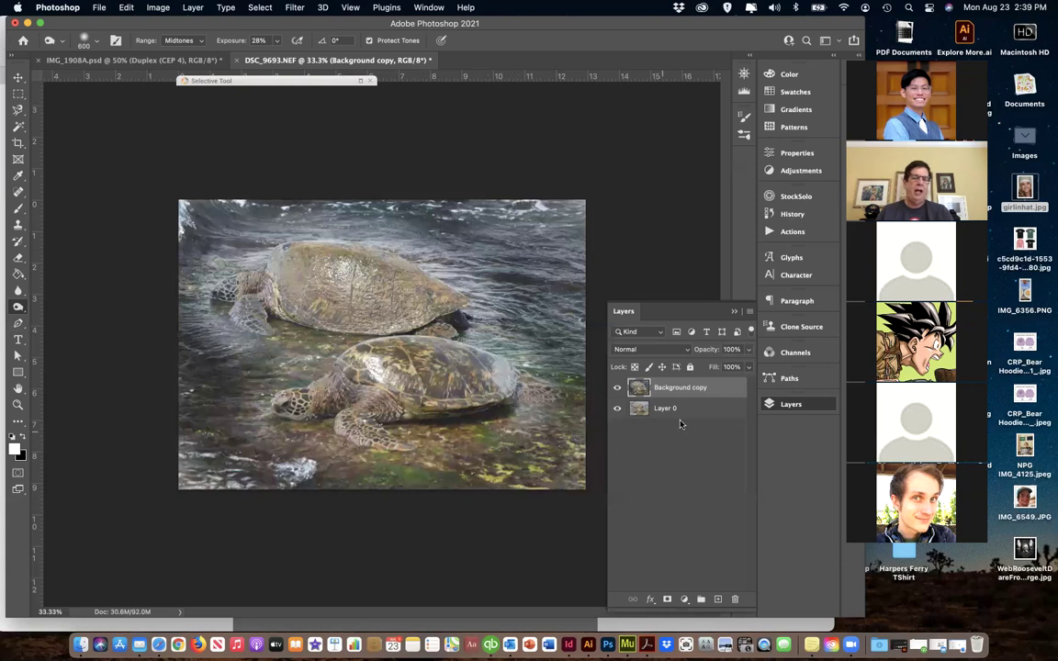
{"action": "left_click", "coordinate": [616, 387]}
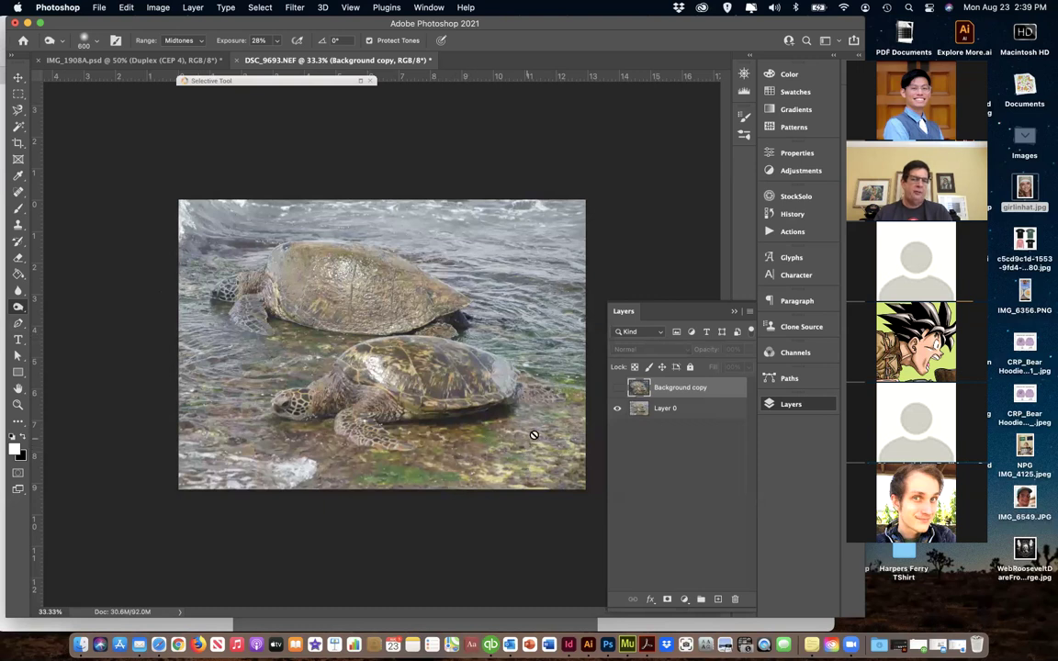
{"action": "left_click", "coordinate": [617, 387]}
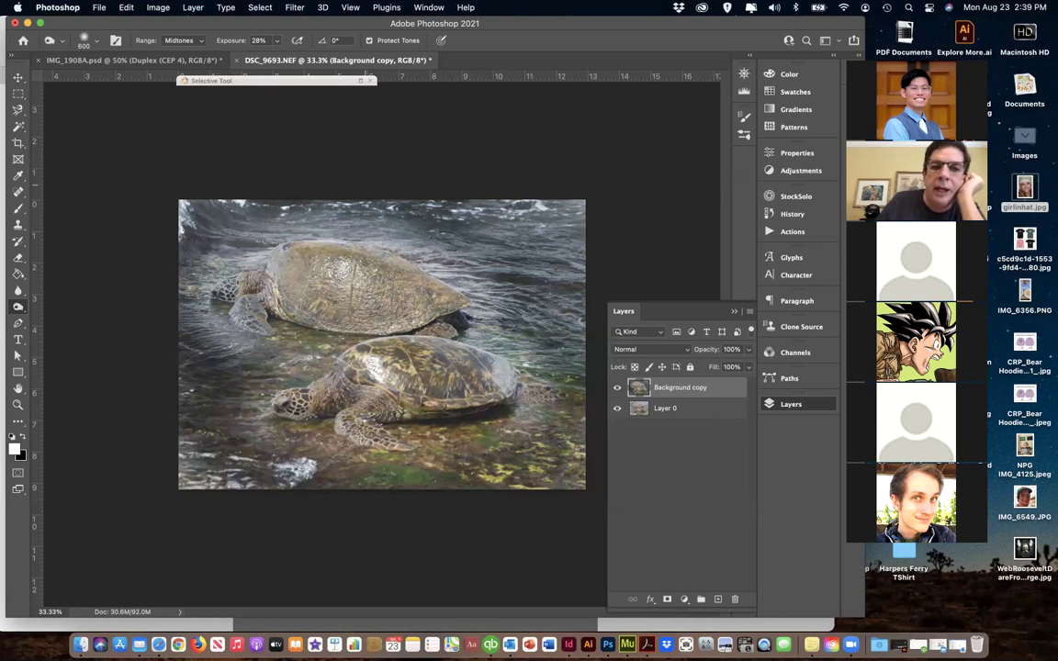
Try a Hue/Saturation adjustment on the Background copy layer with Hue +124 and Saturation +81
{"action": "left_click", "coordinate": [158, 7]}
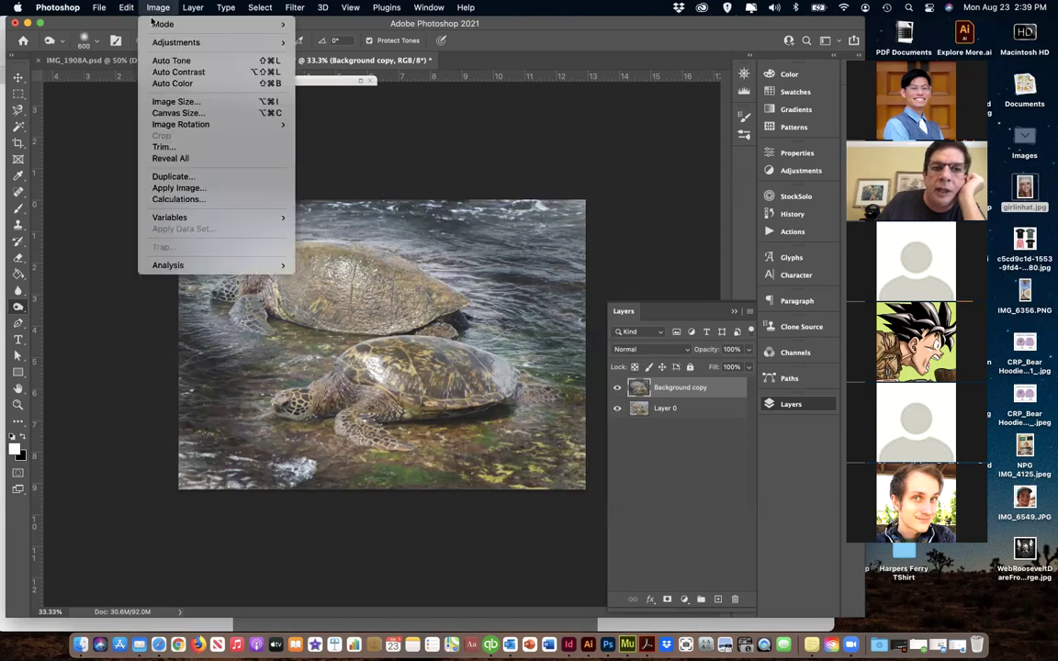
{"action": "mouse_move", "coordinate": [183, 43]}
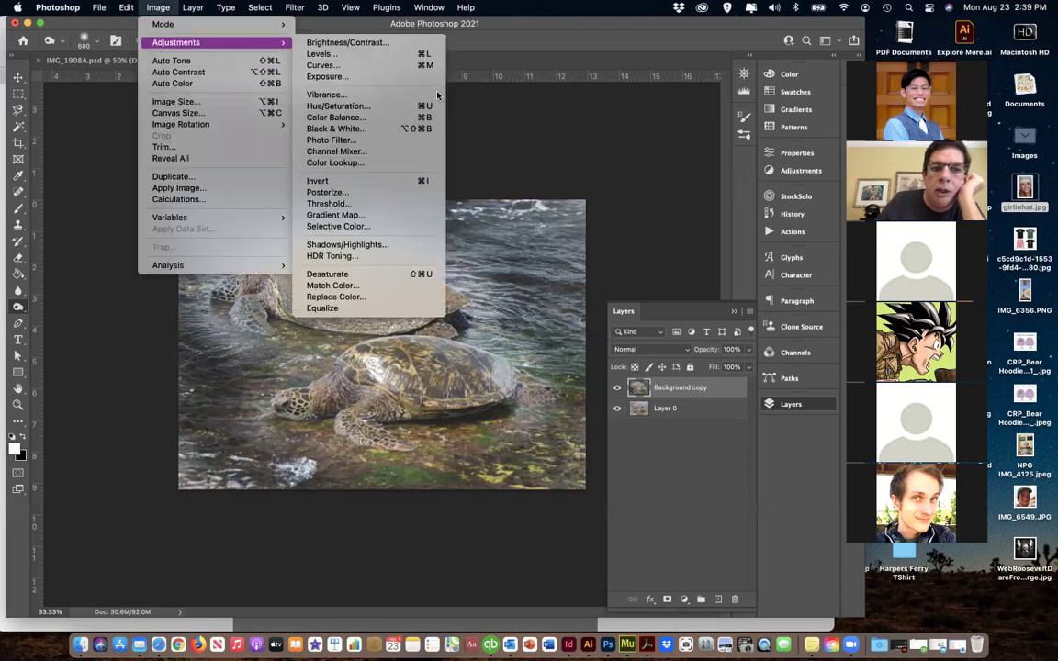
{"action": "left_click", "coordinate": [362, 108]}
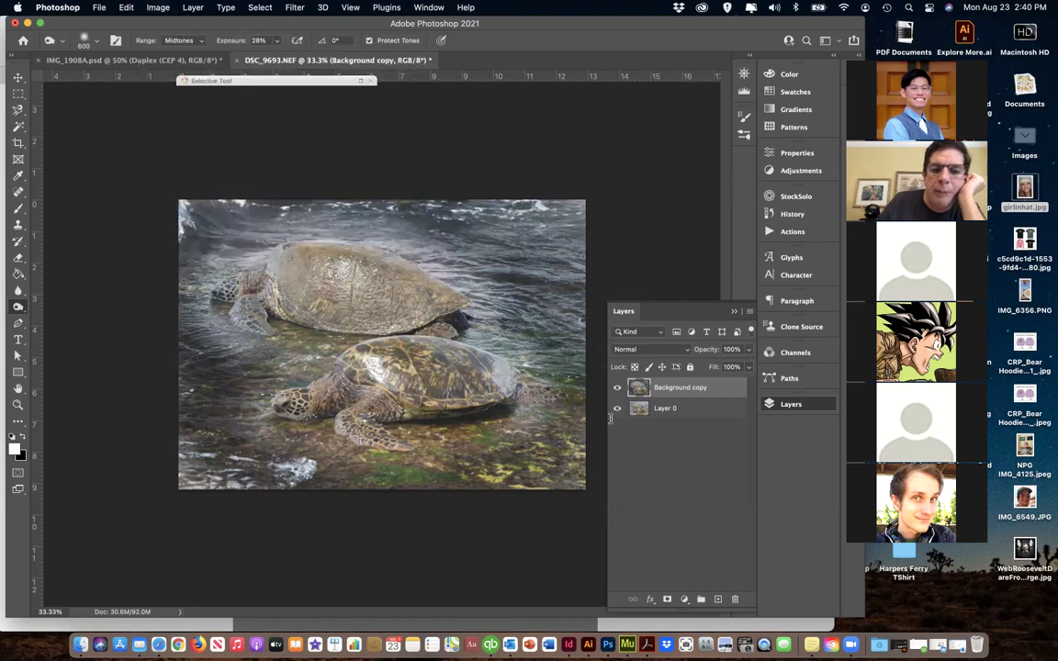
{"action": "left_click_drag", "start_coordinate": [600, 379], "coordinate": [613, 385]}
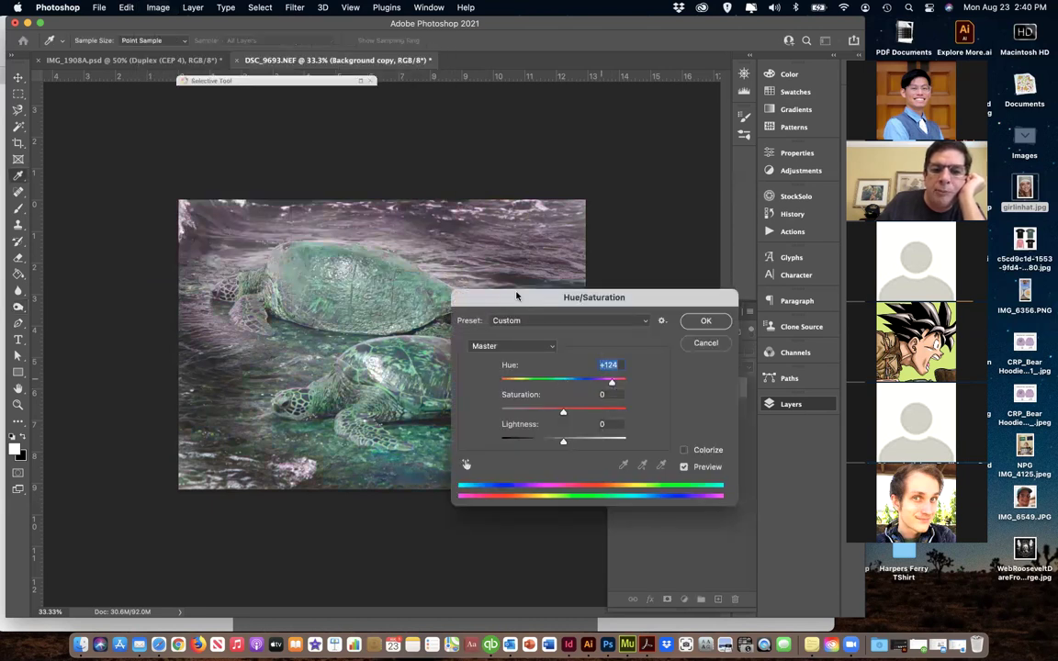
{"action": "left_click_drag", "start_coordinate": [572, 292], "coordinate": [739, 180]}
{"action": "left_click_drag", "start_coordinate": [730, 299], "coordinate": [782, 312]}
{"action": "left_click", "coordinate": [781, 312]}
{"action": "scroll", "coordinate": [781, 312], "scroll_direction": "down", "scroll_amount": 5}
{"action": "scroll", "coordinate": [781, 312], "scroll_direction": "up", "scroll_amount": 5}
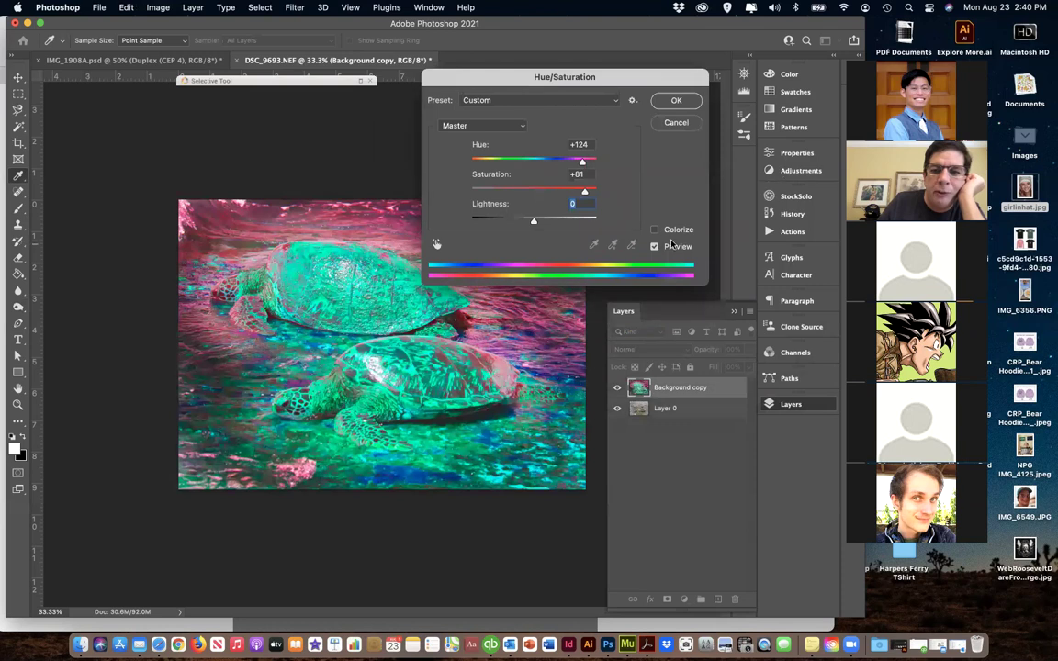
Colorize the Background copy layer in sepia with Hue 31, Saturation 36 and Lightness +30, and apply the adjustment
{"action": "left_click", "coordinate": [654, 229]}
{"action": "left_click_drag", "start_coordinate": [503, 192], "coordinate": [554, 198]}
{"action": "left_click", "coordinate": [517, 161]}
{"action": "left_click_drag", "start_coordinate": [517, 163], "coordinate": [486, 163]}
{"action": "mouse_move", "coordinate": [534, 221]}
{"action": "left_mouse_down"}
{"action": "mouse_move", "coordinate": [511, 221]}
{"action": "mouse_move", "coordinate": [545, 223]}
{"action": "mouse_move", "coordinate": [528, 190]}
{"action": "mouse_move", "coordinate": [515, 190]}
{"action": "mouse_move", "coordinate": [552, 222]}
{"action": "left_mouse_up"}
{"action": "left_click_drag", "start_coordinate": [486, 163], "coordinate": [481, 163]}
{"action": "key", "text": "Tab"}
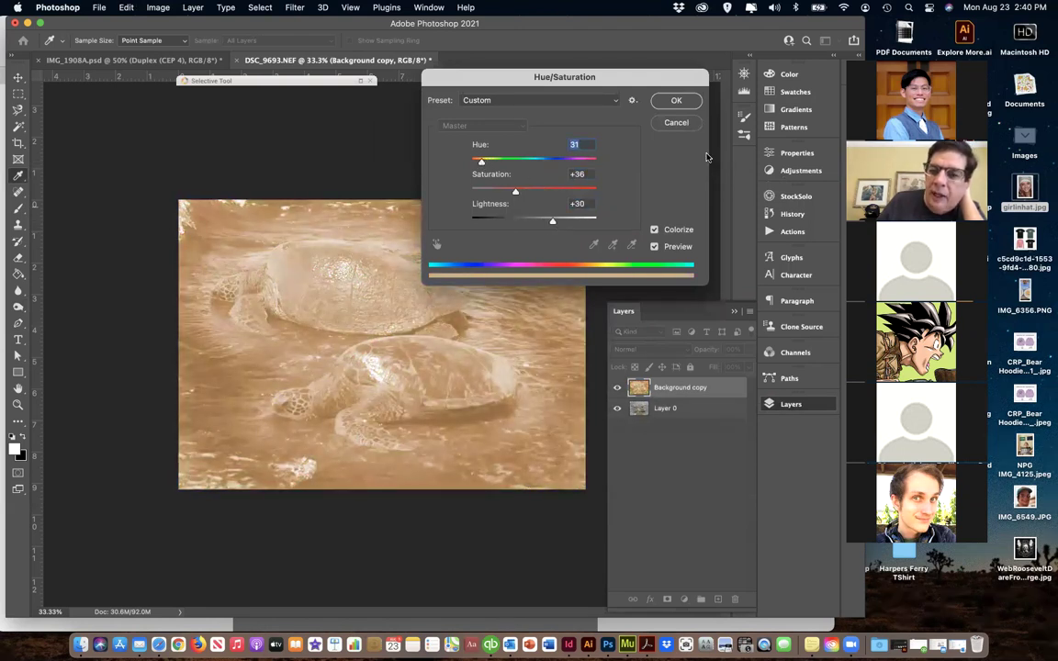
{"action": "left_click", "coordinate": [675, 101]}
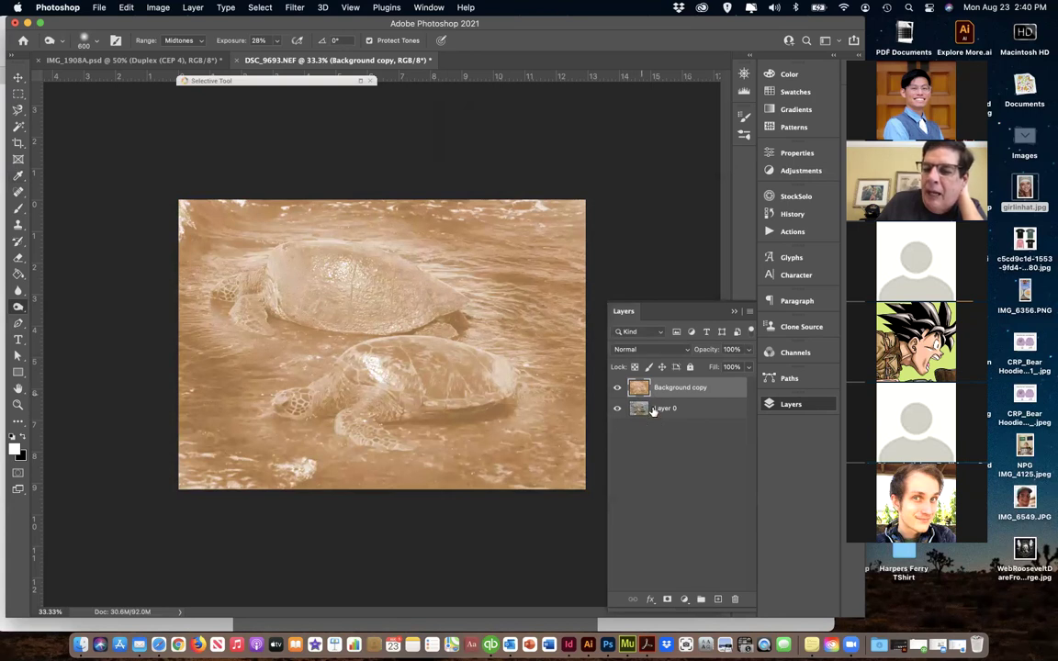
Delete the Background copy layer and duplicate Layer 0 twice
{"action": "left_click_drag", "start_coordinate": [616, 390], "coordinate": [735, 597]}
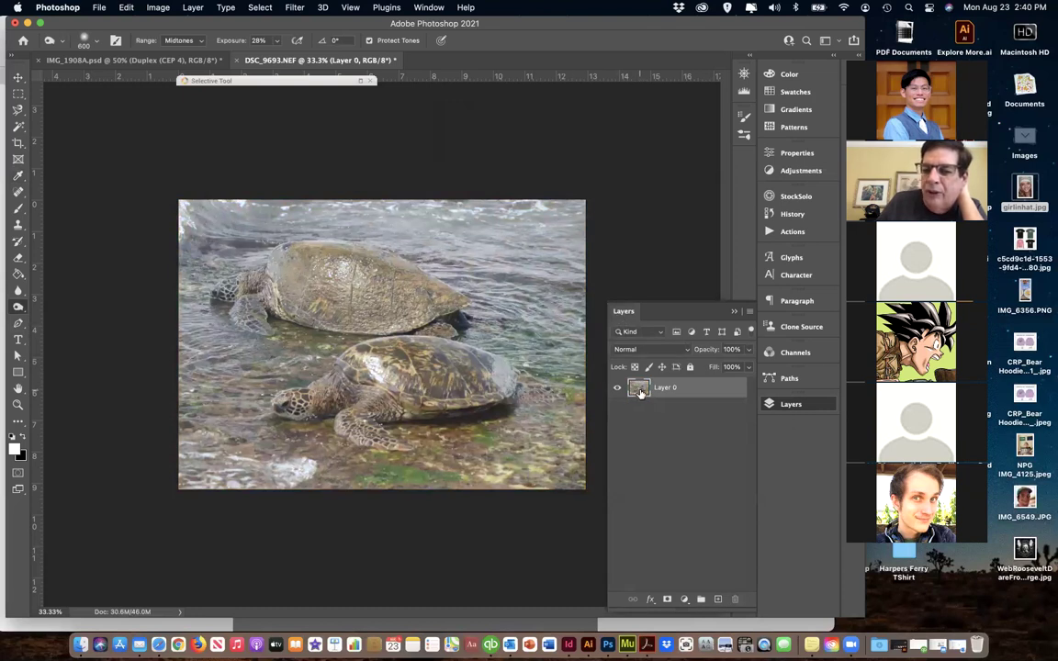
{"action": "left_click_drag", "start_coordinate": [640, 390], "coordinate": [718, 598]}
{"action": "left_click_drag", "start_coordinate": [643, 388], "coordinate": [717, 598]}
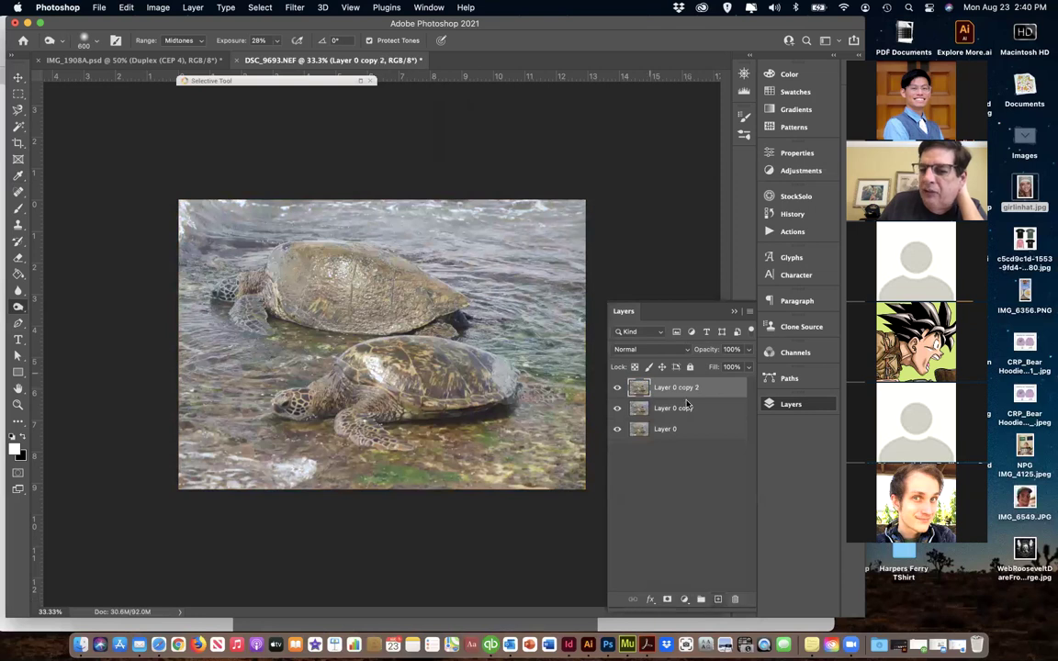
{"action": "left_click", "coordinate": [629, 407]}
{"action": "left_click", "coordinate": [629, 387]}
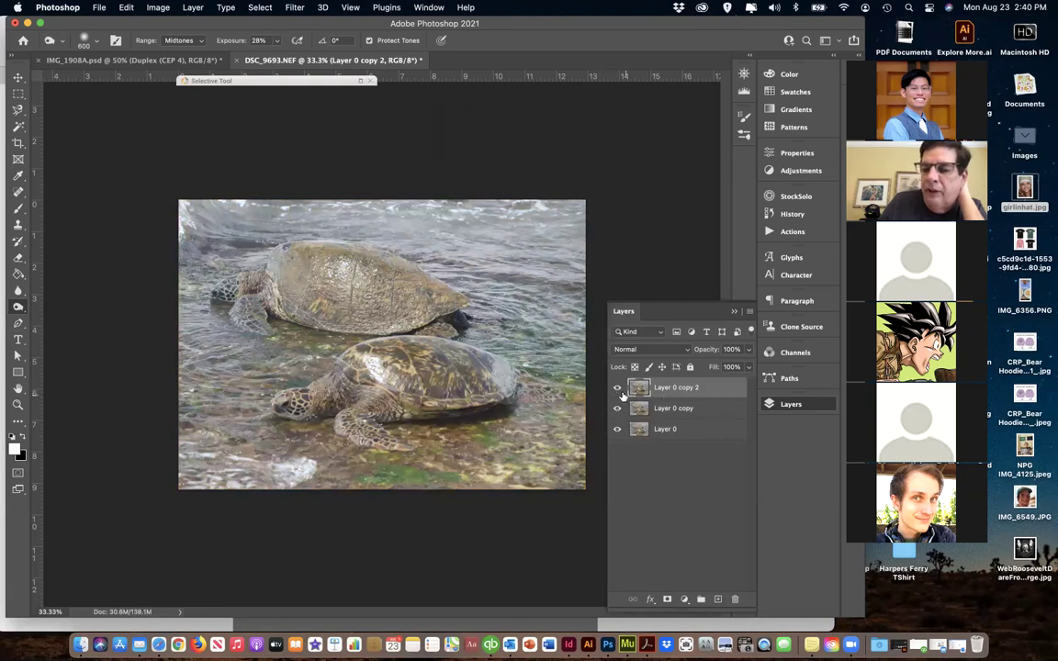
{"action": "left_click", "coordinate": [643, 409]}
{"action": "left_click", "coordinate": [617, 387]}
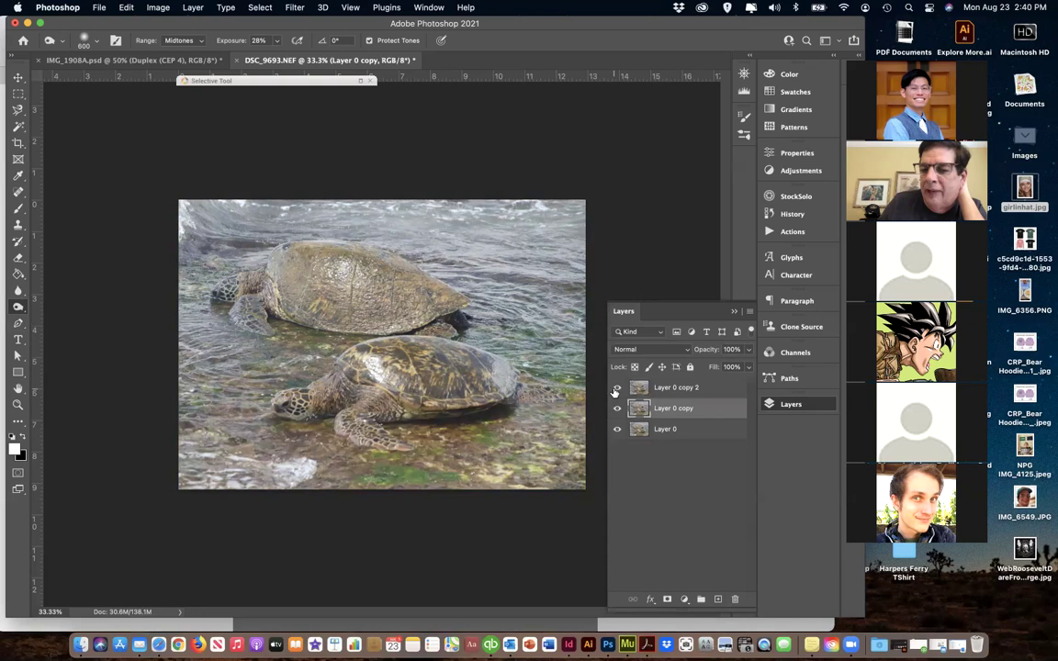
{"action": "left_click", "coordinate": [617, 429]}
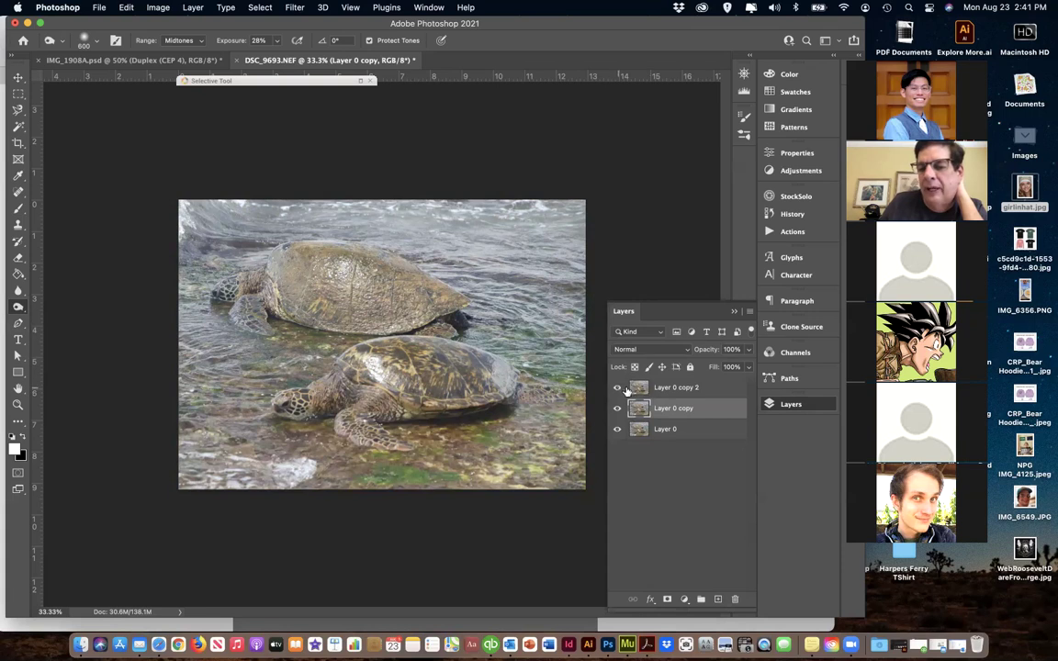
Apply a Photo Filter to Layer 0 copy 2 using Warming Filter (85) at 97% density
{"action": "left_click", "coordinate": [676, 388]}
{"action": "left_click", "coordinate": [193, 7]}
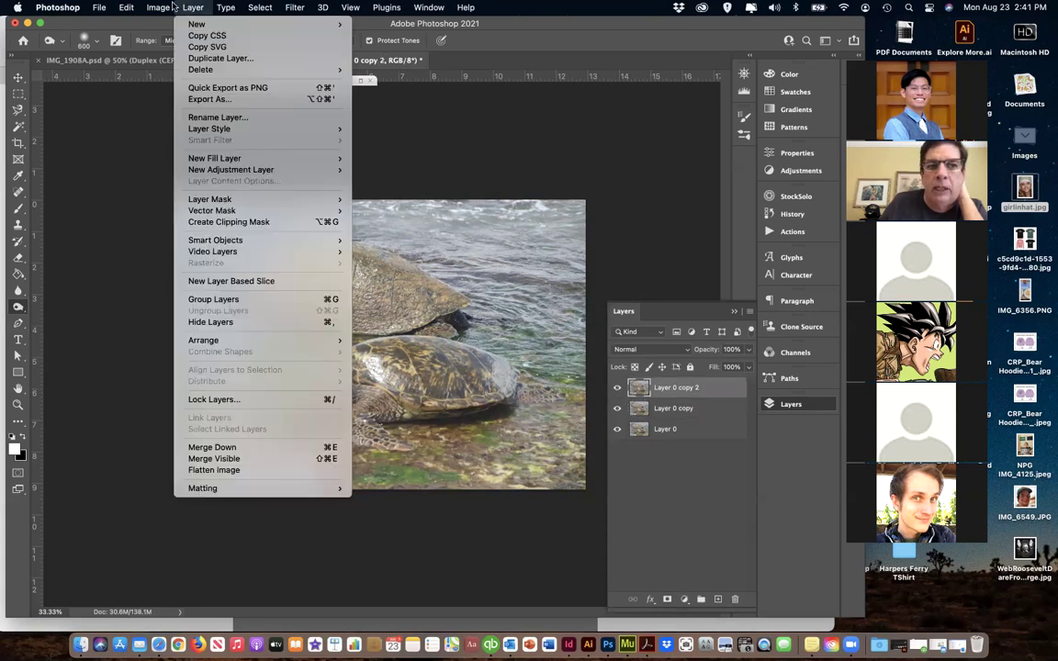
{"action": "mouse_move", "coordinate": [158, 8]}
{"action": "mouse_move", "coordinate": [175, 42]}
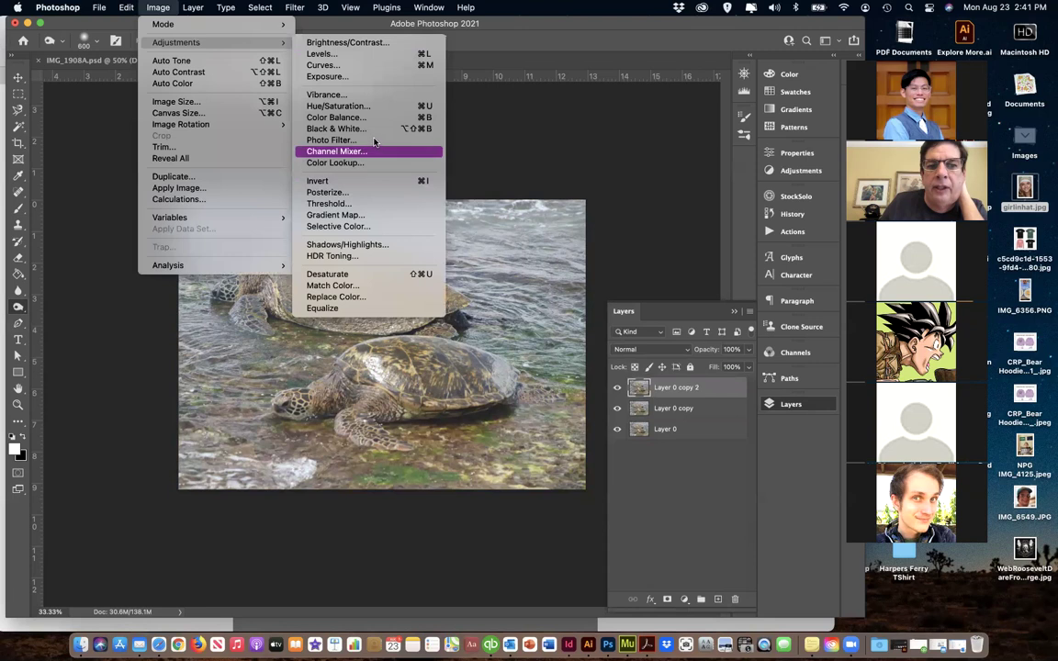
{"action": "left_click", "coordinate": [372, 144]}
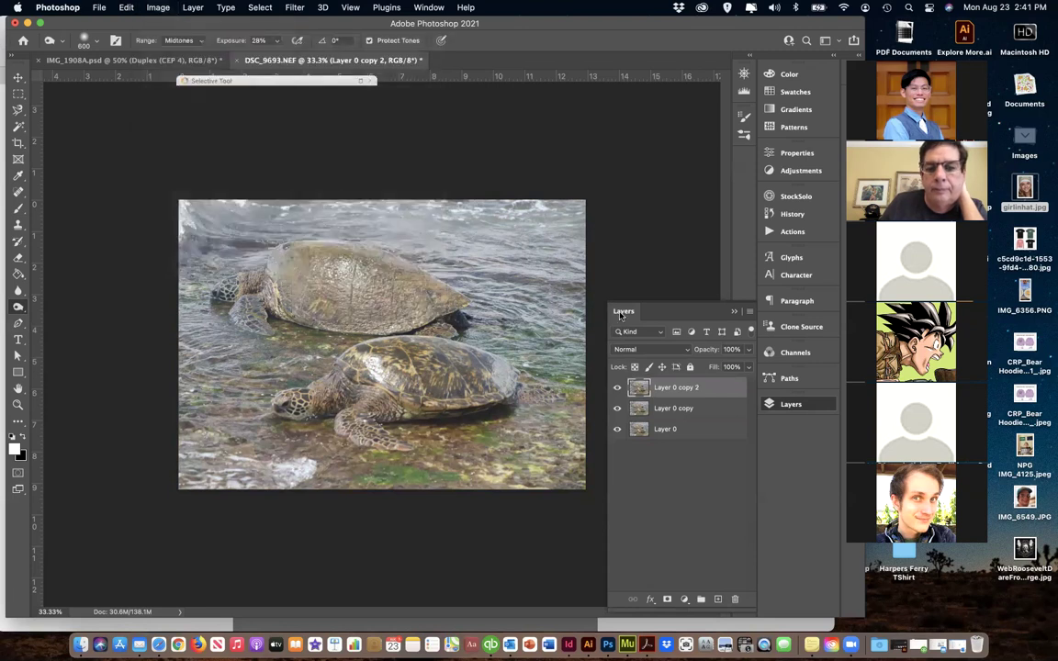
{"action": "left_click_drag", "start_coordinate": [621, 236], "coordinate": [698, 236]}
{"action": "left_click", "coordinate": [827, 153]}
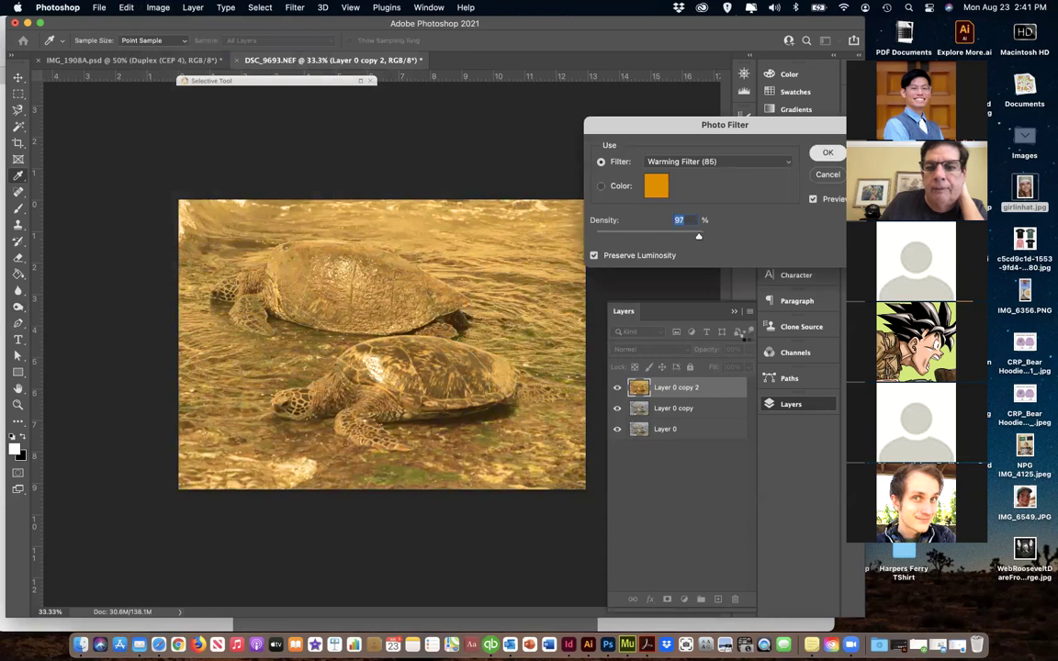
Toggle Layer 0 copy 2's visibility to compare the photo with and without the warming filter, ending with it hidden and Layer 0 copy selected
{"action": "left_click", "coordinate": [617, 387]}
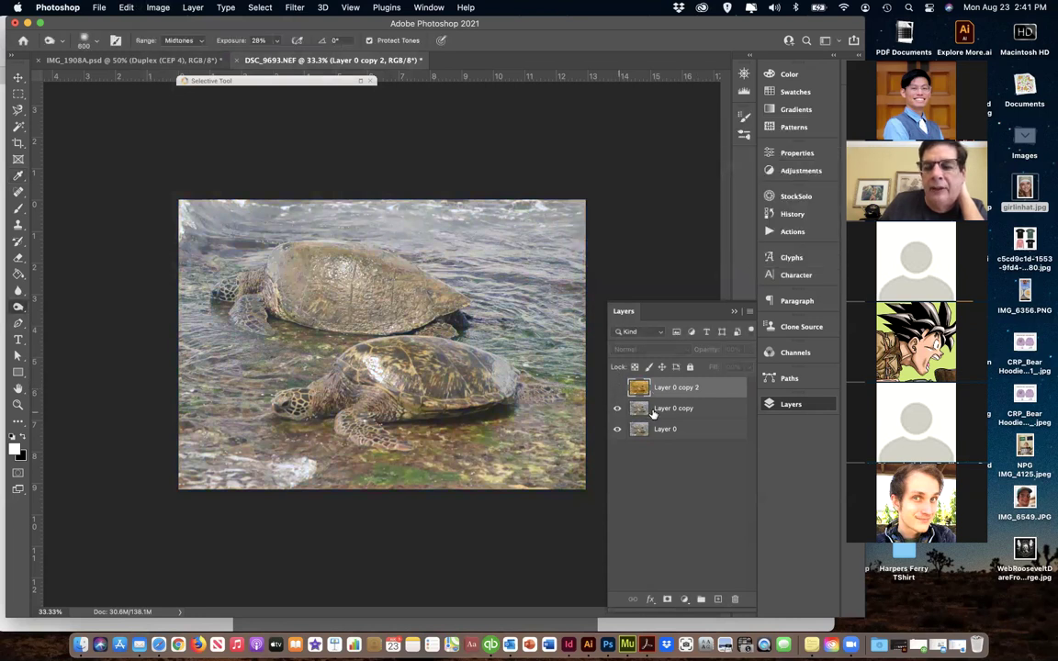
{"action": "left_click", "coordinate": [653, 413]}
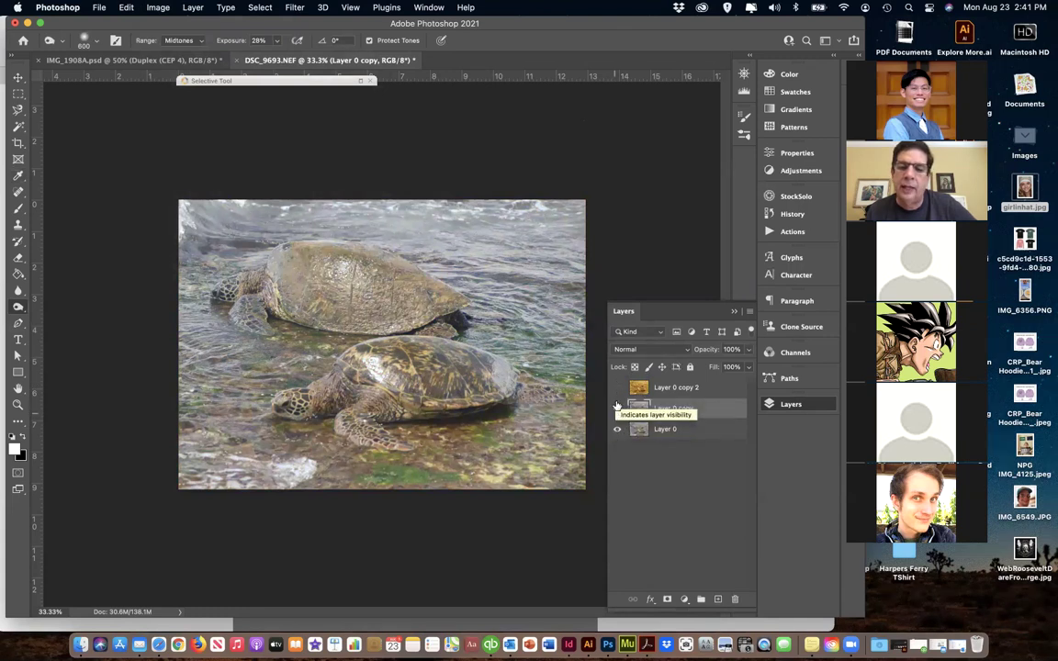
{"action": "left_click", "coordinate": [616, 388]}
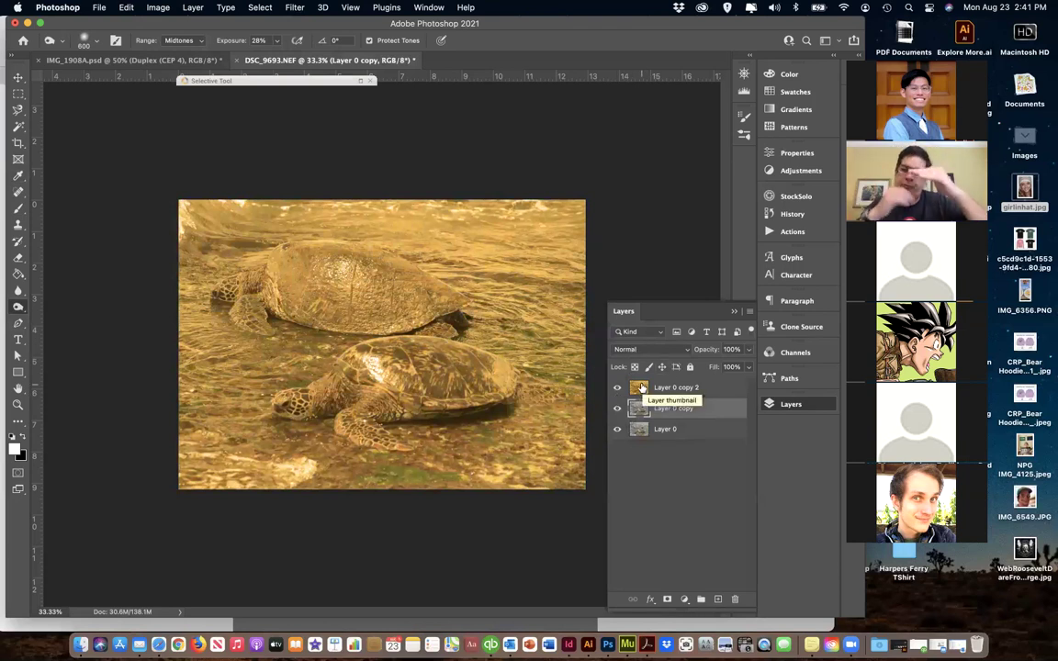
{"action": "left_click", "coordinate": [642, 388]}
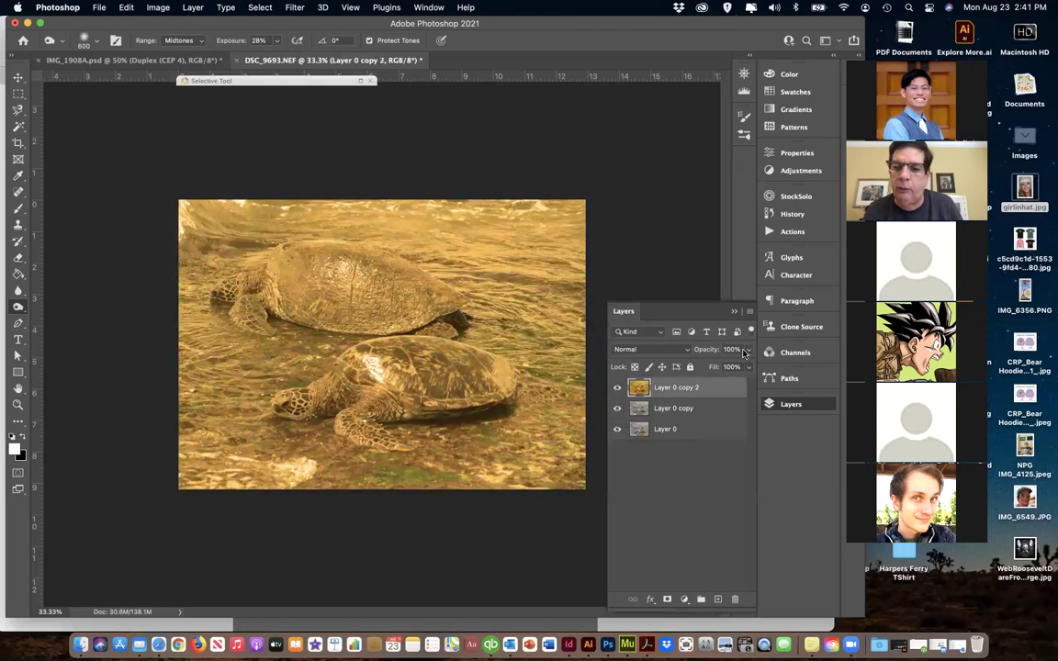
{"action": "left_click", "coordinate": [617, 388]}
{"action": "left_click", "coordinate": [657, 411]}
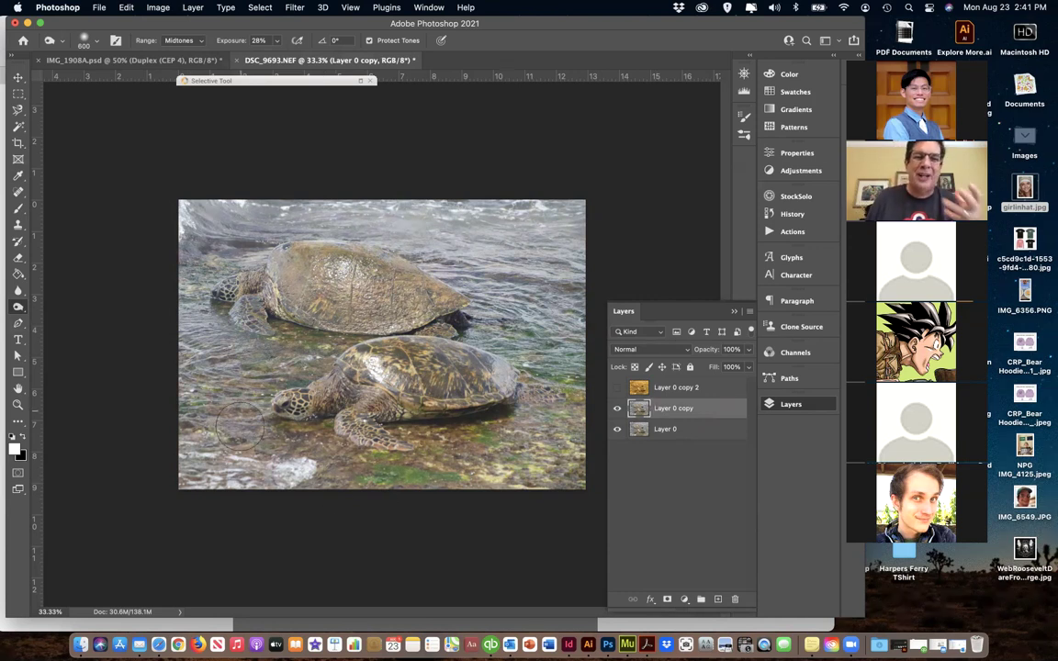
Collapse the Layers panel and minimize the Photoshop window to get back to the Safari browser
{"action": "left_click", "coordinate": [780, 406]}
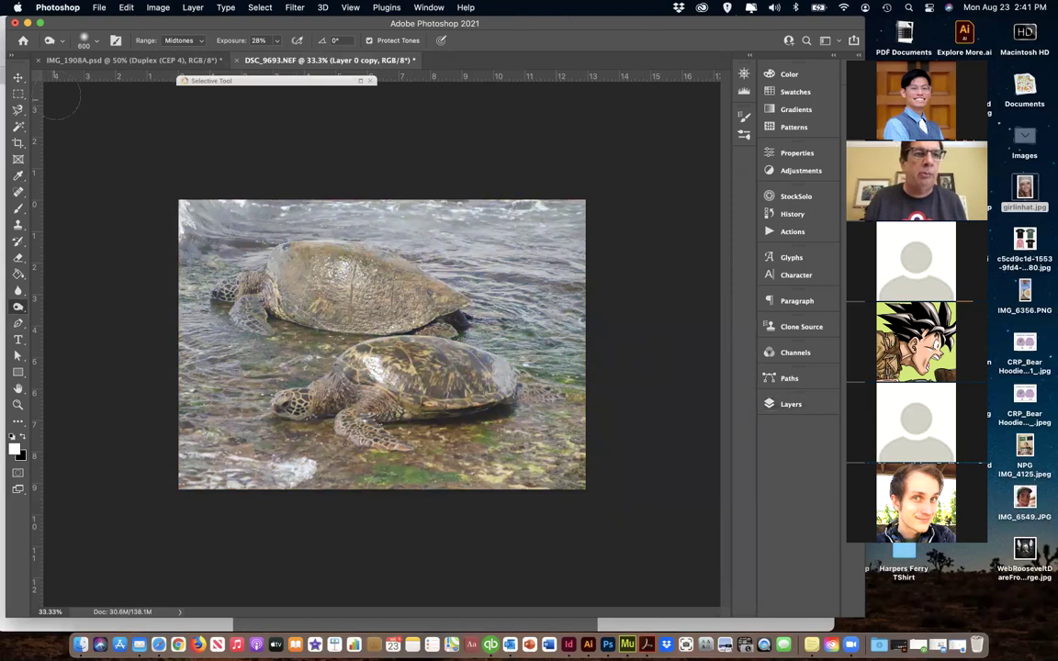
{"action": "left_click", "coordinate": [26, 23]}
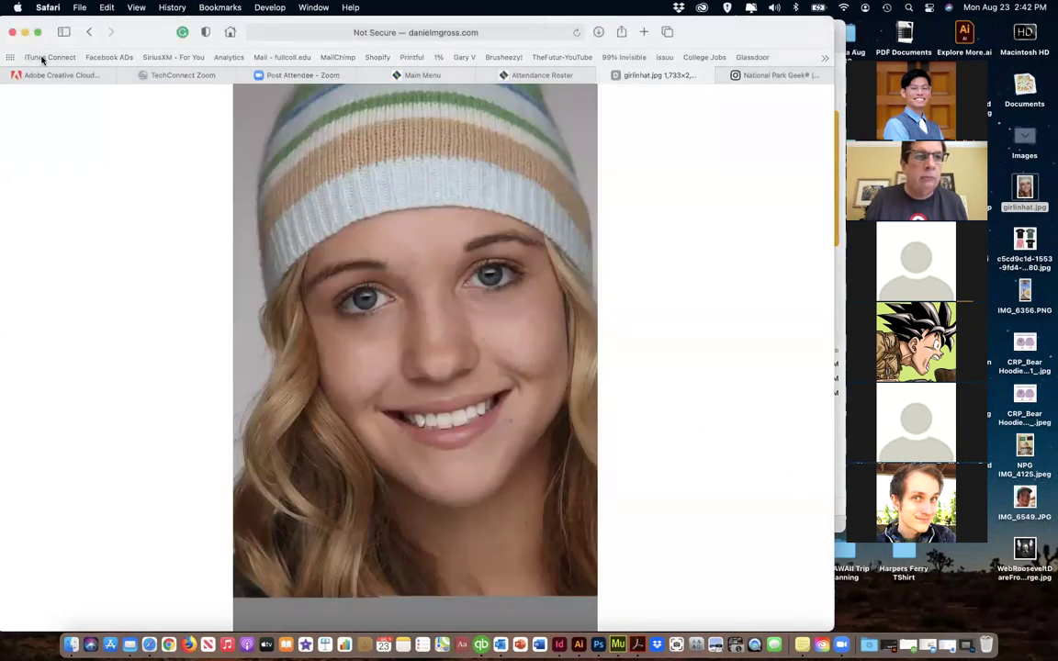